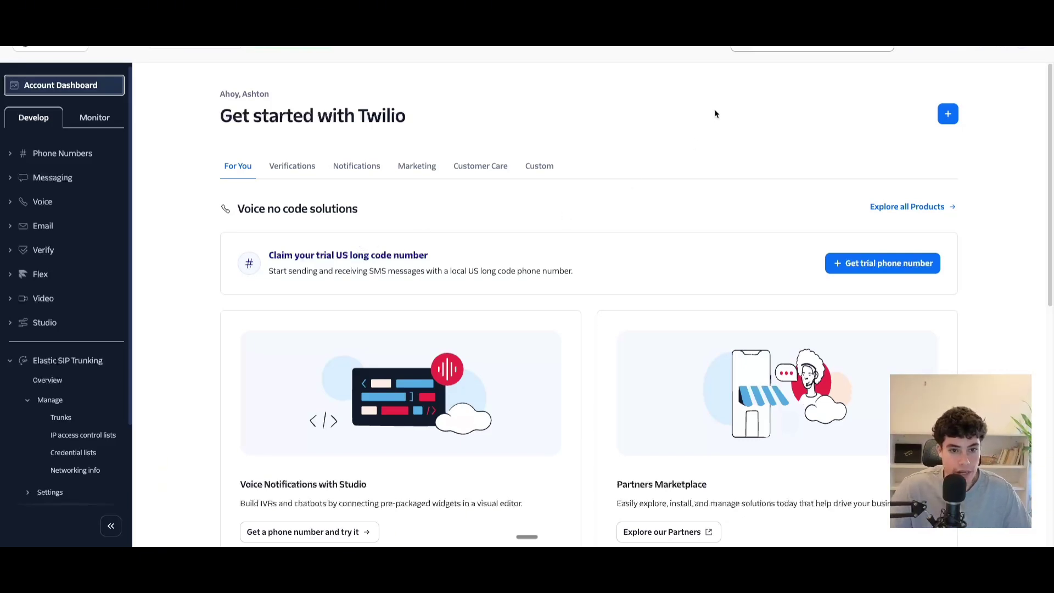
Find Elastic SIP Trunks through the console search and open its empty trunk list.
{"action": "left_click", "coordinate": [813, 49]}
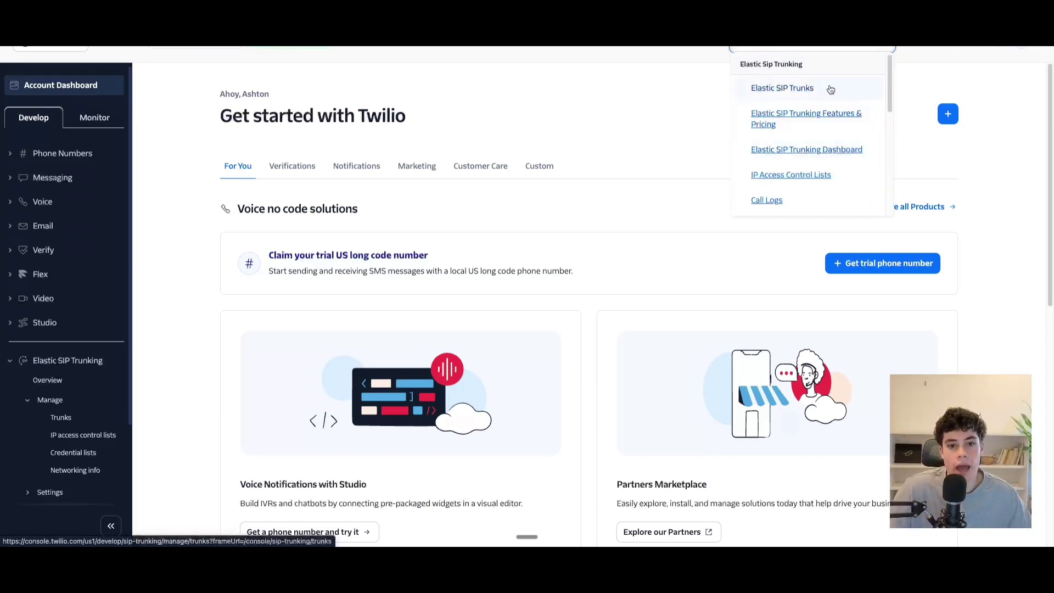
{"action": "left_click", "coordinate": [785, 93]}
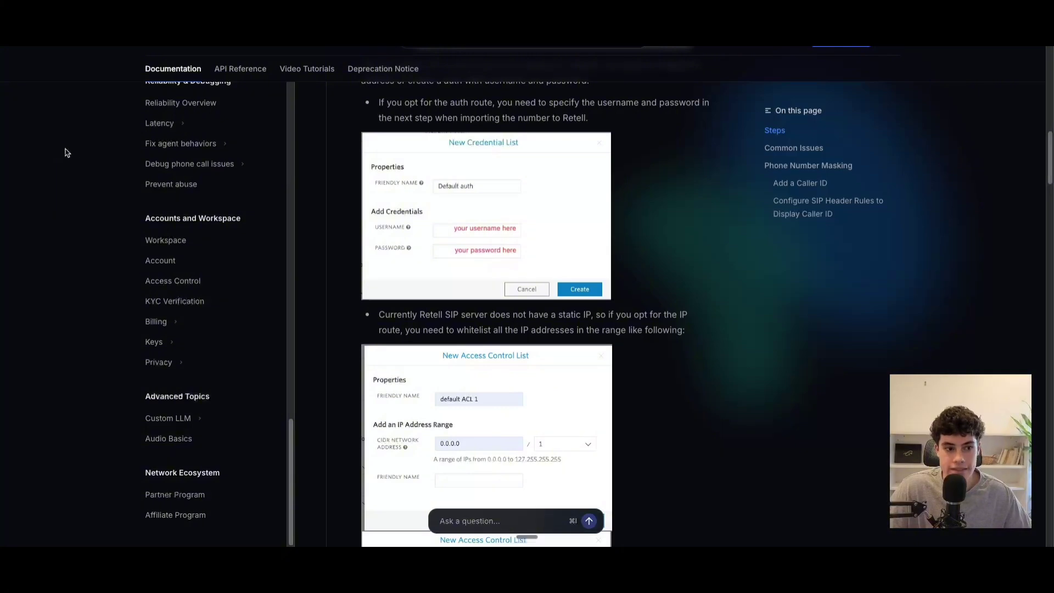
{"action": "scroll", "coordinate": [385, 181], "scroll_direction": "up", "scroll_amount": 10}
{"action": "scroll", "coordinate": [447, 183], "scroll_direction": "up", "scroll_amount": 5}
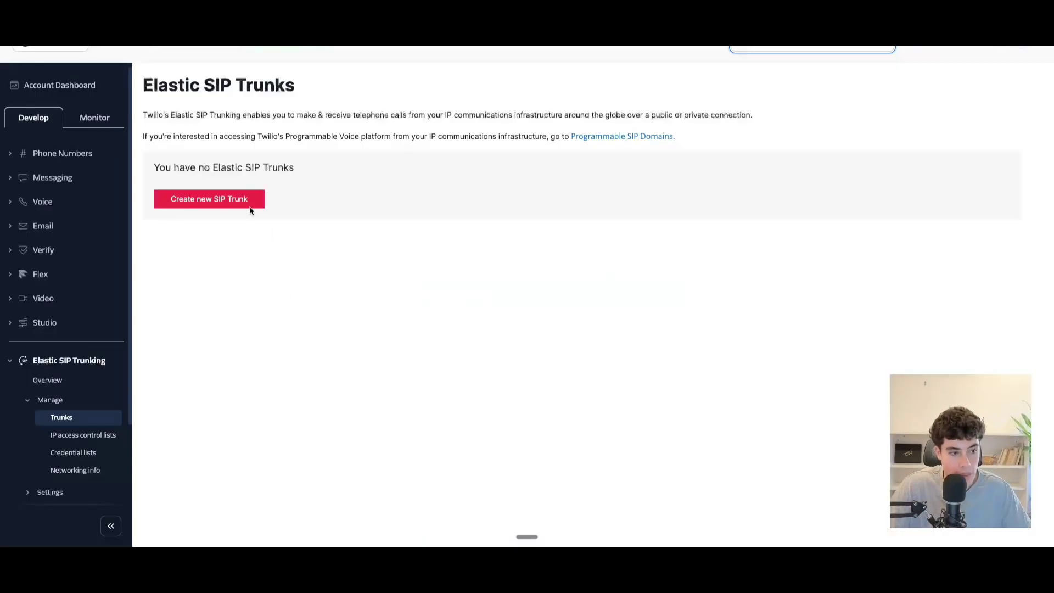
Create a new SIP trunk with the friendly name 'retell test'.
{"action": "left_click", "coordinate": [200, 204]}
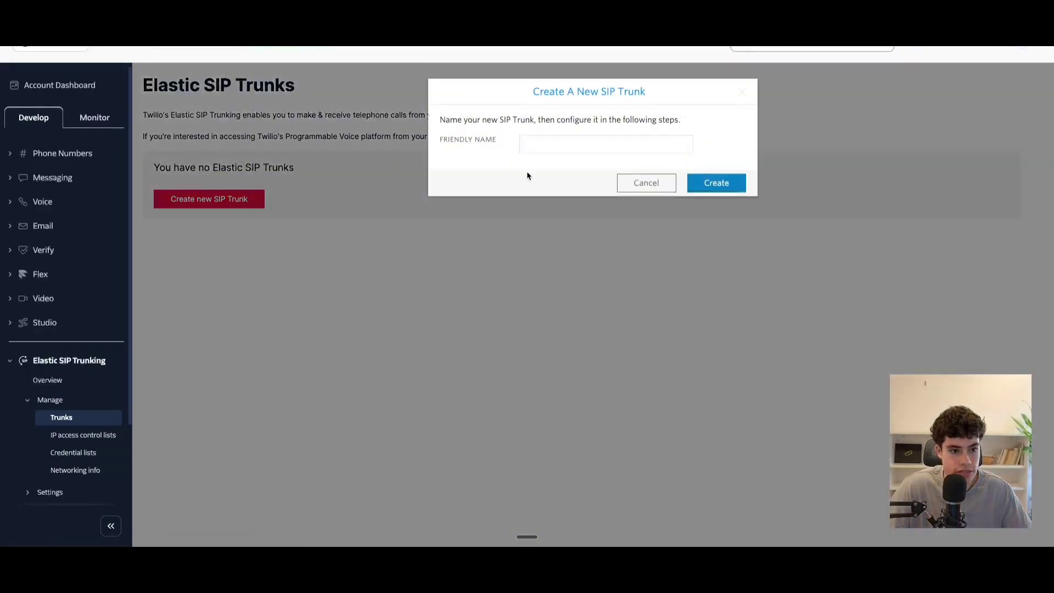
{"action": "left_click", "coordinate": [537, 144]}
{"action": "type", "text": "retel test"}
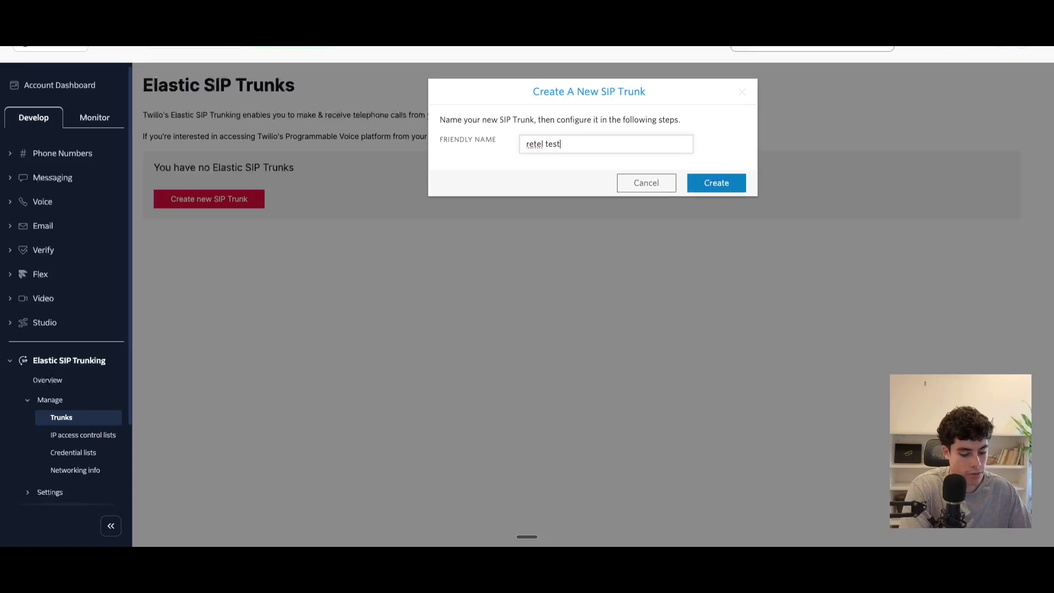
{"action": "right_click", "coordinate": [520, 144]}
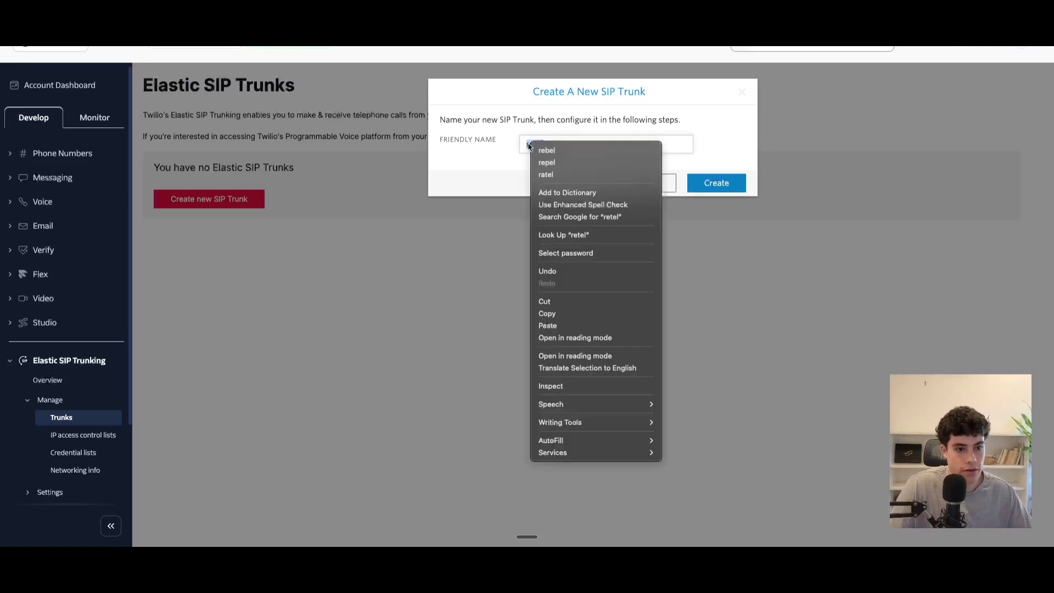
{"action": "key", "text": "Escape"}
{"action": "key", "text": "BackSpace"}
{"action": "type", "text": "retell test"}
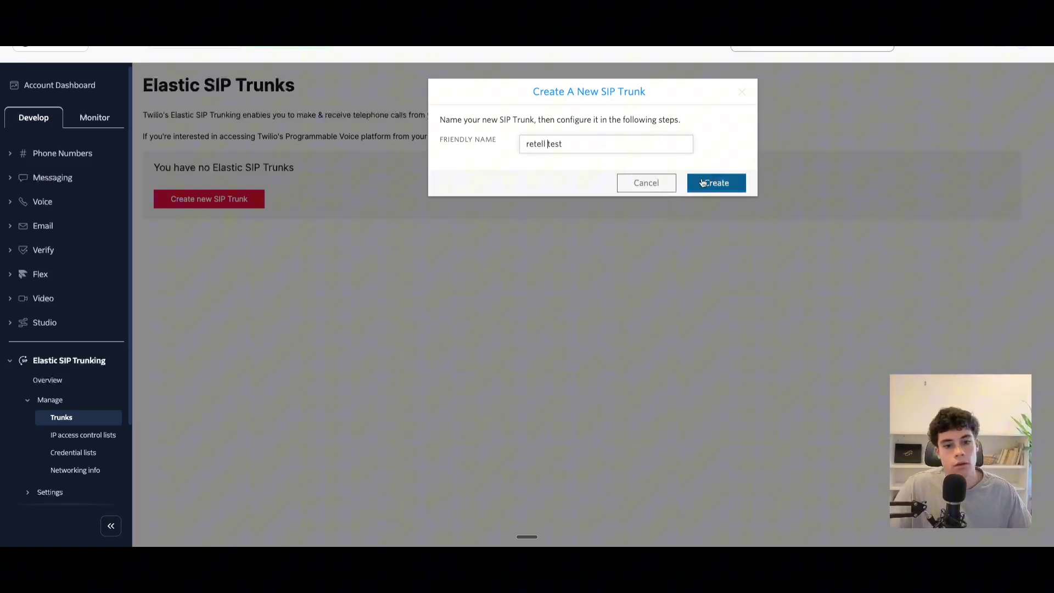
{"action": "left_click", "coordinate": [703, 183]}
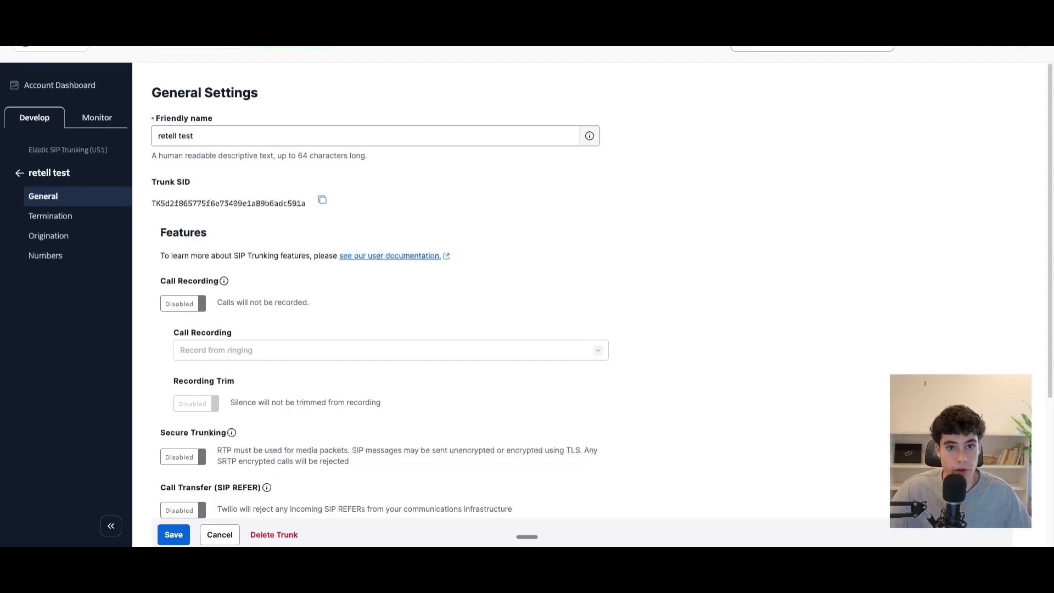
Consult the Retell Twilio setup guide, then go to the trunk's Termination settings.
{"action": "key", "text": "alt+Tab"}
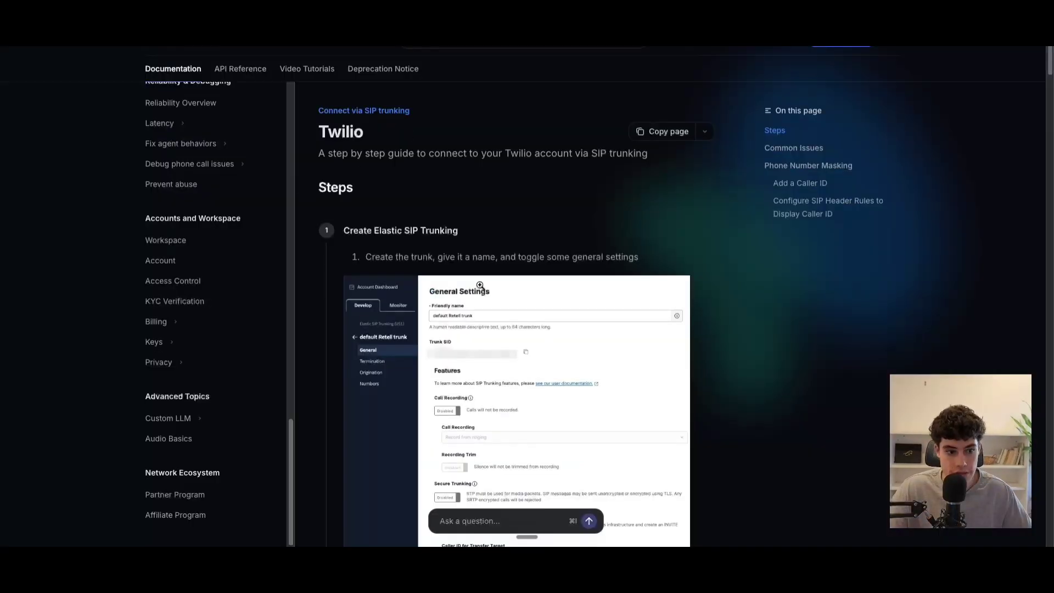
{"action": "scroll", "coordinate": [472, 312], "scroll_direction": "down", "scroll_amount": 1}
{"action": "scroll", "coordinate": [472, 312], "scroll_direction": "down", "scroll_amount": 2}
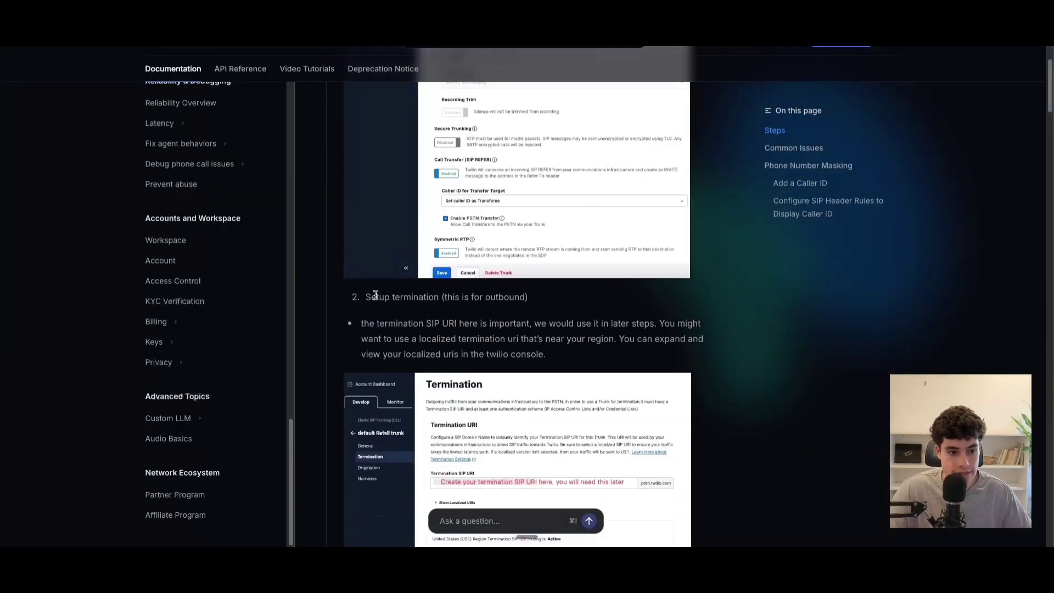
{"action": "left_click_drag", "start_coordinate": [376, 297], "coordinate": [528, 297]}
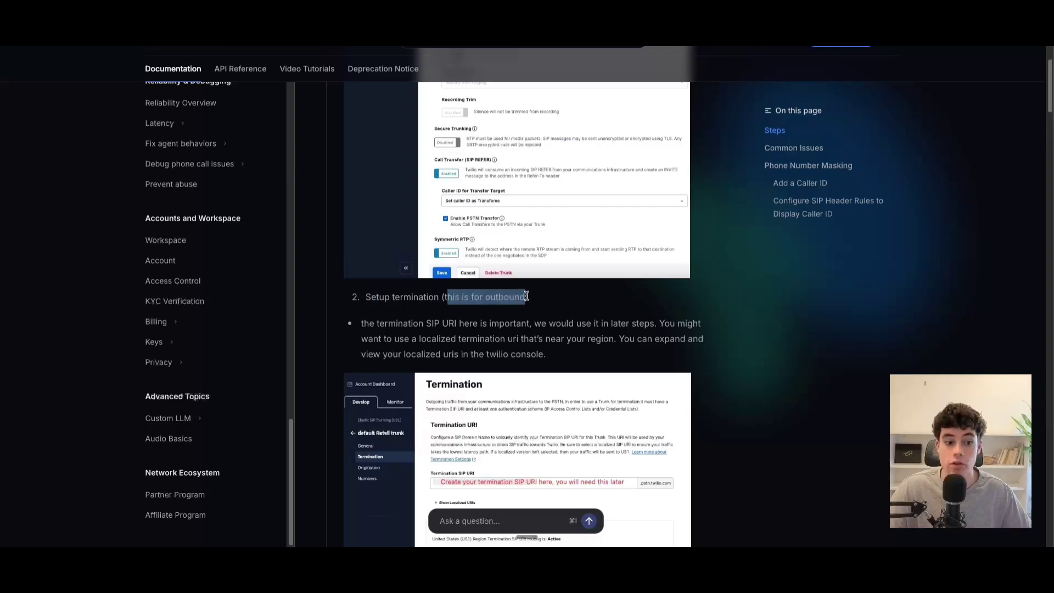
{"action": "key", "text": "alt+Tab"}
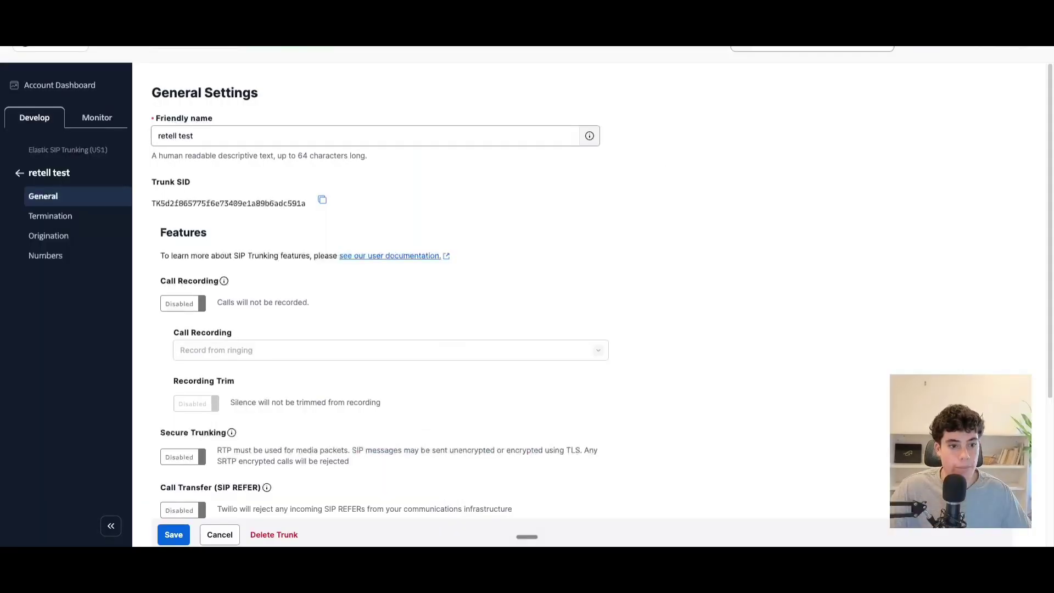
{"action": "left_click", "coordinate": [62, 215]}
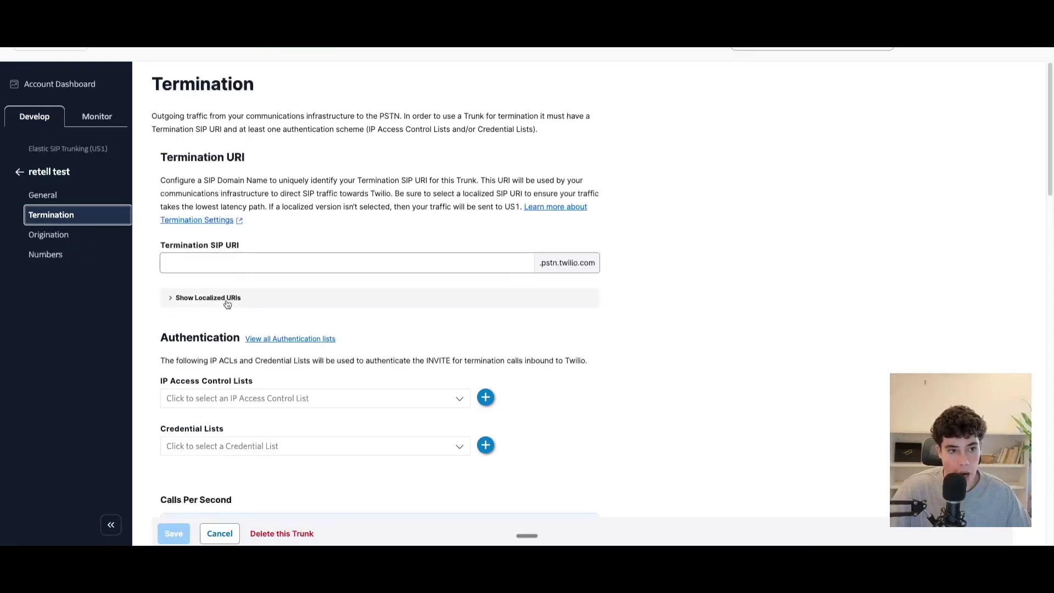
Enter 'ashtionvoss' as the Termination SIP URI and confirm it shows Available.
{"action": "key", "text": "alt+Tab"}
{"action": "scroll", "coordinate": [473, 394], "scroll_direction": "down", "scroll_amount": 2}
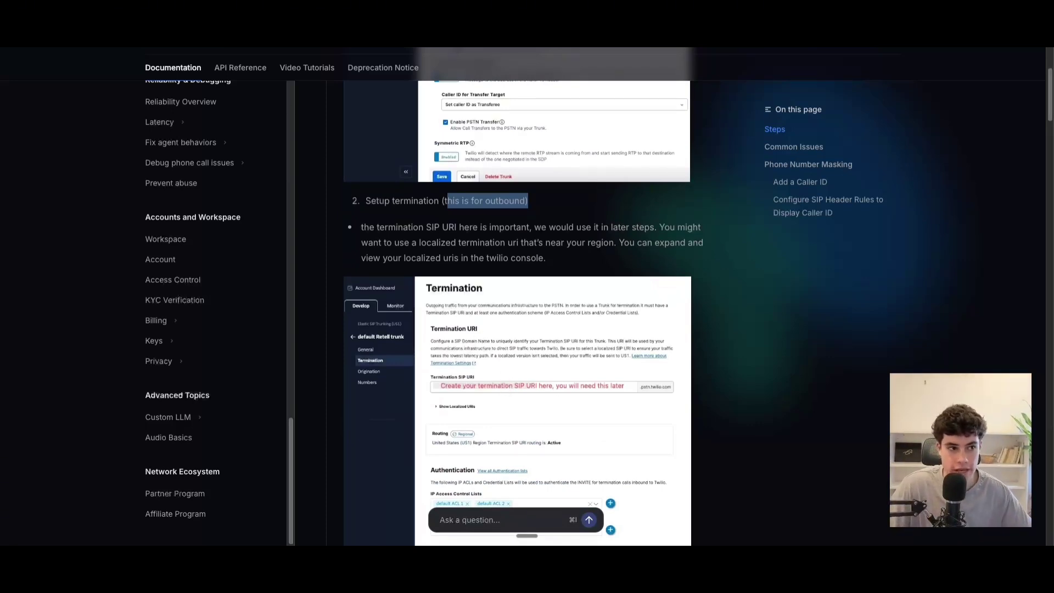
{"action": "key", "text": "ctrl+Tab"}
{"action": "left_click", "coordinate": [247, 265]}
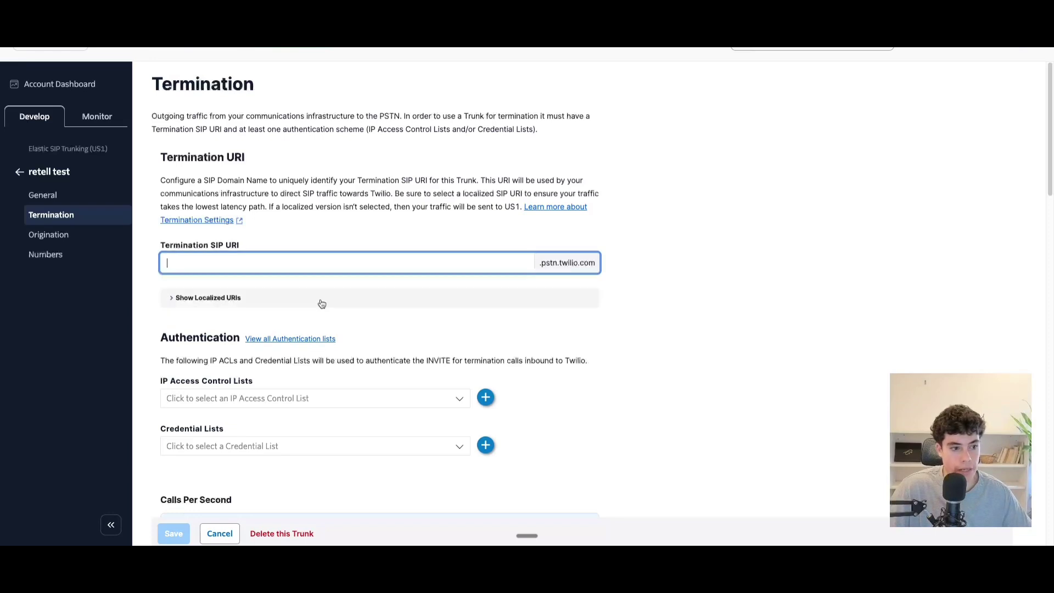
{"action": "type", "text": "ashtion"}
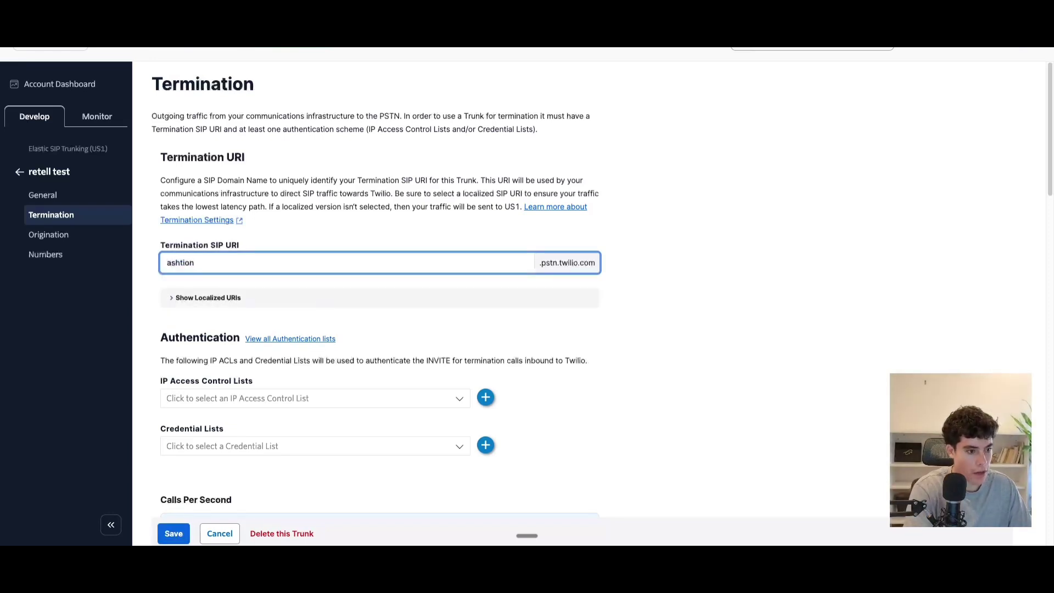
{"action": "key", "text": "BackSpace"}
{"action": "key", "text": "BackSpace"}
{"action": "key", "text": "BackSpace"}
{"action": "type", "text": "onvossai"}
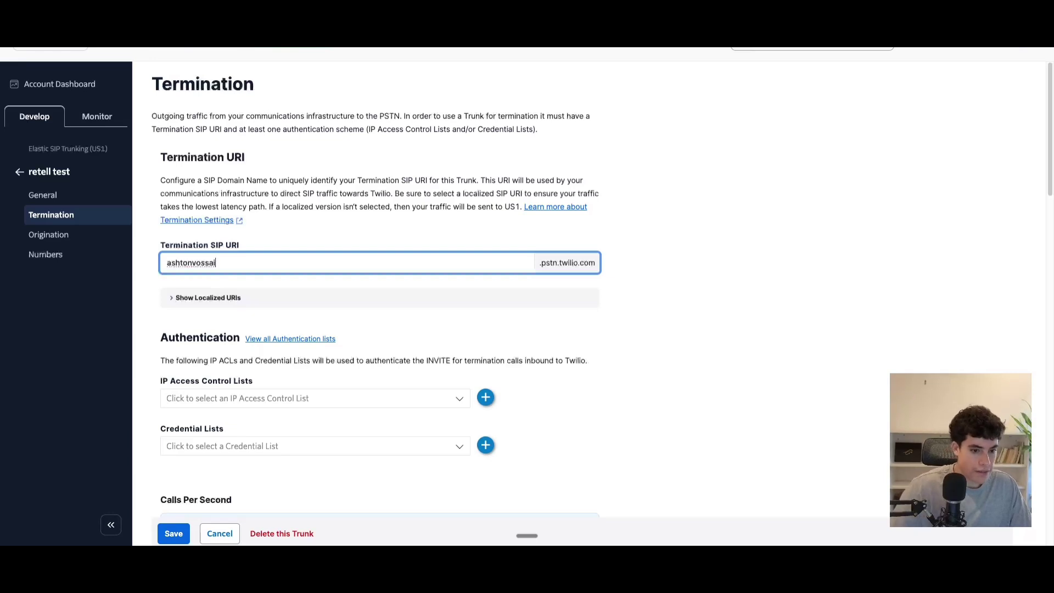
{"action": "left_click", "coordinate": [752, 244]}
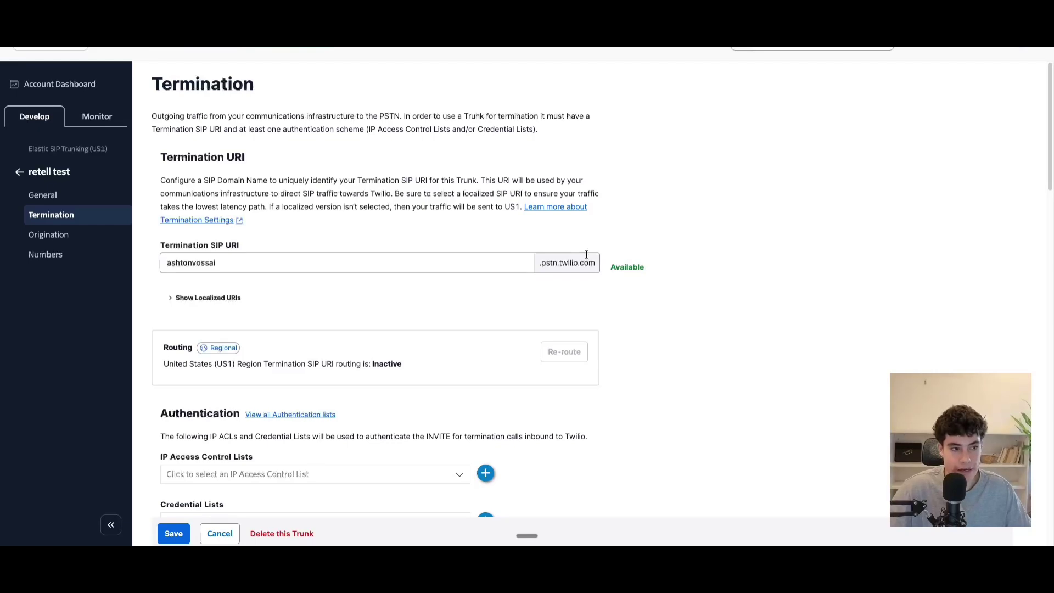
{"action": "scroll", "coordinate": [587, 254], "scroll_direction": "down", "scroll_amount": 1}
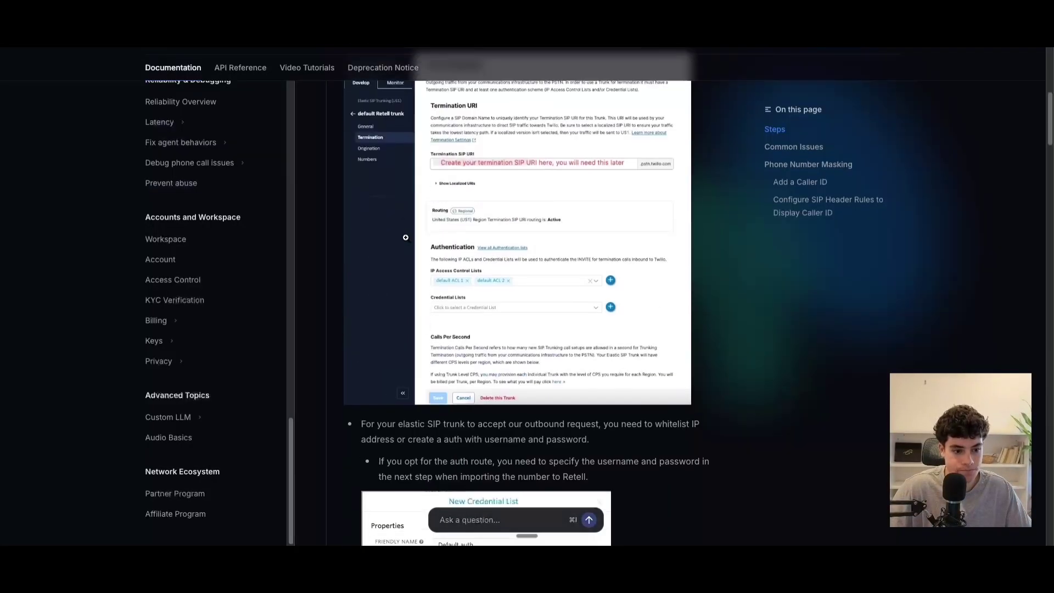
{"action": "scroll", "coordinate": [406, 237], "scroll_direction": "down", "scroll_amount": 5}
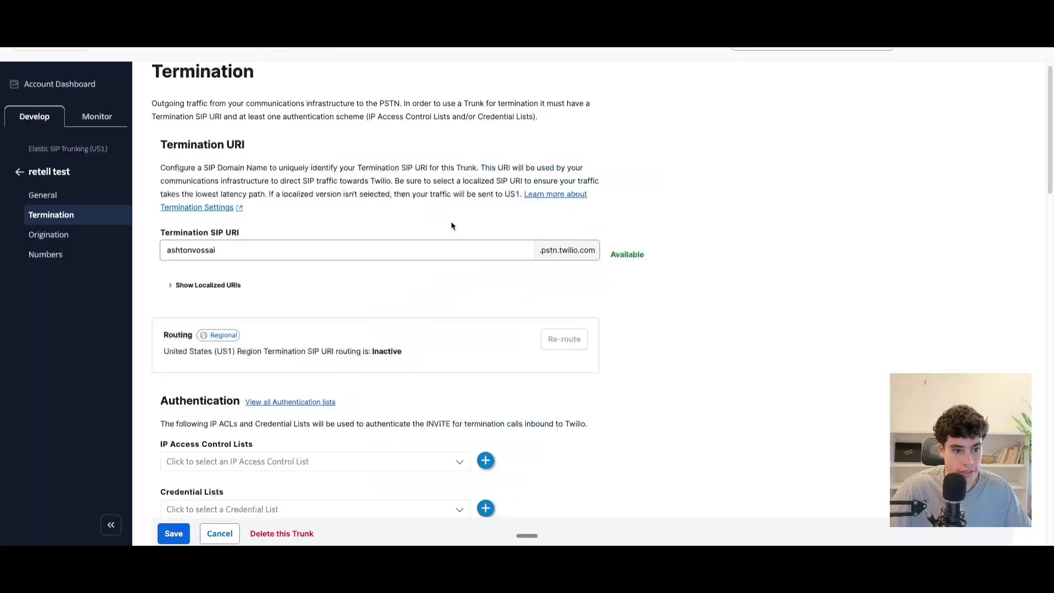
{"action": "scroll", "coordinate": [482, 384], "scroll_direction": "down", "scroll_amount": 3}
Start a new credential list and fill in its friendly name, username and a first password.
{"action": "left_click", "coordinate": [482, 390]}
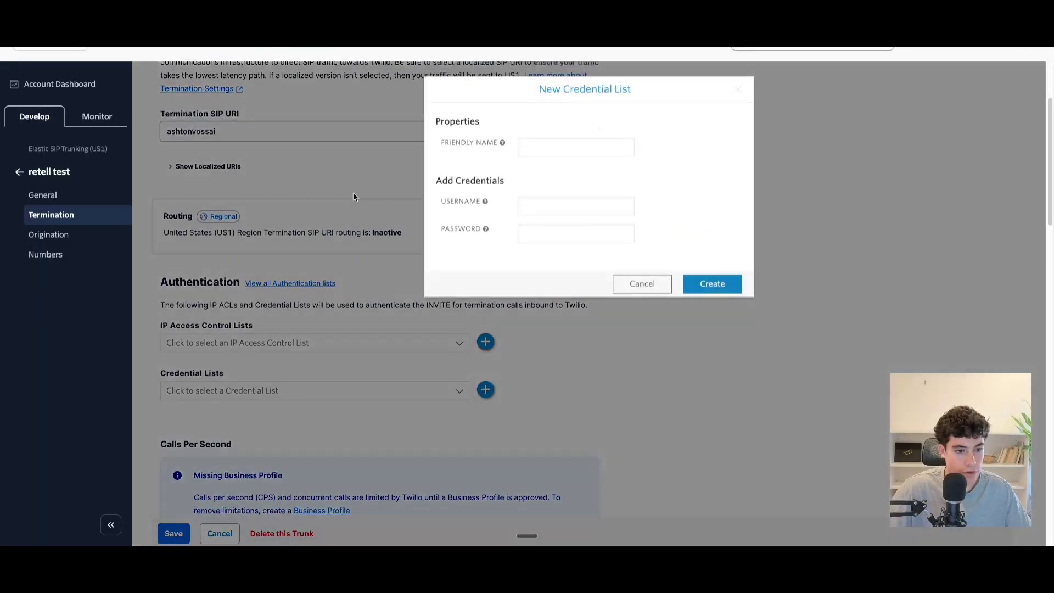
{"action": "left_click", "coordinate": [548, 146]}
{"action": "type", "text": "ashton voss"}
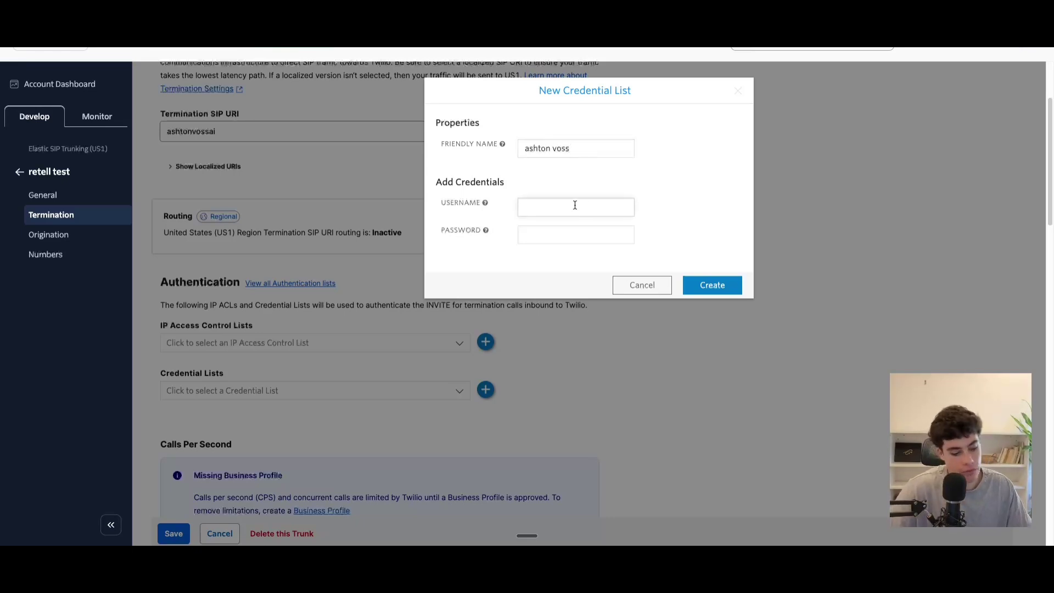
{"action": "type", "text": "ashtonvoss"}
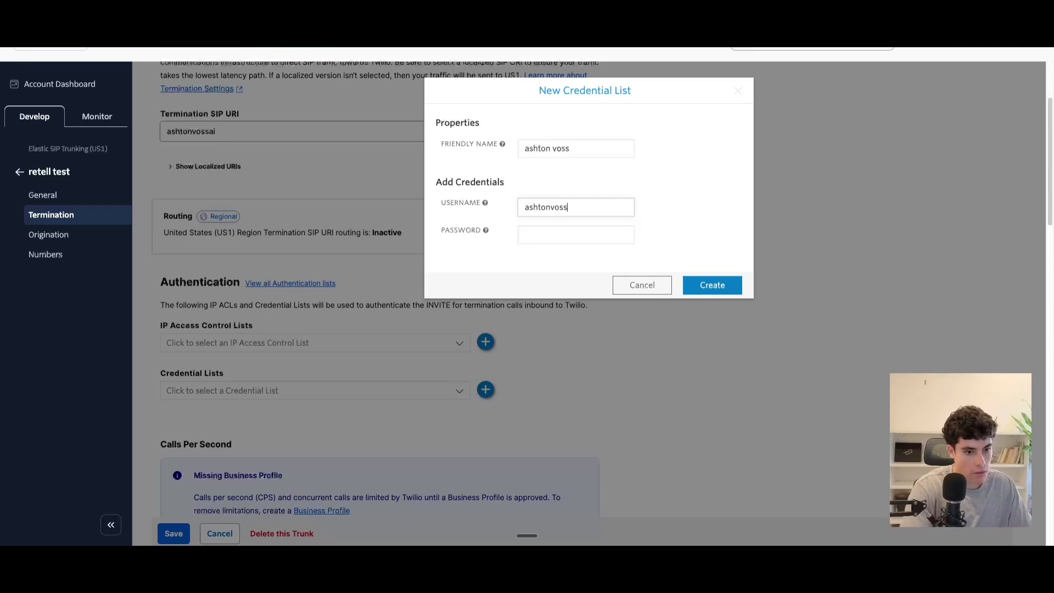
{"action": "left_click", "coordinate": [575, 235]}
{"action": "type", "text": "•••••"}
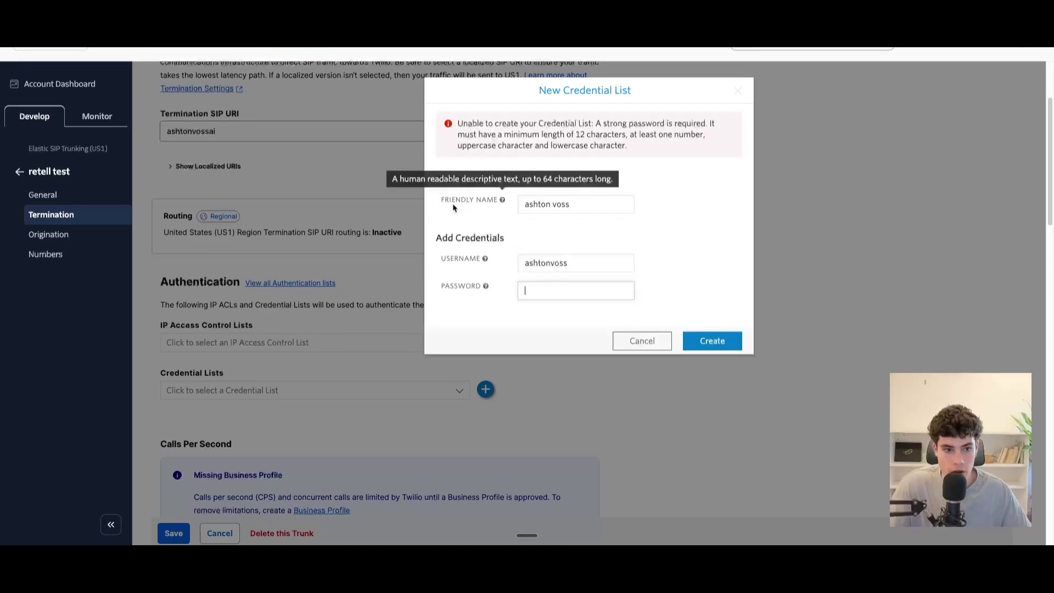
Replace the rejected password with a 12+ character one and create the credential list.
{"action": "left_click_drag", "start_coordinate": [458, 123], "coordinate": [555, 124]}
{"action": "left_click", "coordinate": [586, 225]}
{"action": "left_click", "coordinate": [590, 290]}
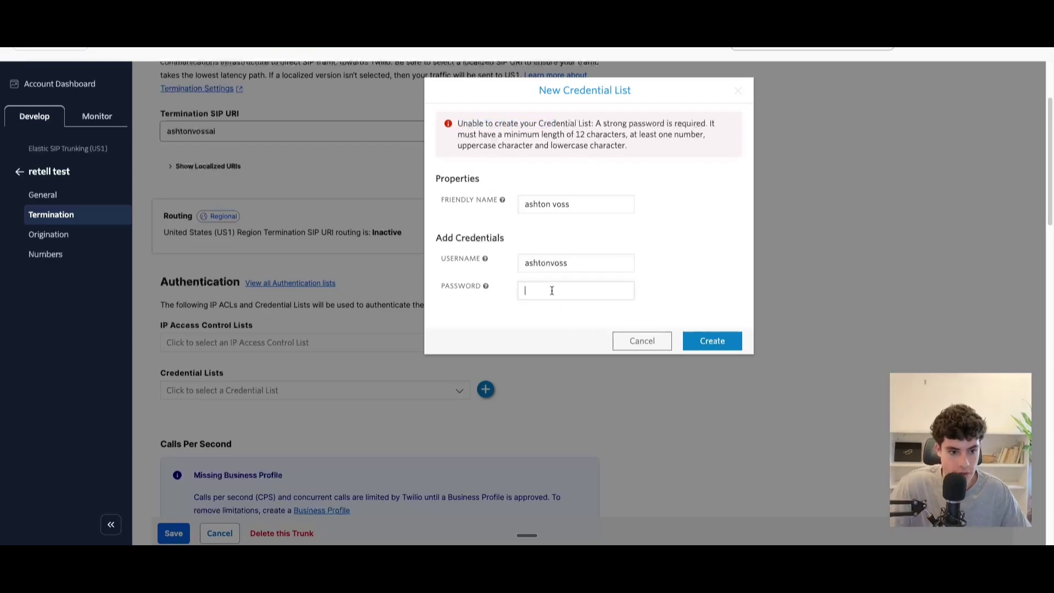
{"action": "type", "text": "•••••••••••••••"}
{"action": "left_click", "coordinate": [700, 344]}
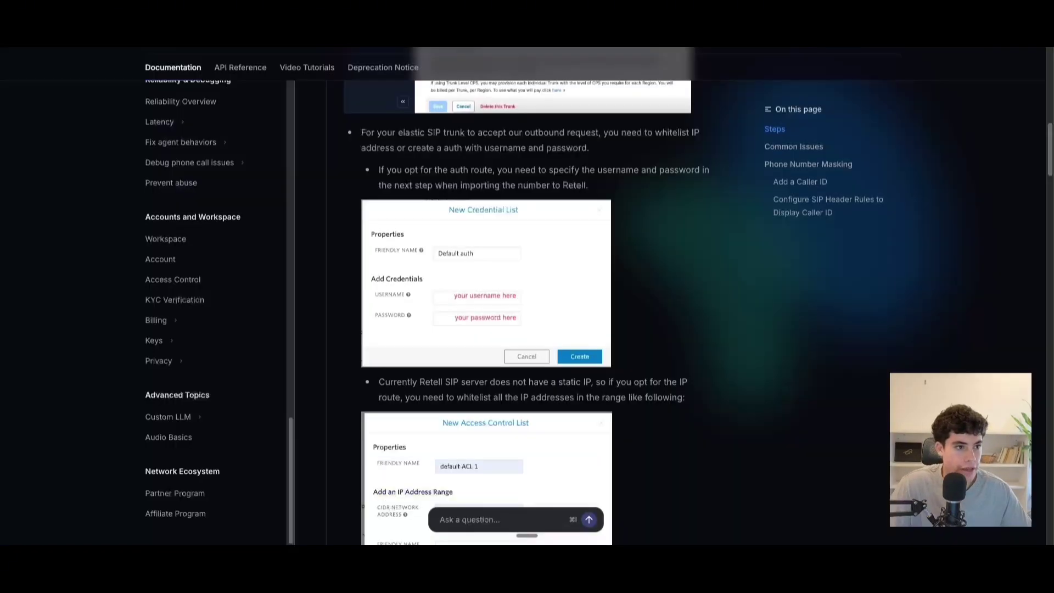
{"action": "scroll", "coordinate": [503, 250], "scroll_direction": "down", "scroll_amount": 3}
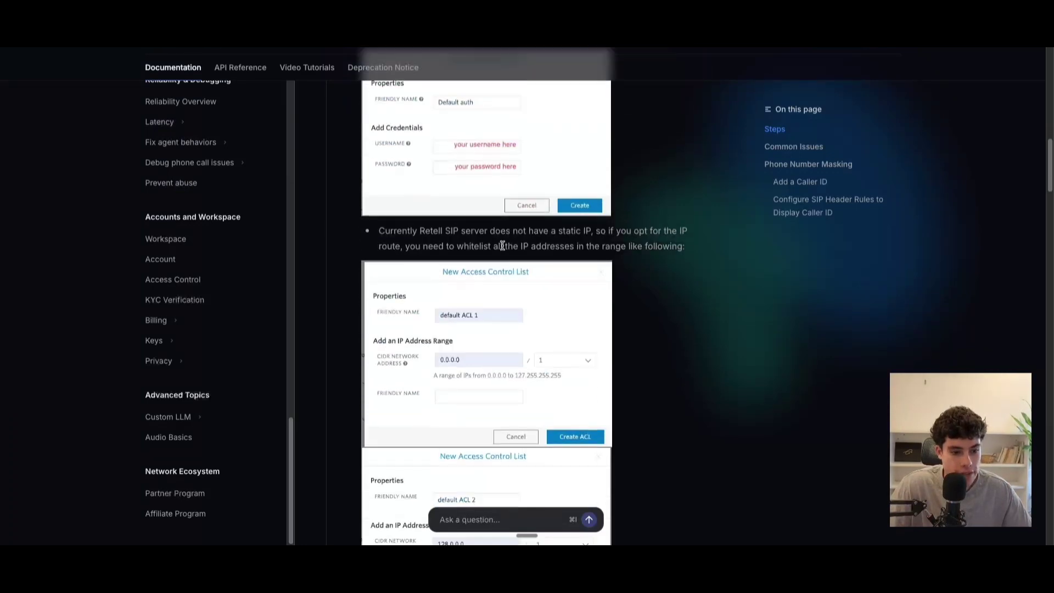
{"action": "scroll", "coordinate": [513, 287], "scroll_direction": "down", "scroll_amount": 2}
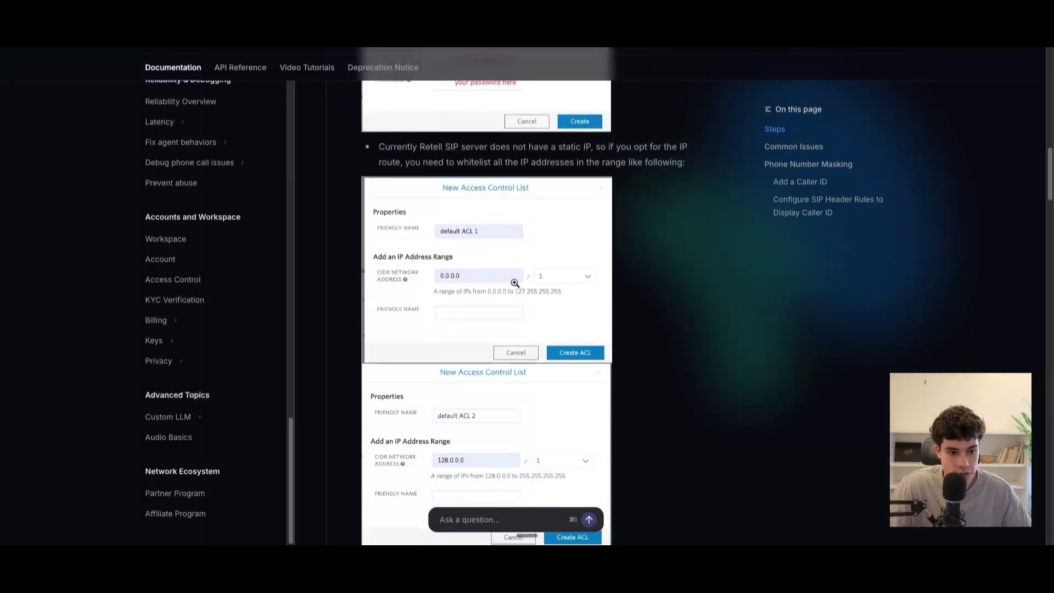
{"action": "scroll", "coordinate": [513, 287], "scroll_direction": "down", "scroll_amount": 2}
{"action": "scroll", "coordinate": [484, 362], "scroll_direction": "up", "scroll_amount": 1}
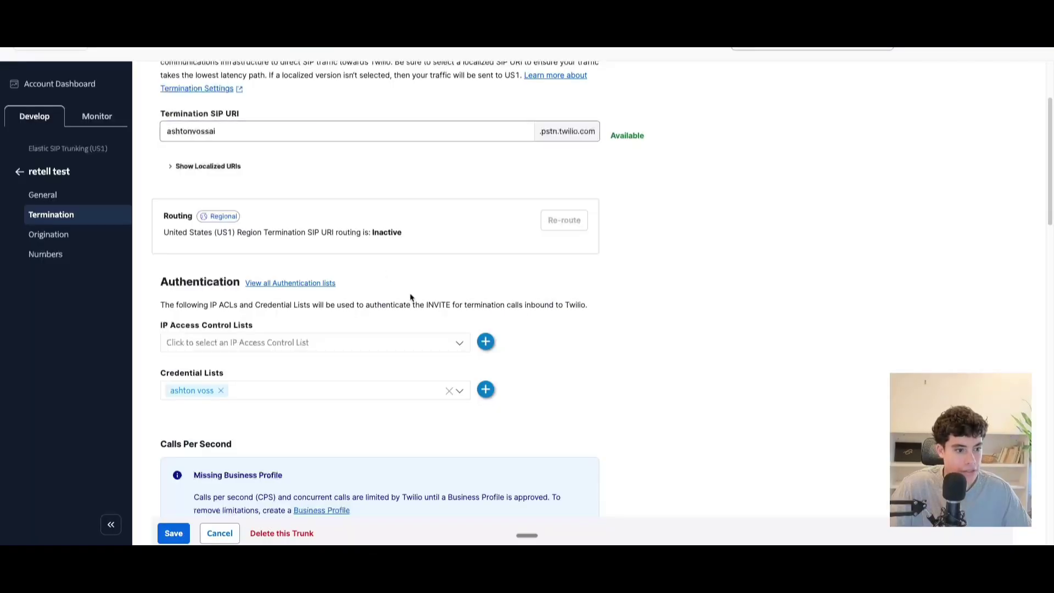
Start a new IP access control list named 'default acl 1'.
{"action": "left_click", "coordinate": [486, 342]}
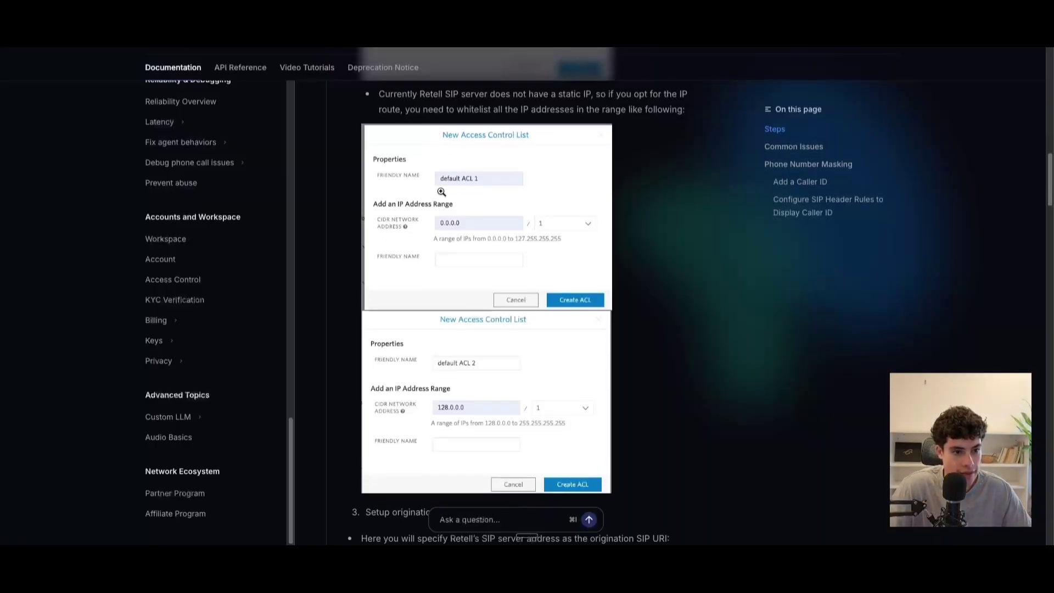
{"action": "scroll", "coordinate": [442, 191], "scroll_direction": "up", "scroll_amount": 1}
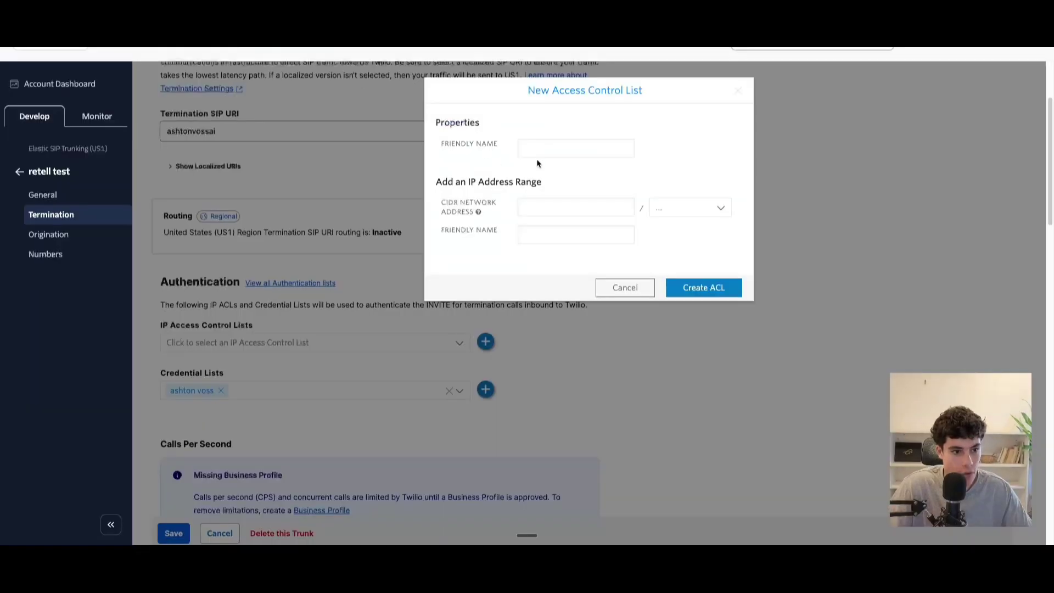
{"action": "left_click", "coordinate": [536, 147]}
{"action": "type", "text": "de"}
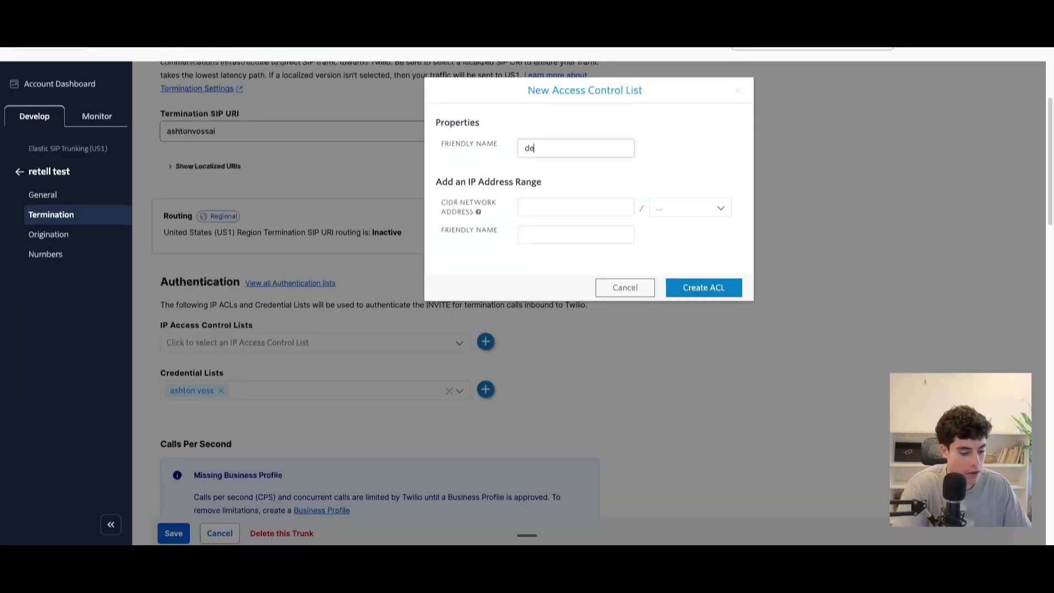
{"action": "type", "text": "afulty"}
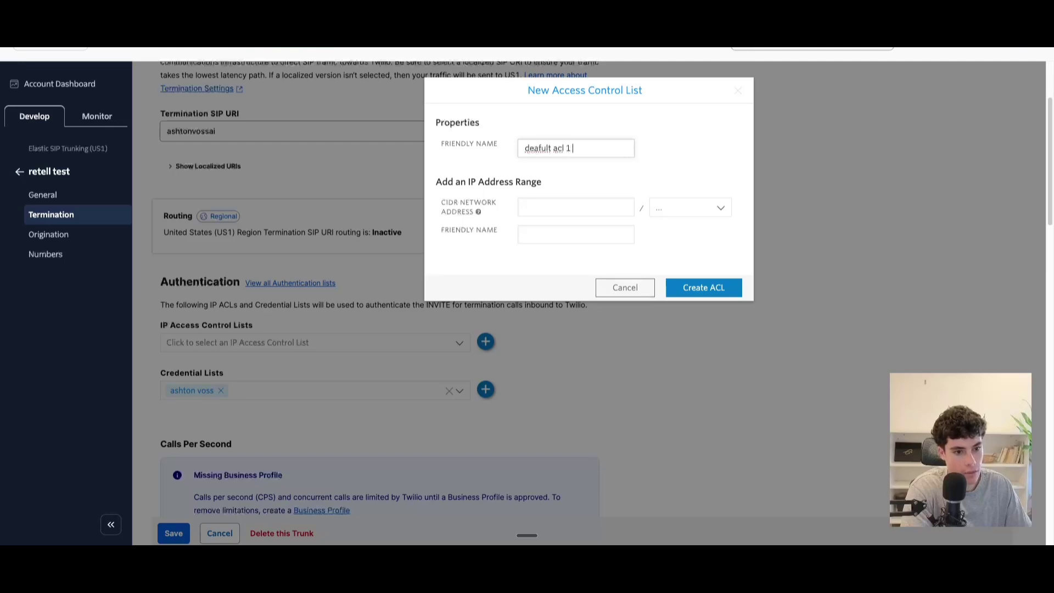
{"action": "right_click", "coordinate": [535, 147]}
{"action": "left_click", "coordinate": [549, 154]}
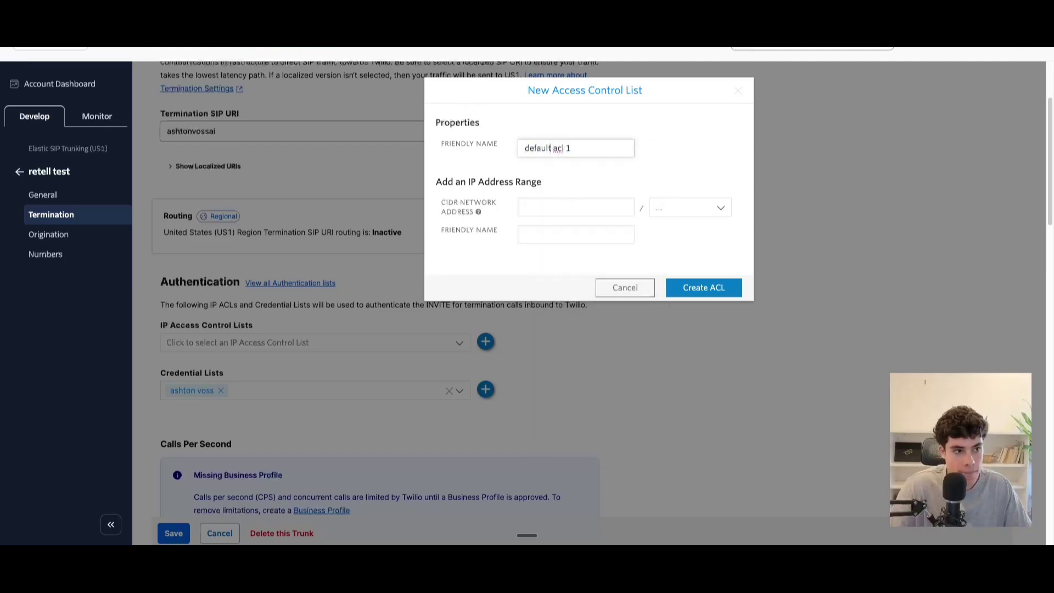
{"action": "key", "text": "super+Tab"}
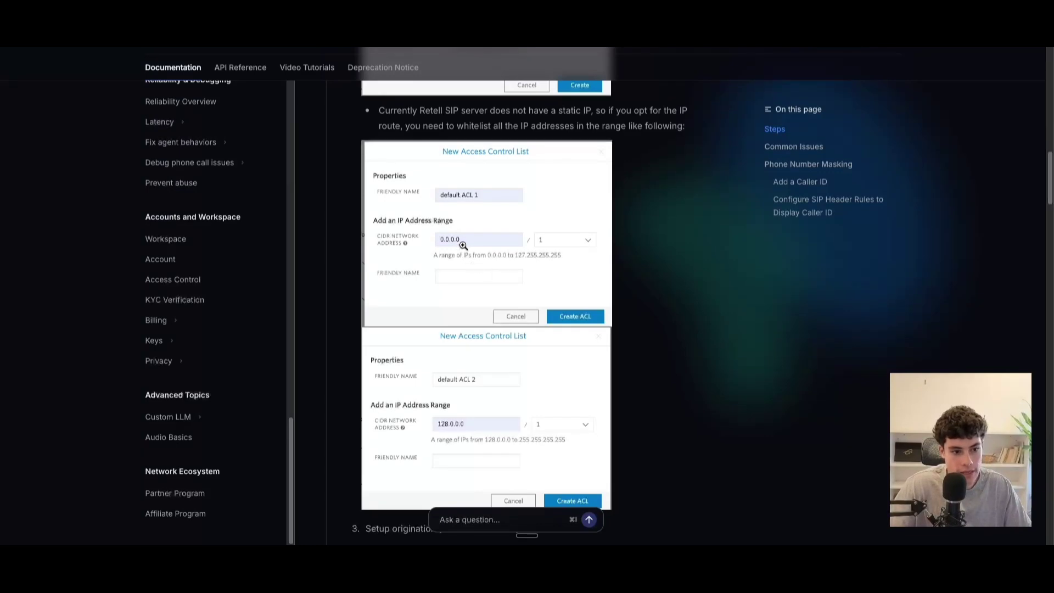
{"action": "key", "text": "super+Tab"}
Give it the range 0.0.0.0/1 and create default acl 1.
{"action": "left_click", "coordinate": [542, 199]}
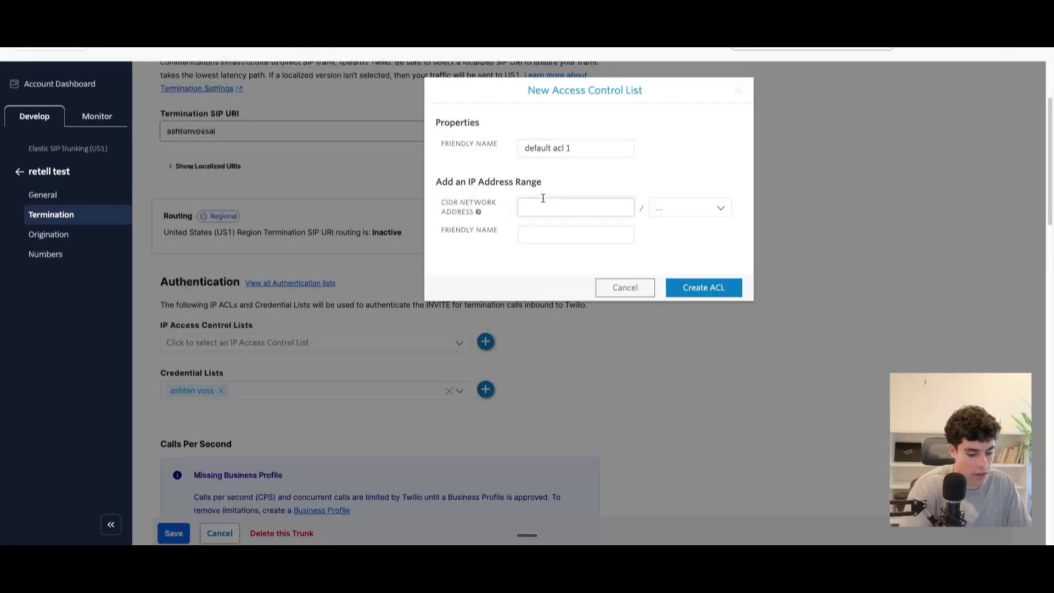
{"action": "type", "text": "0.0.0.0"}
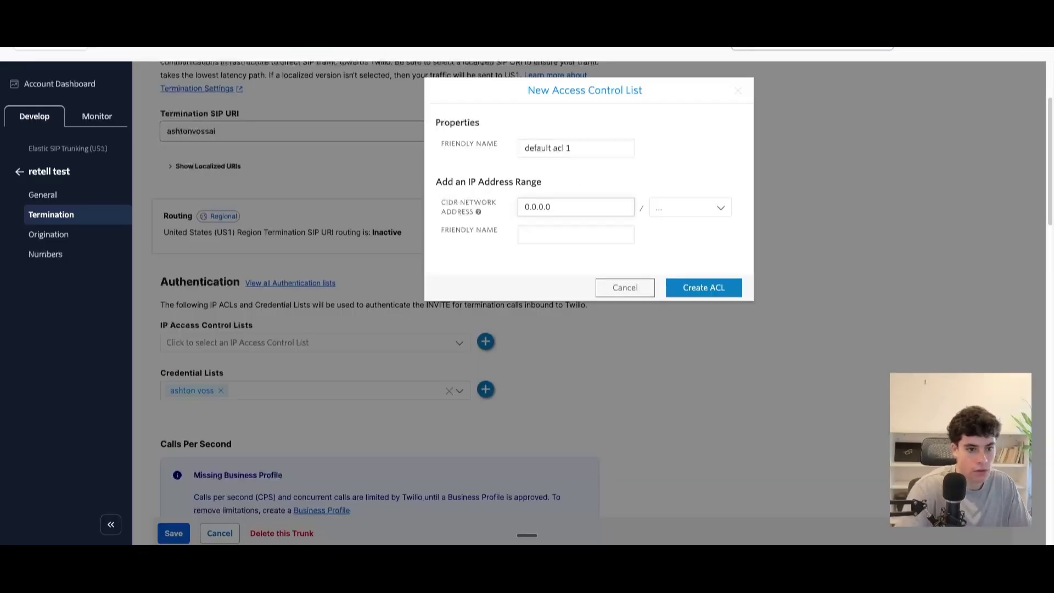
{"action": "key", "text": "super+Tab"}
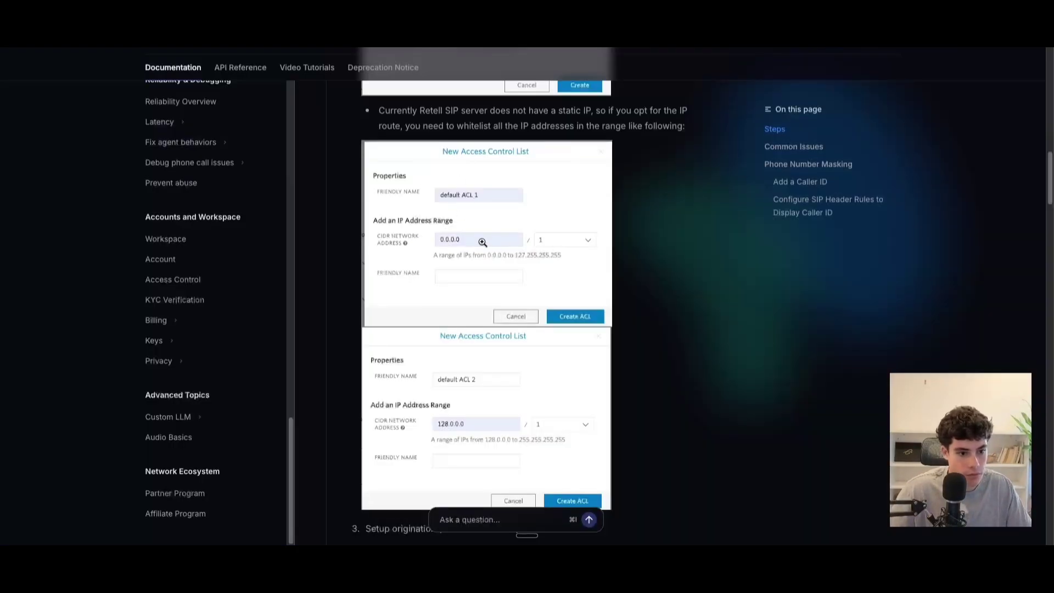
{"action": "key", "text": "super+Tab"}
{"action": "left_click", "coordinate": [690, 207]}
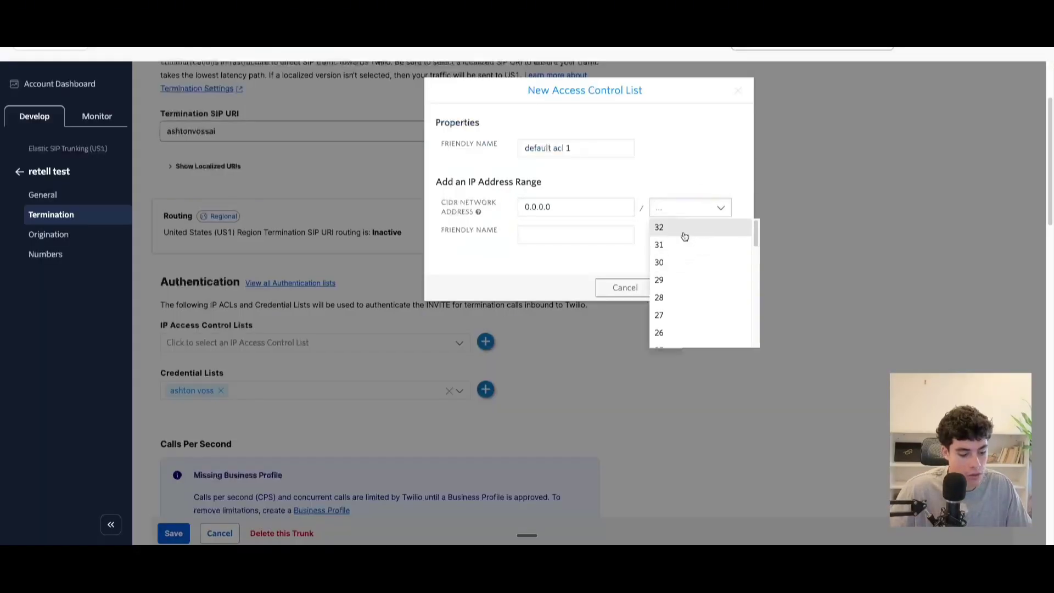
{"action": "type", "text": "1"}
{"action": "scroll", "coordinate": [683, 308], "scroll_direction": "down", "scroll_amount": 3}
{"action": "left_click", "coordinate": [671, 346]}
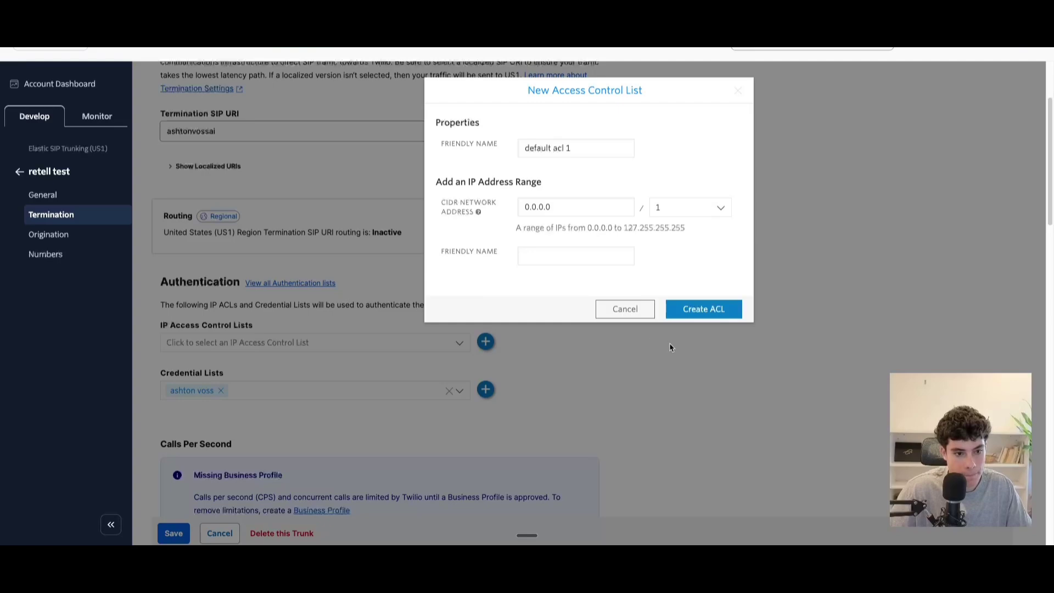
{"action": "key", "text": "super+Tab"}
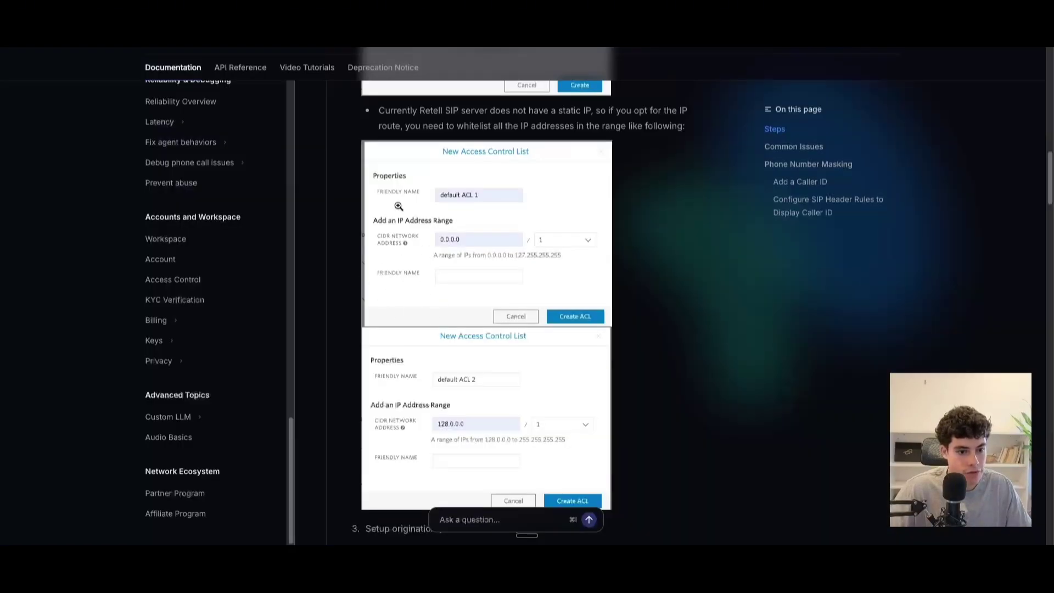
{"action": "key", "text": "super+Tab"}
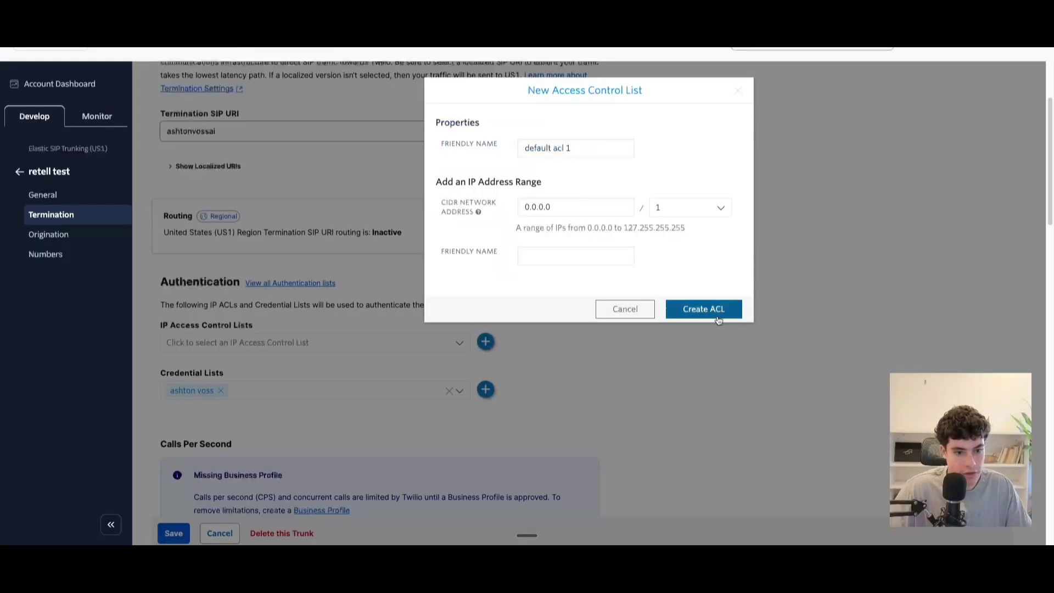
{"action": "left_click", "coordinate": [715, 315]}
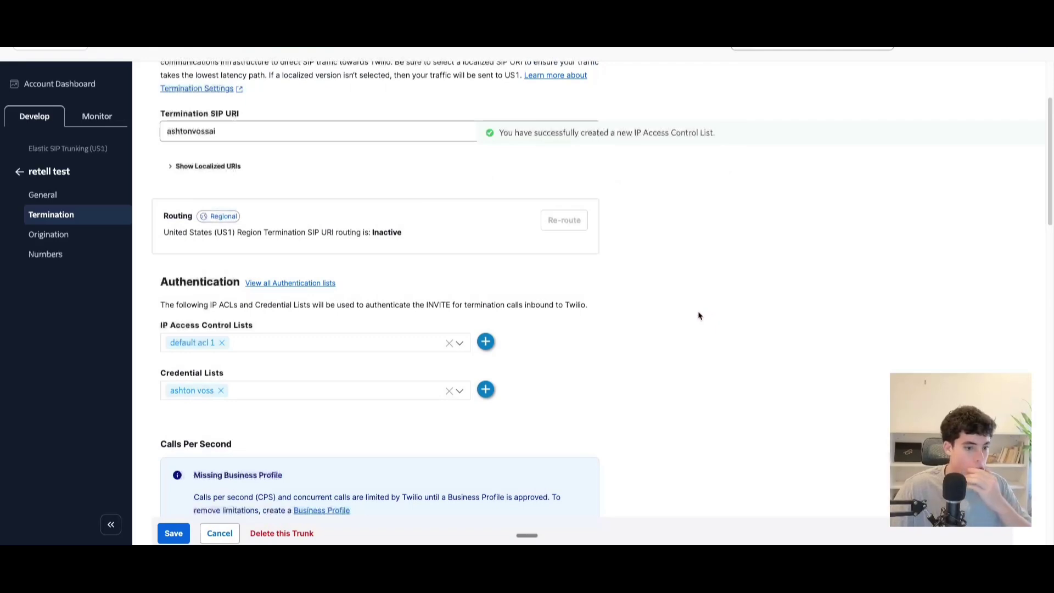
Start a second access control list named 'default acl 2'.
{"action": "left_click", "coordinate": [486, 343]}
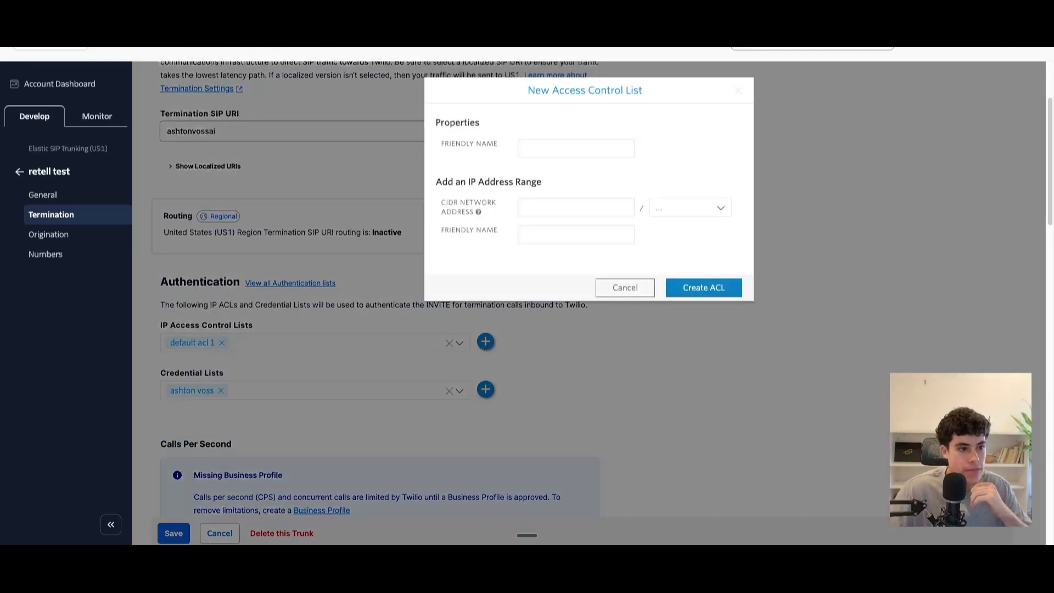
{"action": "key", "text": "super+Tab"}
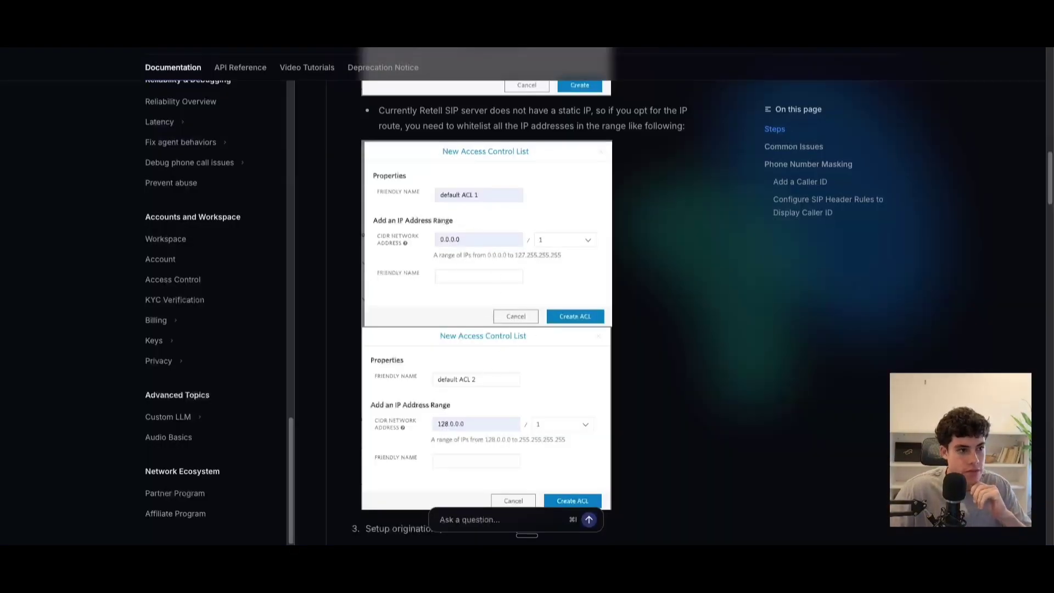
{"action": "key", "text": "super+Tab"}
{"action": "left_click", "coordinate": [531, 145]}
{"action": "type", "text": "dea"}
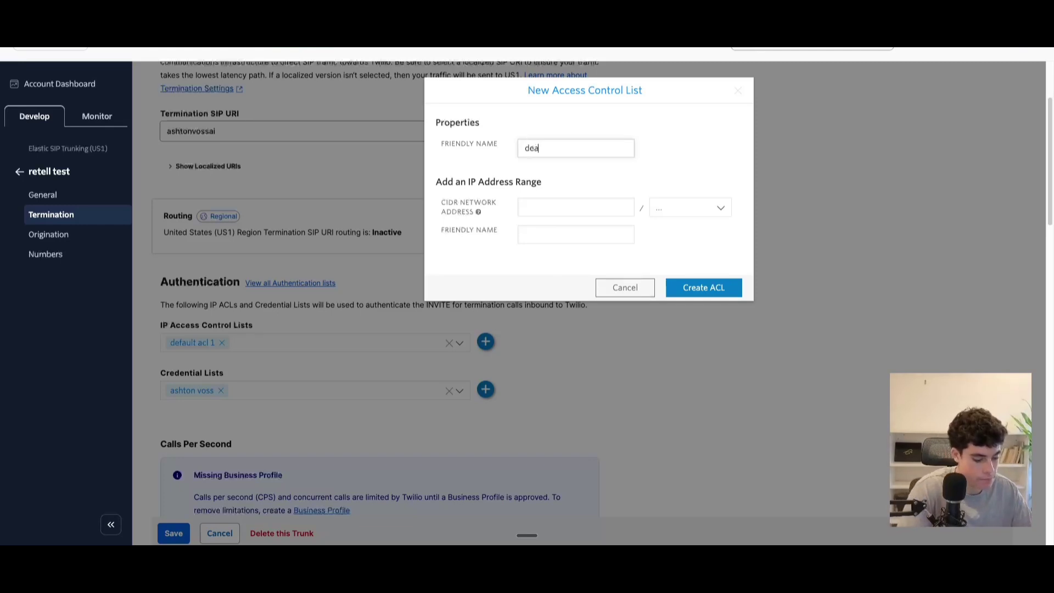
{"action": "type", "text": "fault acl 2"}
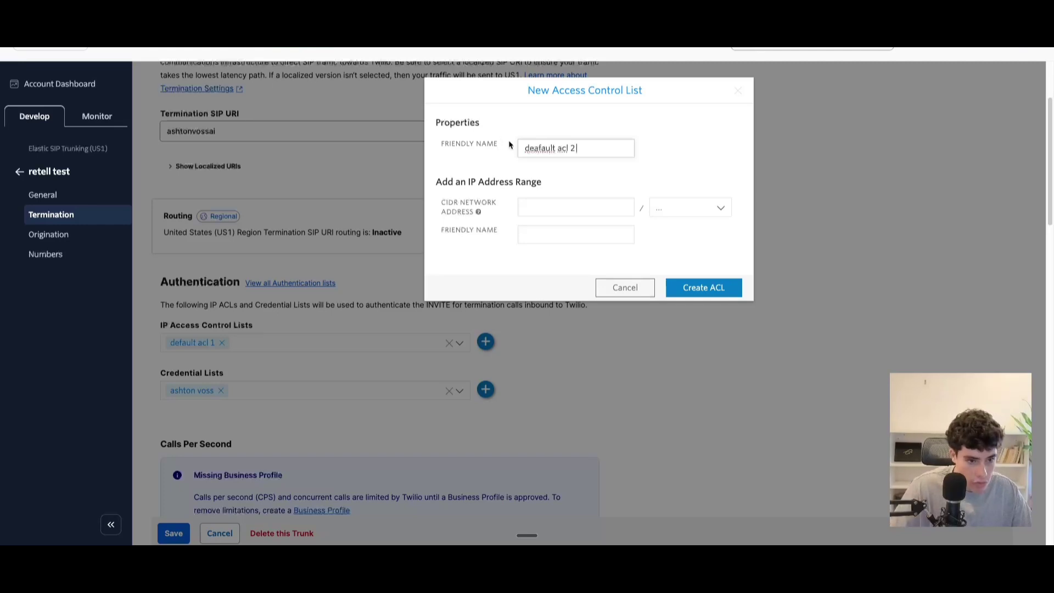
{"action": "right_click", "coordinate": [539, 147]}
{"action": "left_click", "coordinate": [556, 153]}
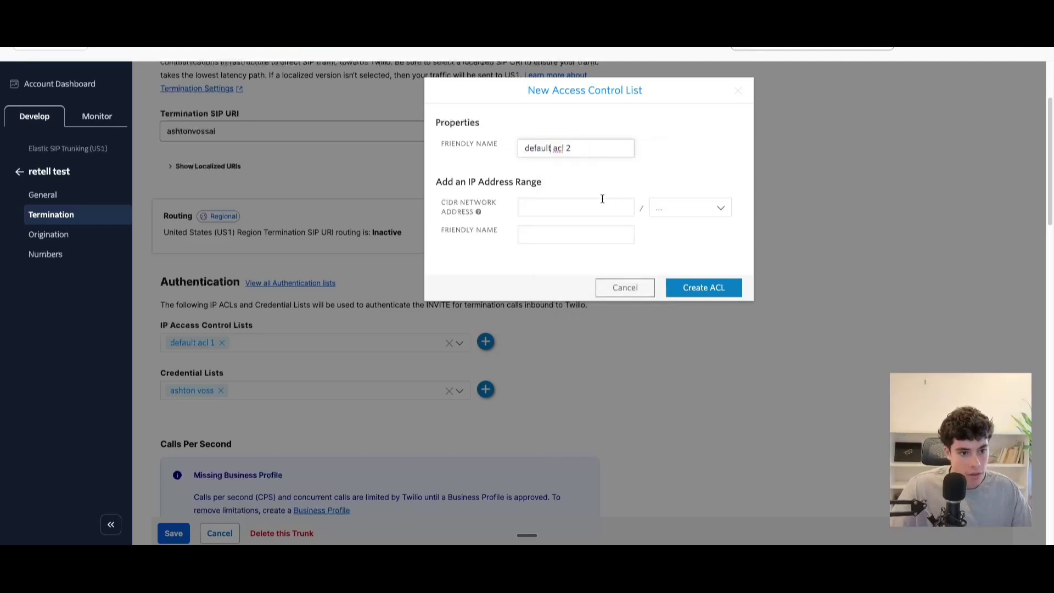
Set its range to 128.0.0.0/1 and create default acl 2.
{"action": "key", "text": "ctrl+Tab"}
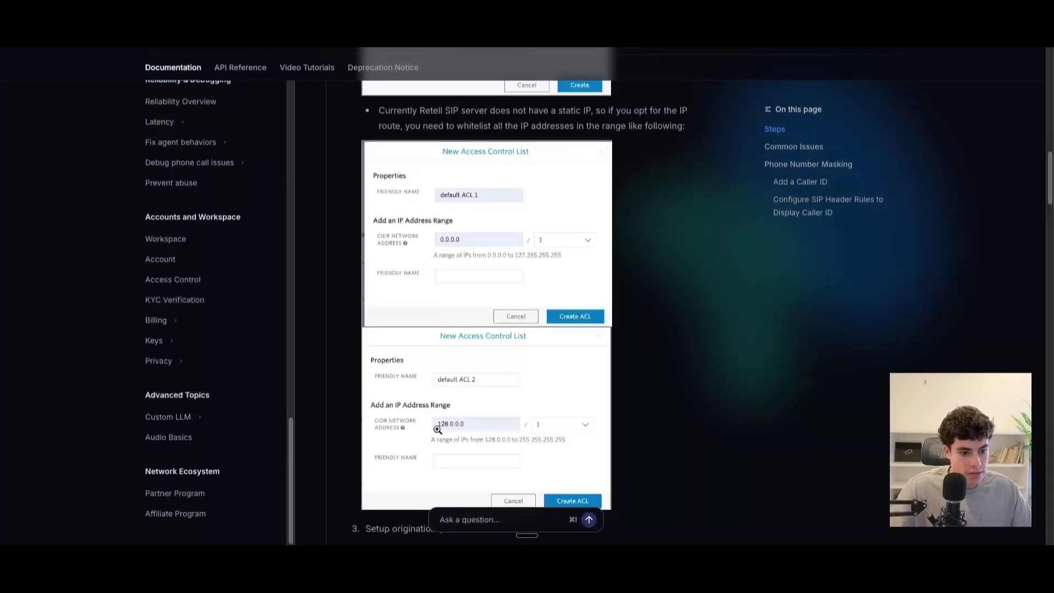
{"action": "key", "text": "ctrl+shift+Tab"}
{"action": "left_click", "coordinate": [569, 202]}
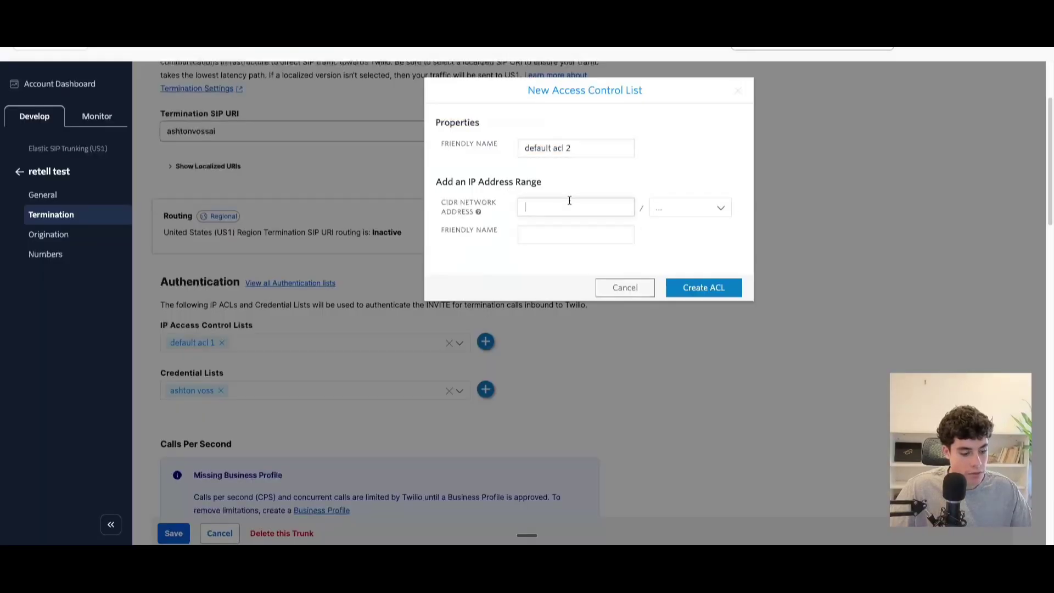
{"action": "type", "text": "1280.0.00"}
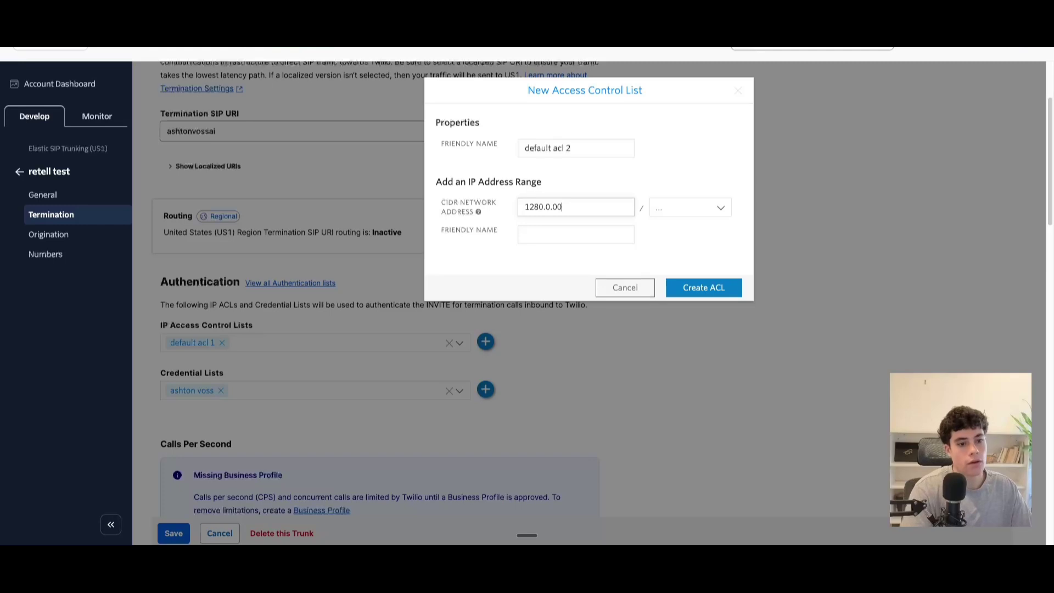
{"action": "key", "text": "BackSpace"}
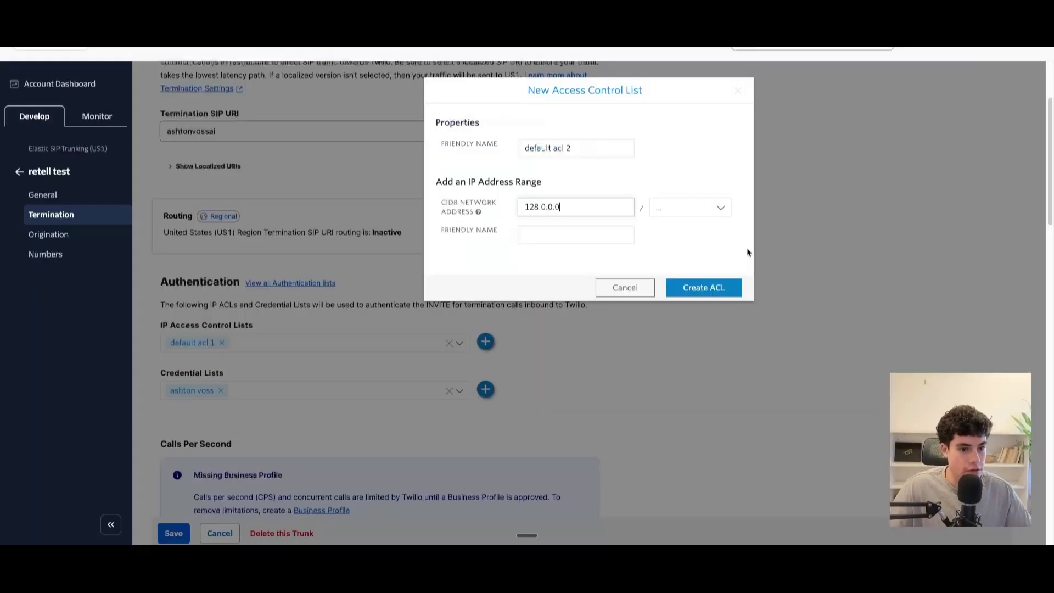
{"action": "left_click", "coordinate": [701, 207]}
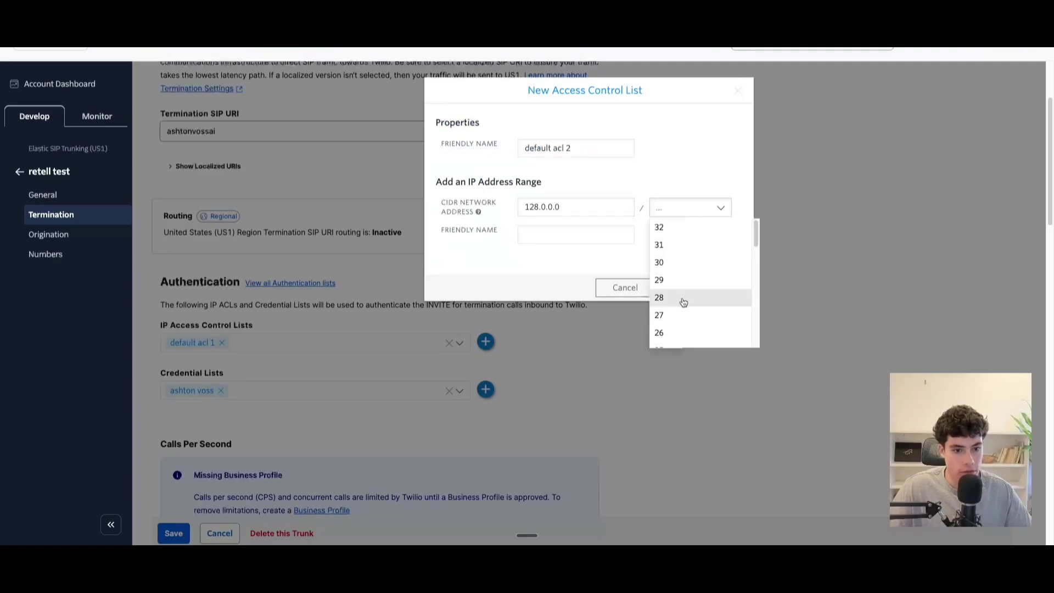
{"action": "left_click", "coordinate": [679, 339]}
{"action": "left_click", "coordinate": [703, 310]}
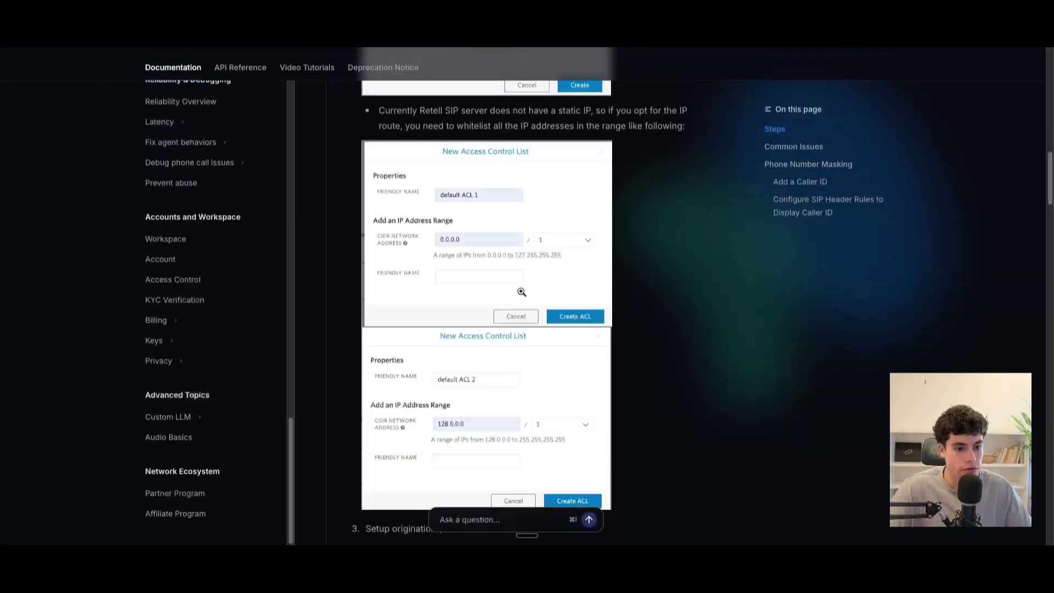
Save the trunk's termination settings, including both IP access lists.
{"action": "scroll", "coordinate": [519, 292], "scroll_direction": "down", "scroll_amount": 5}
{"action": "left_click_drag", "start_coordinate": [376, 211], "coordinate": [457, 215]}
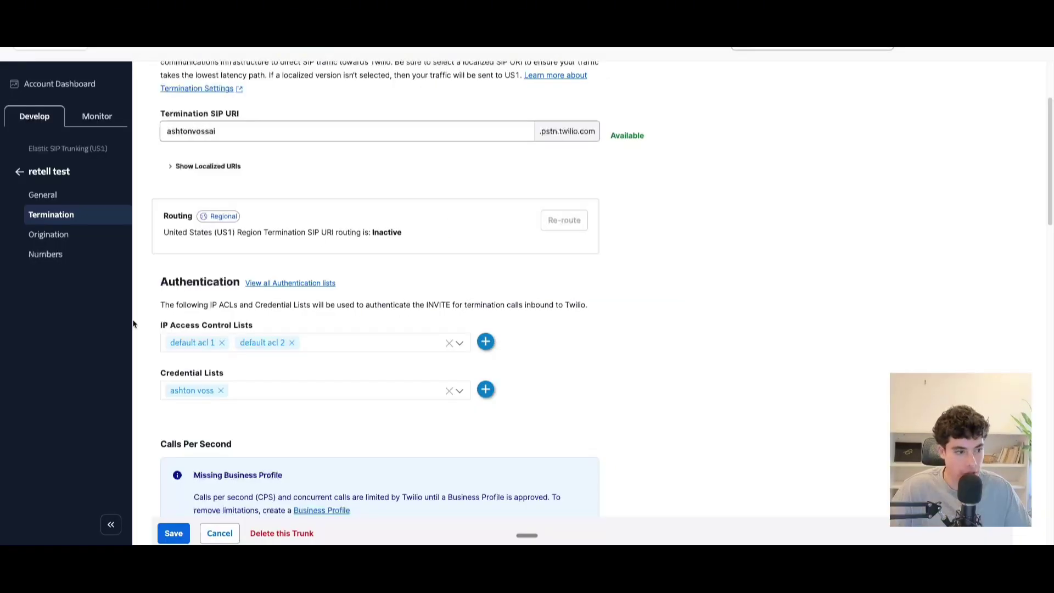
{"action": "scroll", "coordinate": [224, 404], "scroll_direction": "down", "scroll_amount": 15}
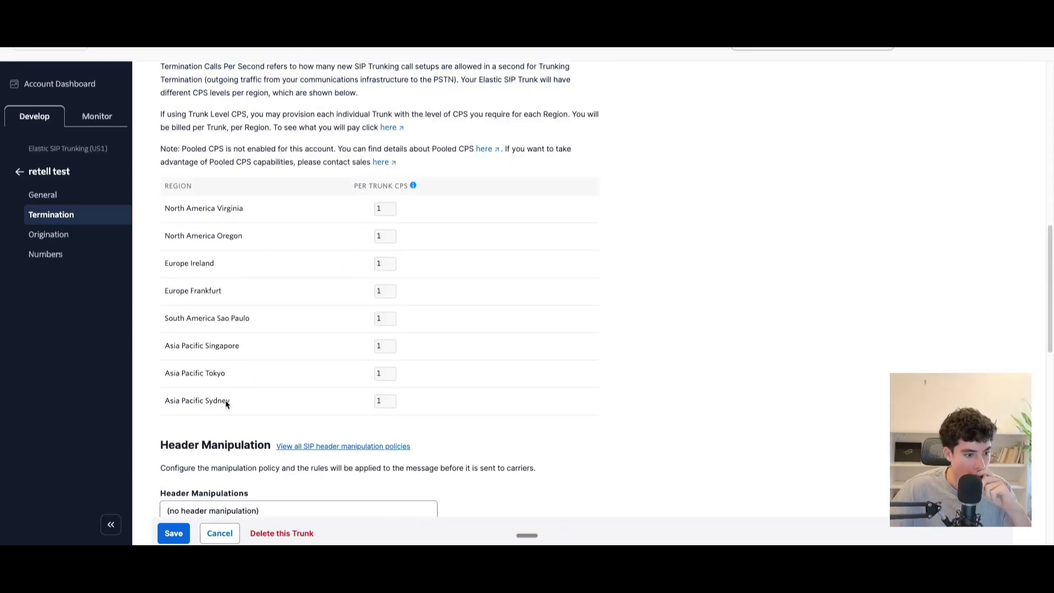
{"action": "scroll", "coordinate": [227, 404], "scroll_direction": "down", "scroll_amount": 8}
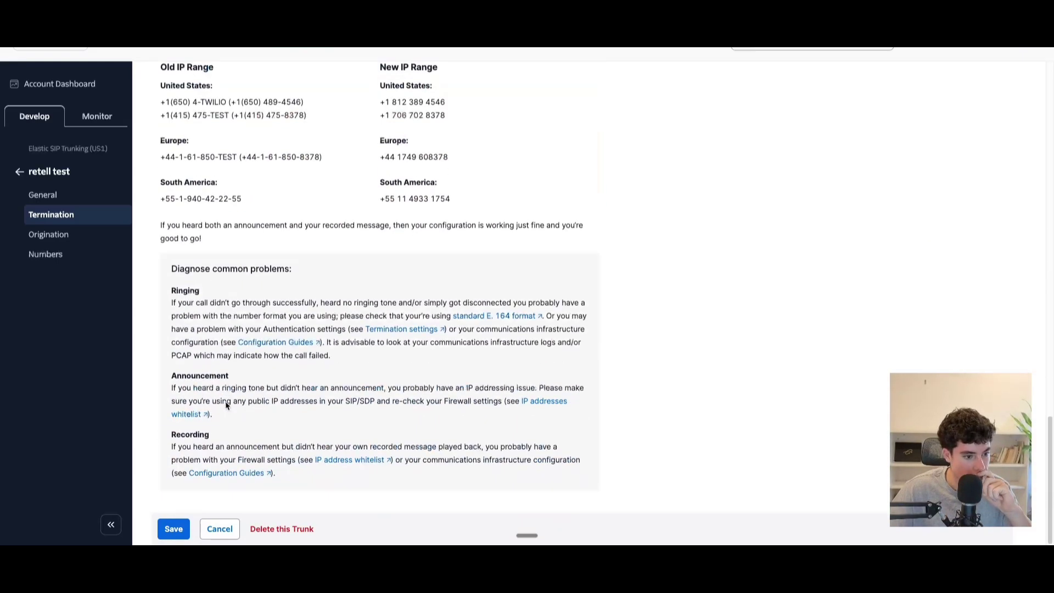
{"action": "left_click", "coordinate": [179, 522]}
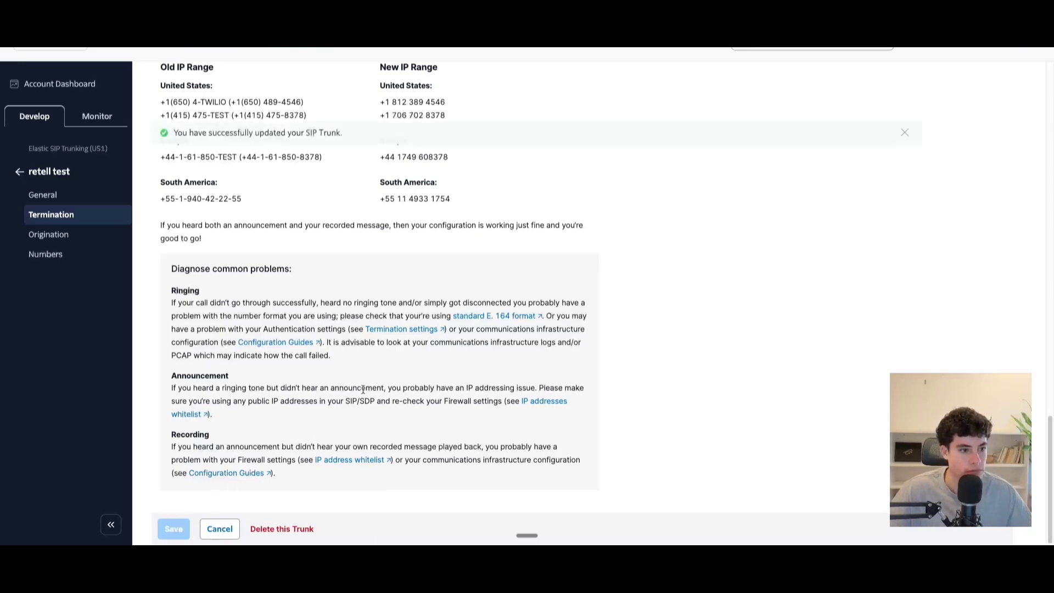
{"action": "scroll", "coordinate": [345, 425], "scroll_direction": "up", "scroll_amount": 20}
{"action": "left_click", "coordinate": [52, 234]}
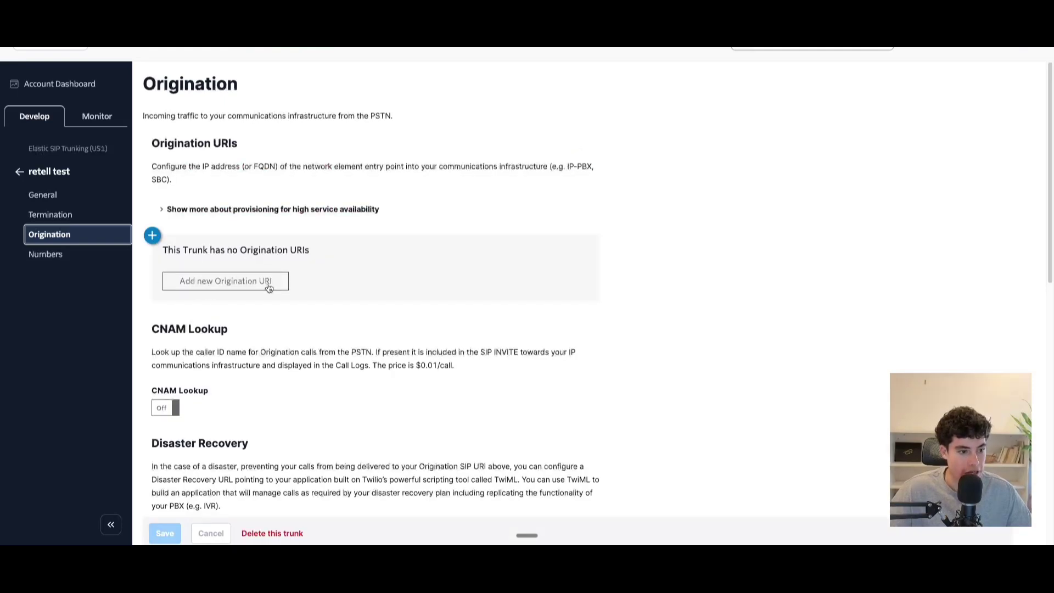
Copy the origination address sip:sip.retellai.com from the Retell setup docs.
{"action": "left_click", "coordinate": [266, 285]}
{"action": "key", "text": "ctrl+Tab"}
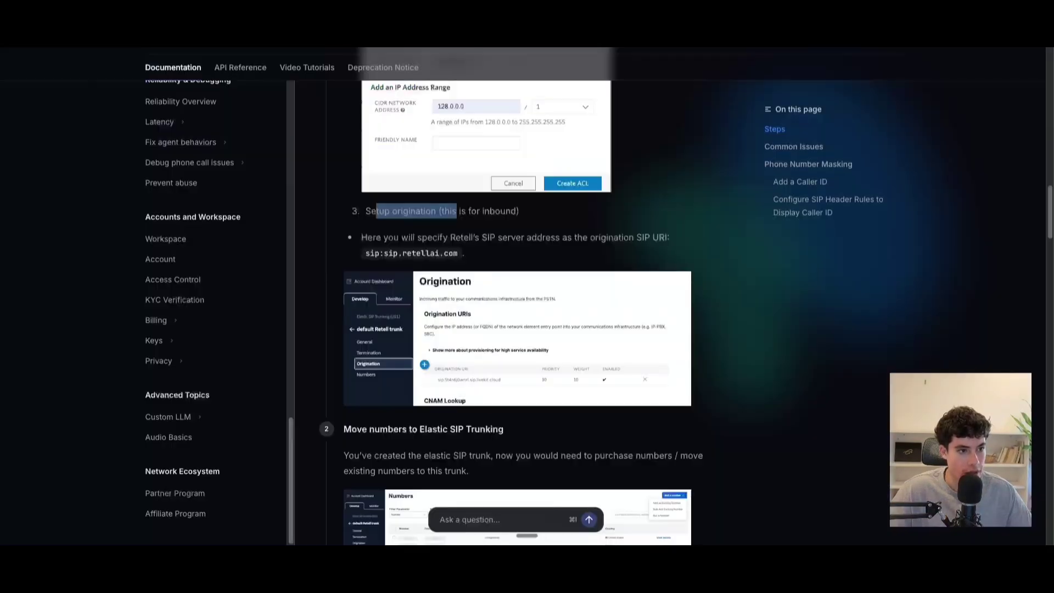
{"action": "scroll", "coordinate": [549, 186], "scroll_direction": "down", "scroll_amount": 3}
{"action": "scroll", "coordinate": [549, 193], "scroll_direction": "up", "scroll_amount": 6}
{"action": "scroll", "coordinate": [526, 249], "scroll_direction": "down", "scroll_amount": 3}
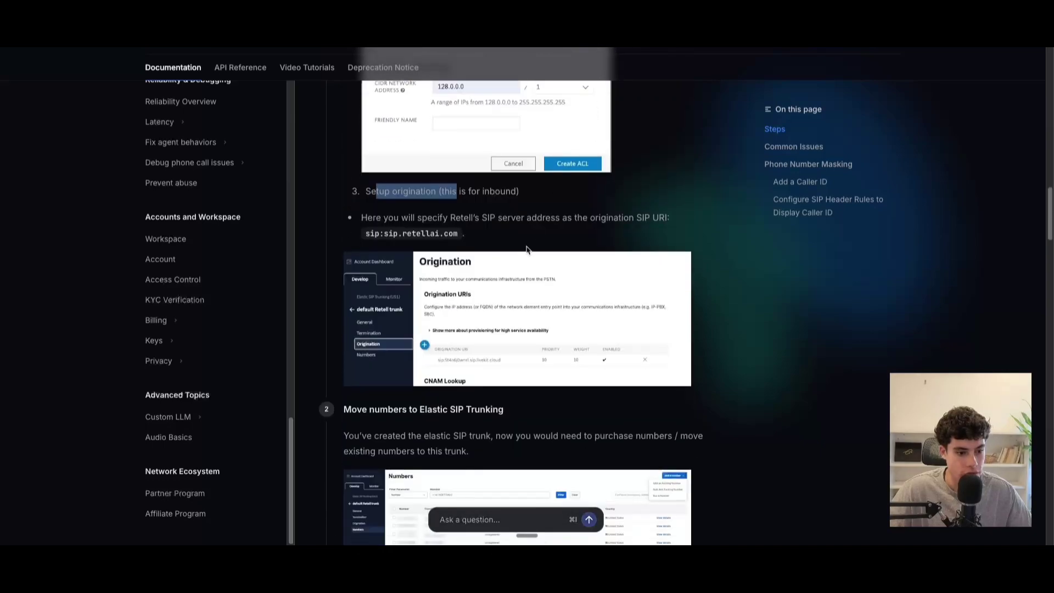
{"action": "left_click", "coordinate": [378, 233]}
{"action": "left_click_drag", "start_coordinate": [365, 234], "coordinate": [460, 241]}
{"action": "key", "text": "ctrl+c"}
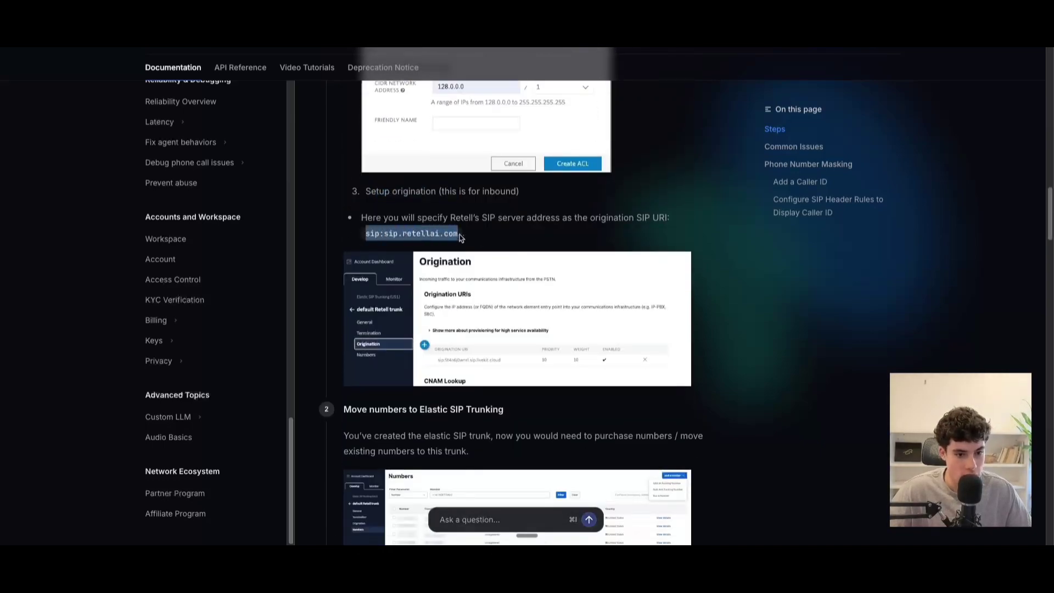
{"action": "scroll", "coordinate": [460, 239], "scroll_direction": "down", "scroll_amount": 1}
{"action": "scroll", "coordinate": [460, 242], "scroll_direction": "up", "scroll_amount": 5}
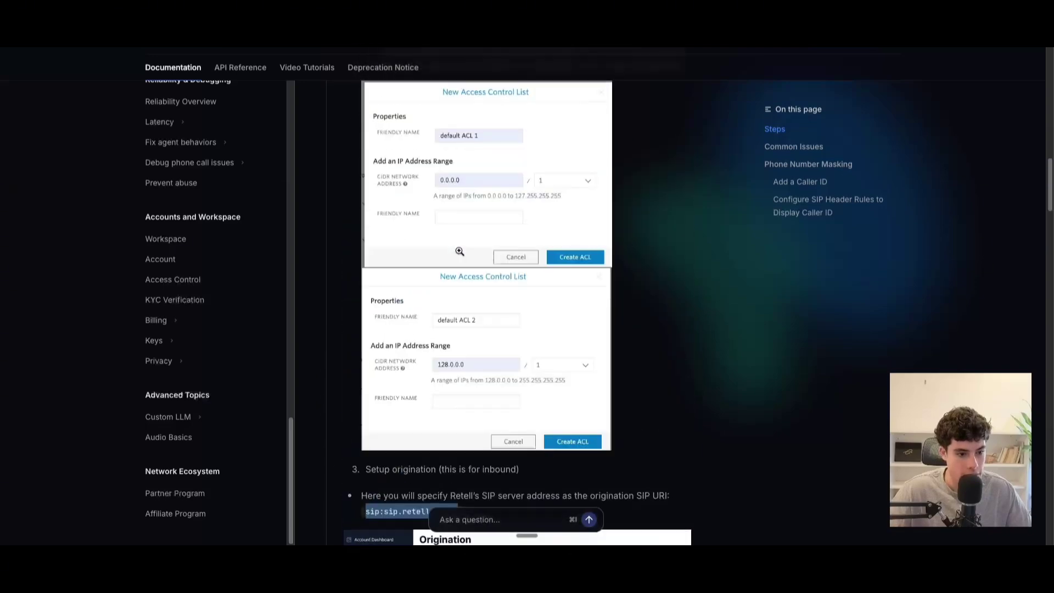
{"action": "scroll", "coordinate": [460, 250], "scroll_direction": "down", "scroll_amount": 8}
Add sip:sip.retellai.com as the trunk's Origination SIP URI.
{"action": "key", "text": "alt+Tab"}
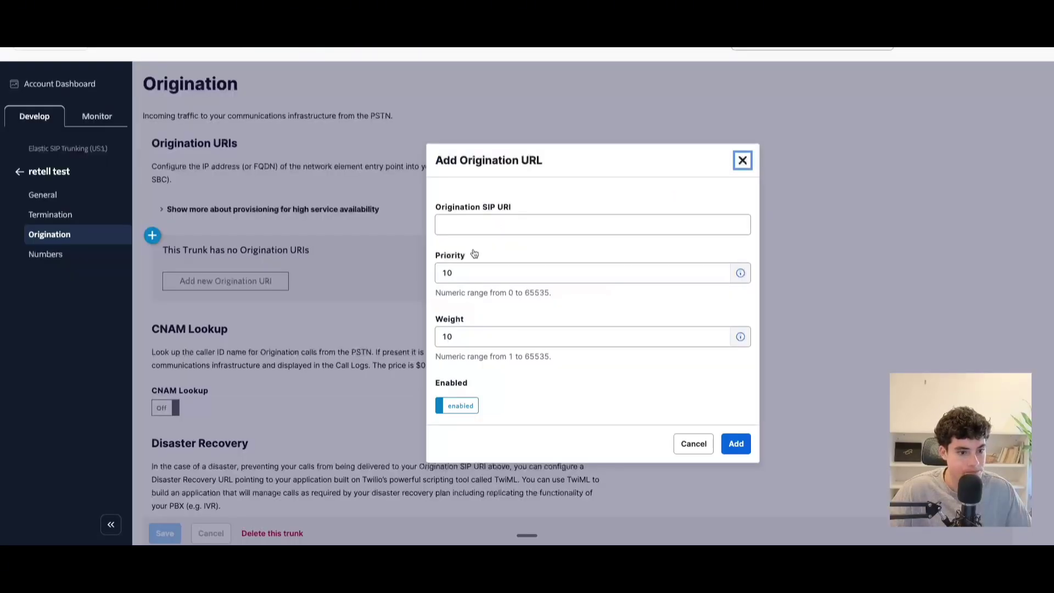
{"action": "left_click", "coordinate": [461, 224]}
{"action": "key", "text": "ctrl+v"}
{"action": "key", "text": "alt+Tab"}
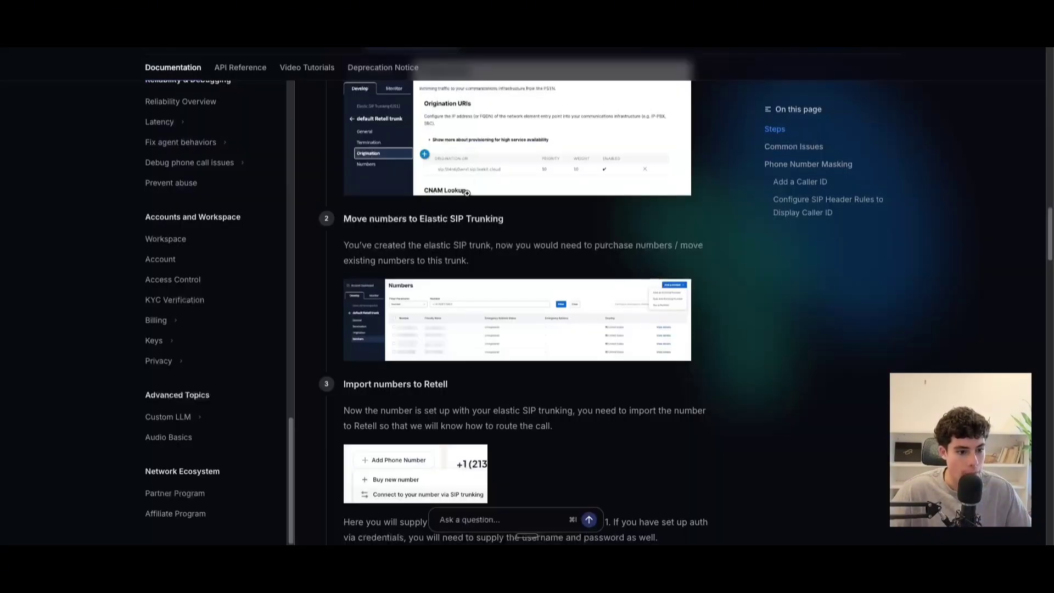
{"action": "scroll", "coordinate": [467, 191], "scroll_direction": "up", "scroll_amount": 4}
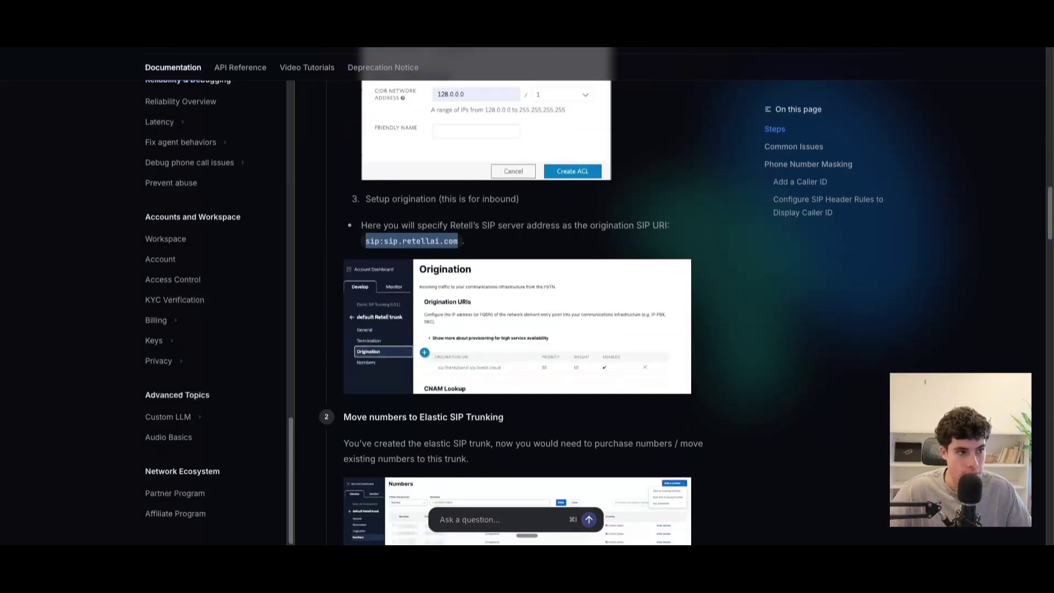
{"action": "key", "text": "alt+Tab"}
{"action": "left_click", "coordinate": [735, 442]}
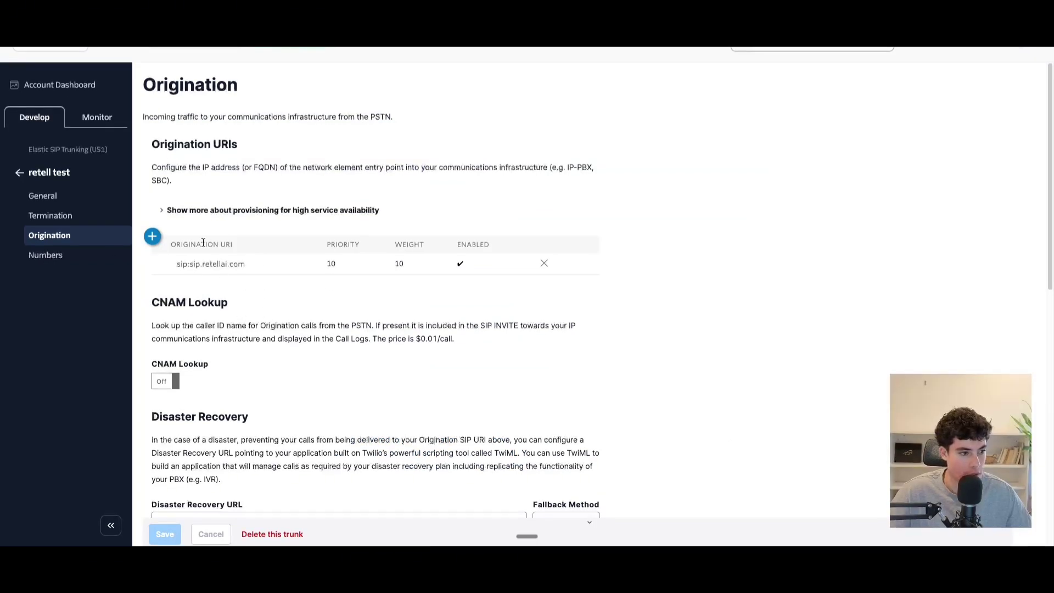
Go to the trunk's Numbers page, checking the Retell docs for the next step.
{"action": "left_click", "coordinate": [58, 256]}
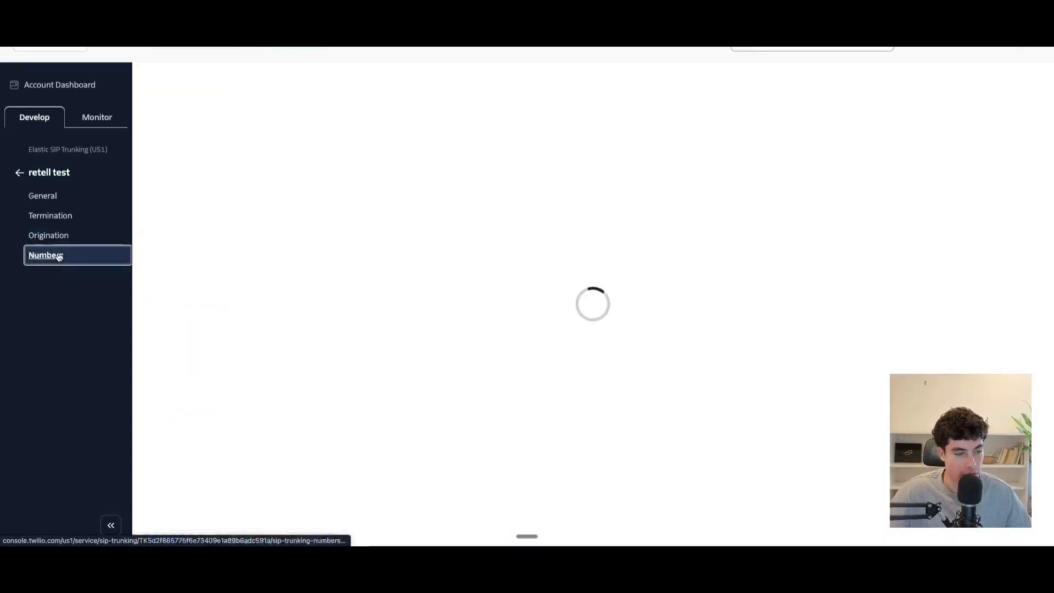
{"action": "key", "text": "alt+Tab"}
{"action": "scroll", "coordinate": [651, 289], "scroll_direction": "down", "scroll_amount": 1}
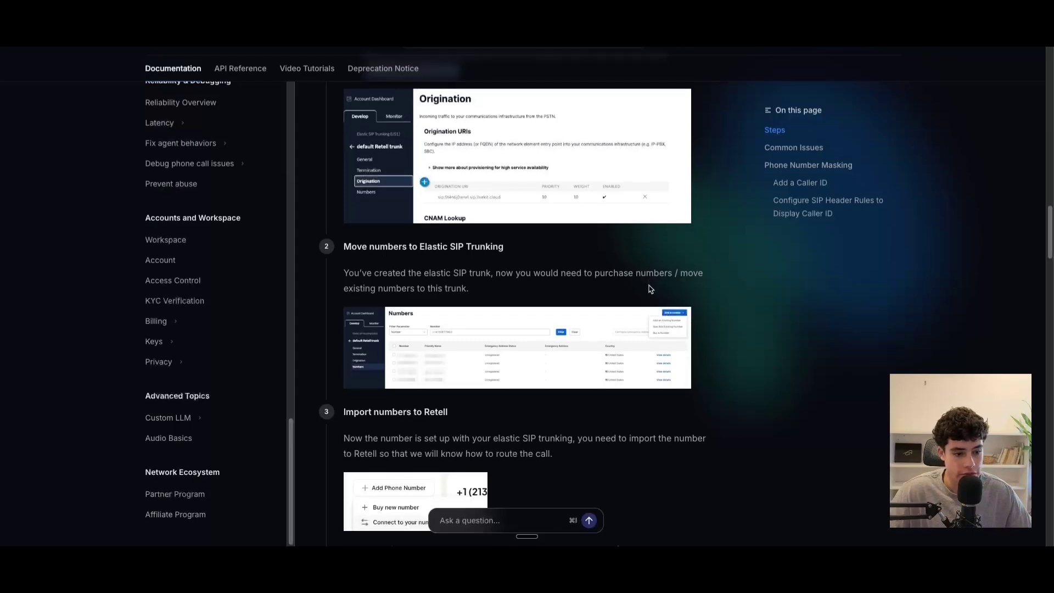
{"action": "scroll", "coordinate": [650, 290], "scroll_direction": "down", "scroll_amount": 3}
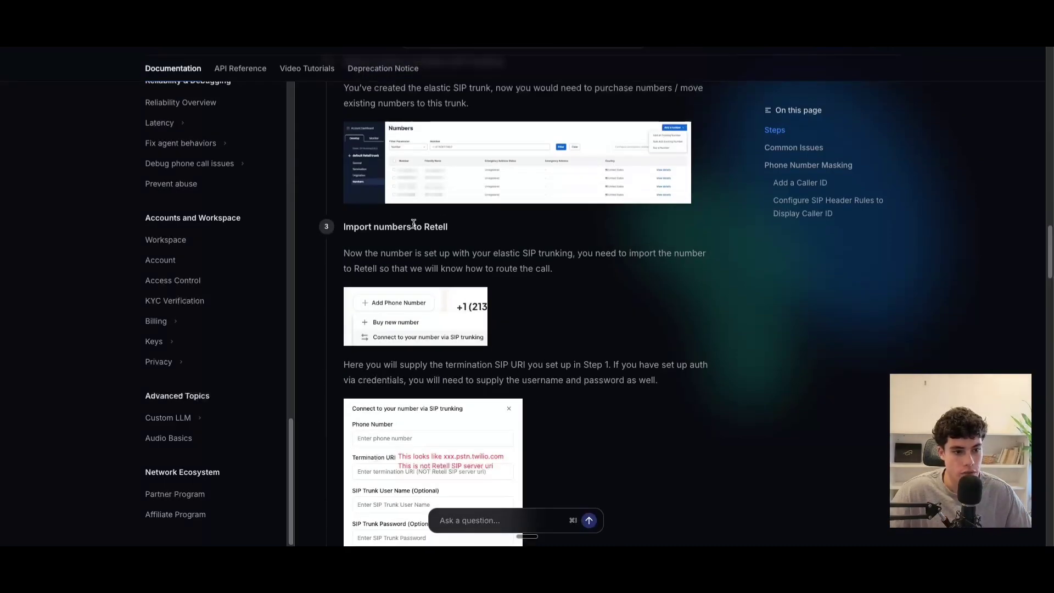
{"action": "key", "text": "alt+Tab"}
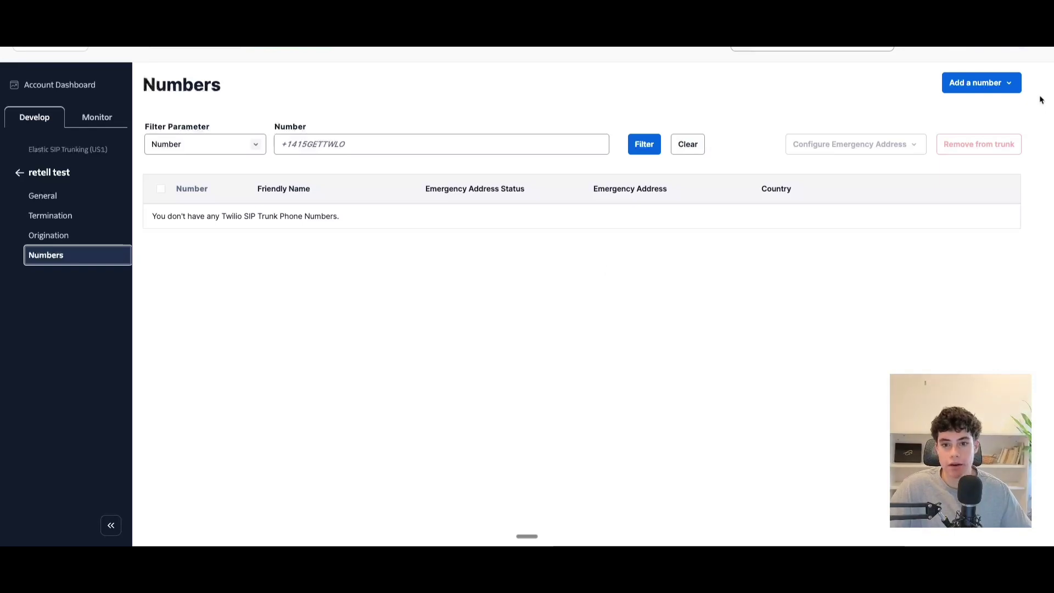
Look at buying a new number, then close the search without purchasing.
{"action": "left_click", "coordinate": [945, 85]}
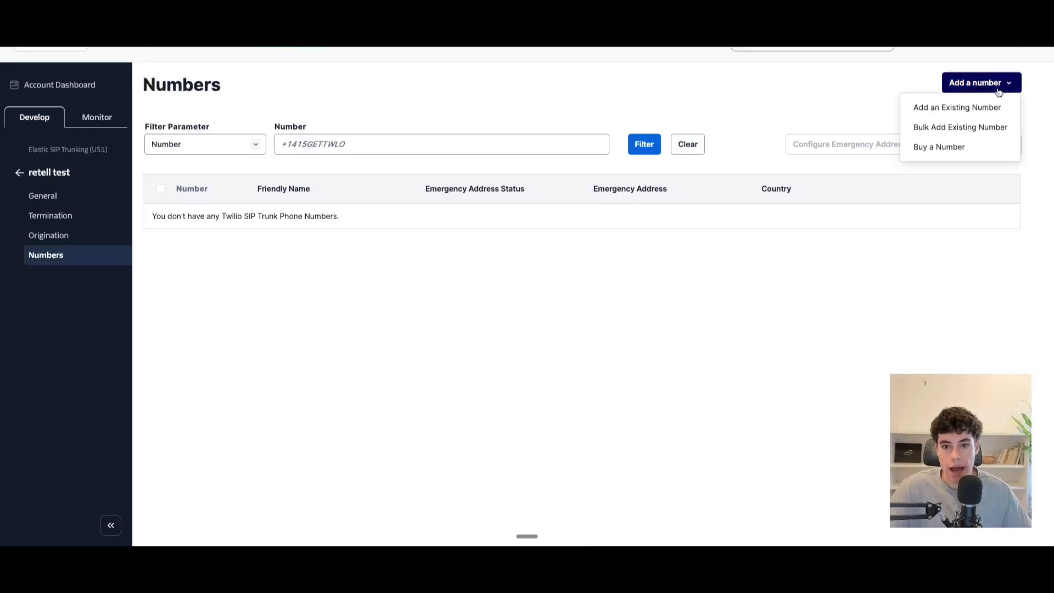
{"action": "left_click", "coordinate": [939, 148]}
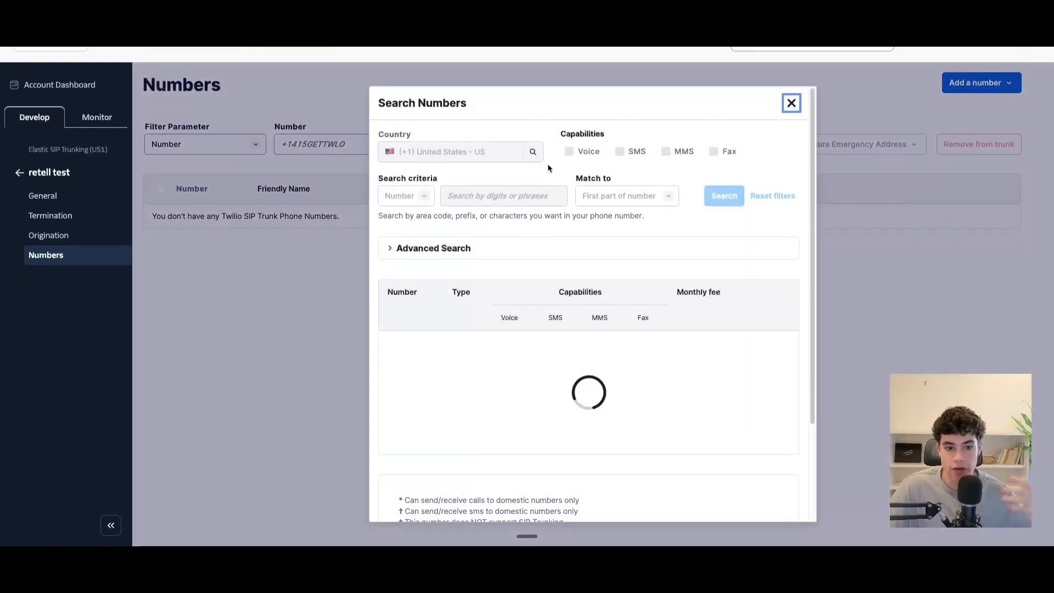
{"action": "scroll", "coordinate": [512, 475], "scroll_direction": "down", "scroll_amount": 1}
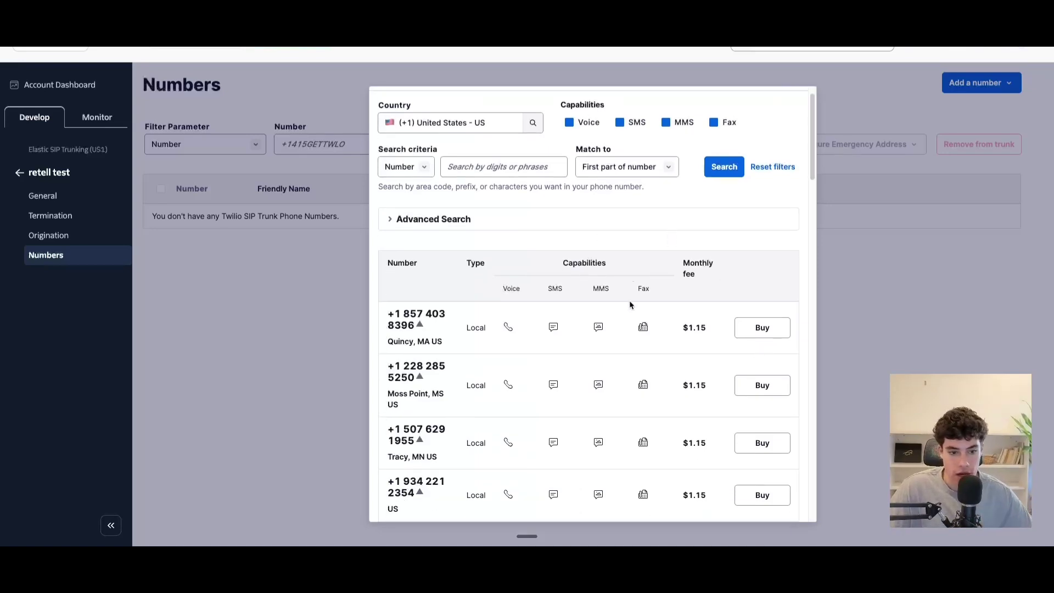
{"action": "scroll", "coordinate": [576, 329], "scroll_direction": "up", "scroll_amount": 1}
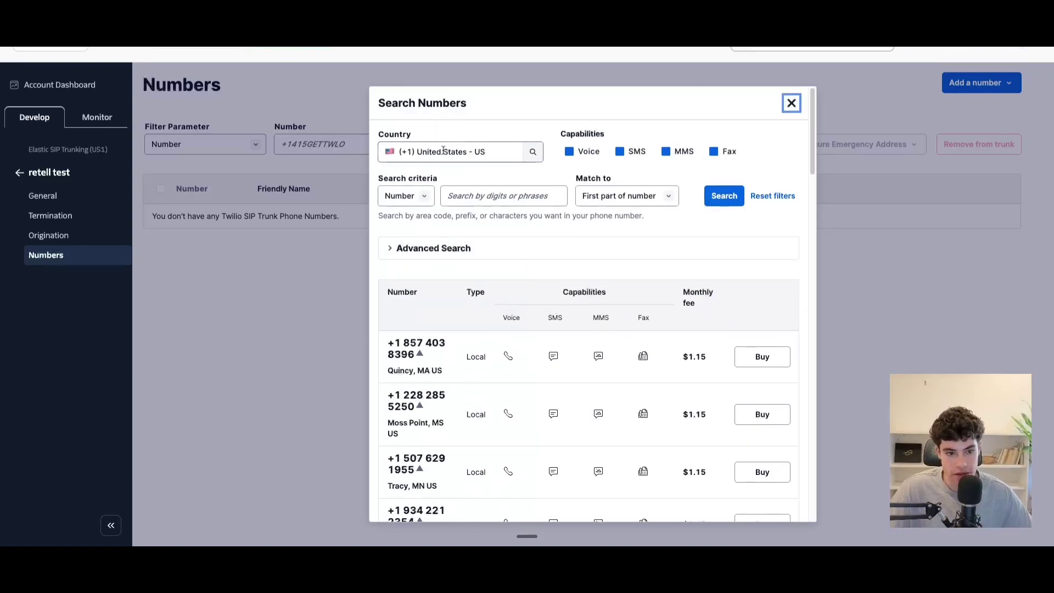
{"action": "left_click", "coordinate": [973, 88]}
Attach the account's existing United States number to the retell test trunk.
{"action": "left_click", "coordinate": [973, 88]}
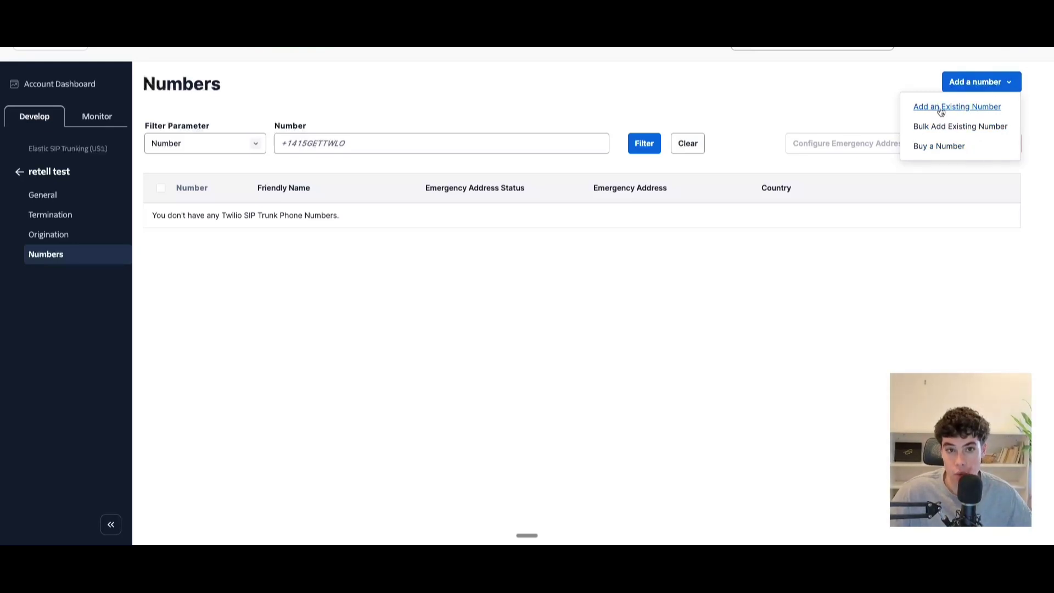
{"action": "left_click", "coordinate": [940, 112]}
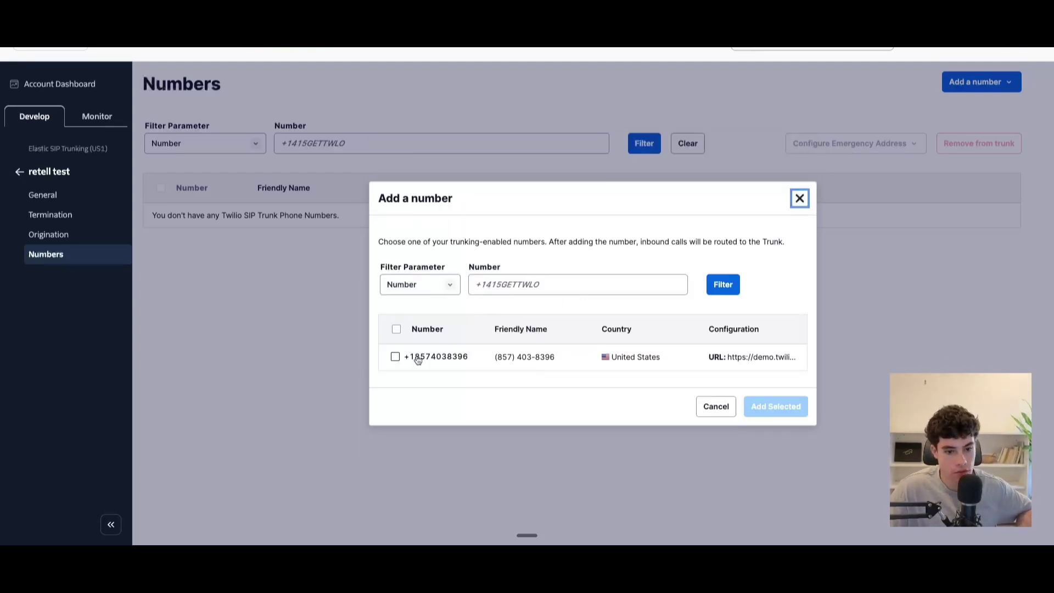
{"action": "left_click", "coordinate": [395, 357]}
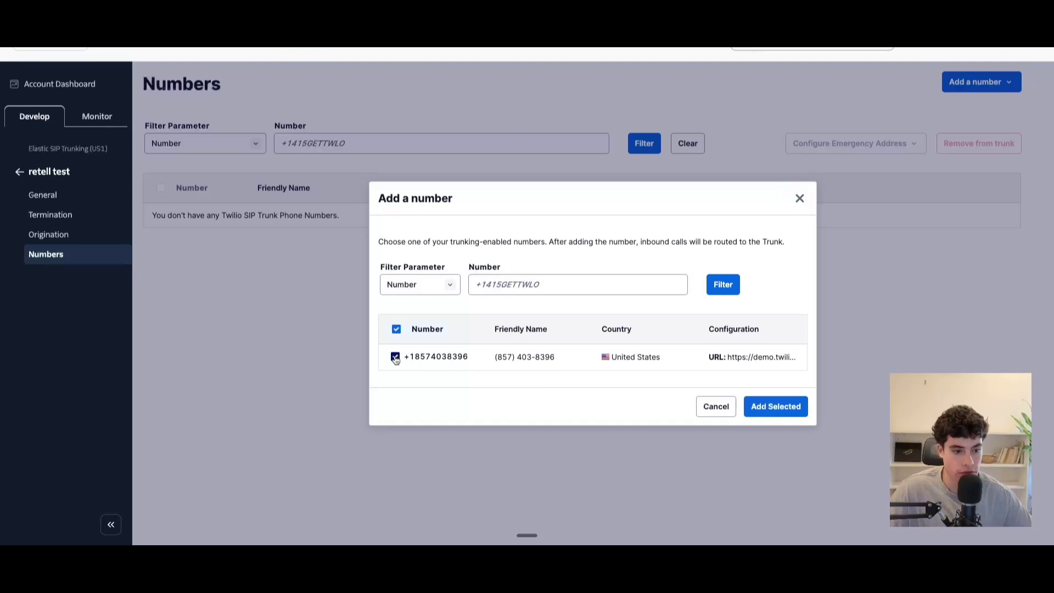
{"action": "left_click", "coordinate": [783, 407]}
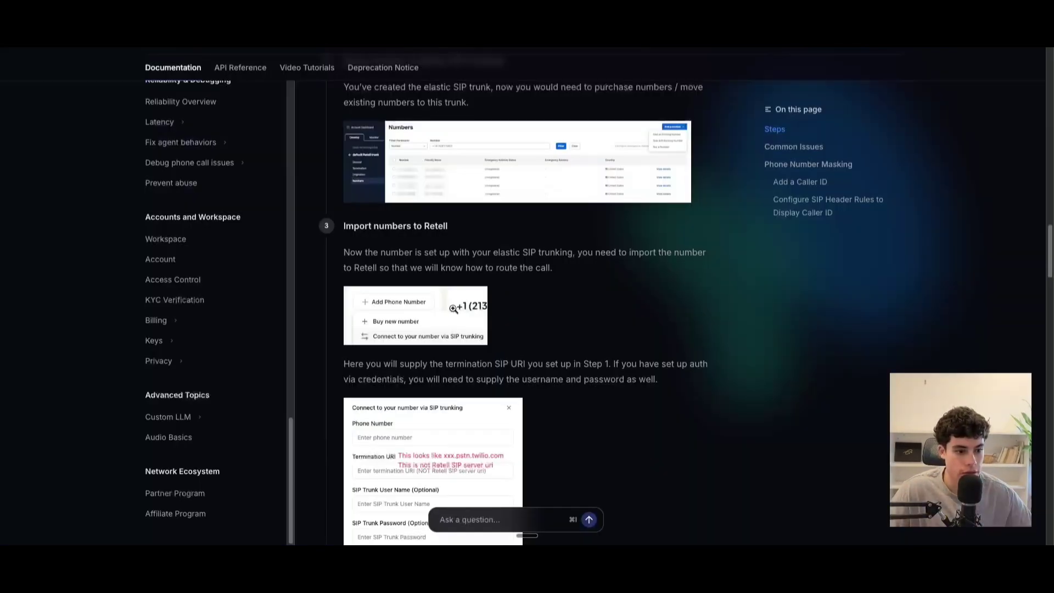
Start connecting an existing number via SIP trunking and paste in the Twilio trunk's phone number.
{"action": "scroll", "coordinate": [417, 264], "scroll_direction": "down", "scroll_amount": 1}
{"action": "scroll", "coordinate": [403, 248], "scroll_direction": "up", "scroll_amount": 1}
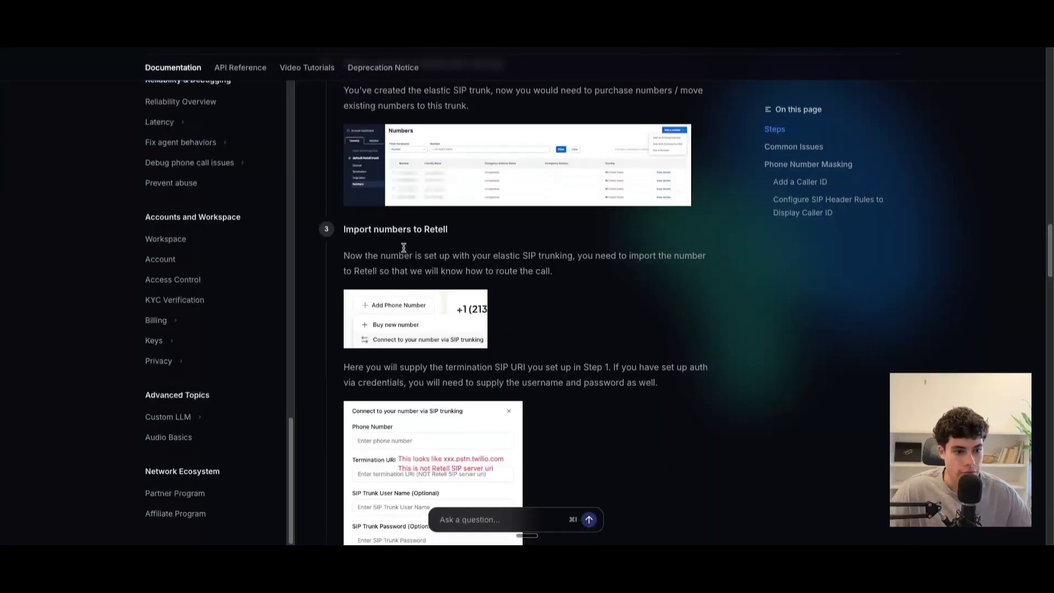
{"action": "scroll", "coordinate": [403, 241], "scroll_direction": "up", "scroll_amount": 1}
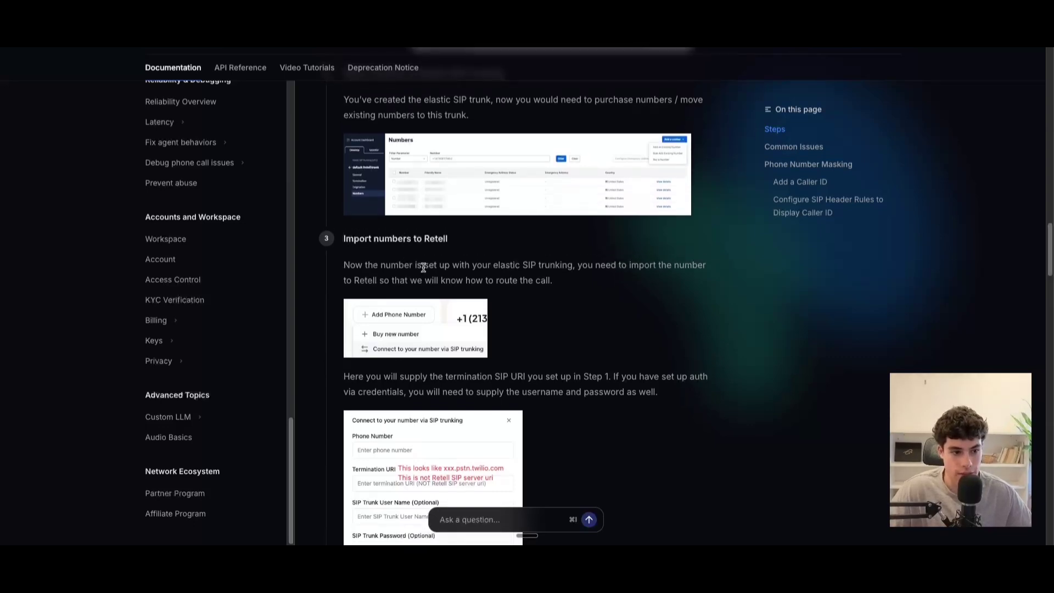
{"action": "scroll", "coordinate": [407, 263], "scroll_direction": "down", "scroll_amount": 3}
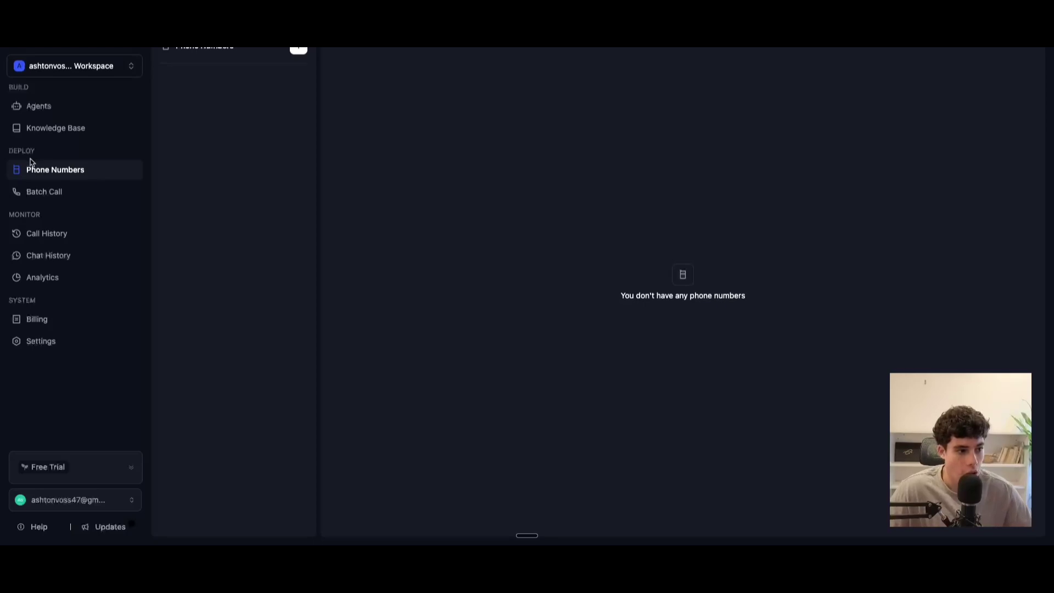
{"action": "left_click", "coordinate": [298, 49]}
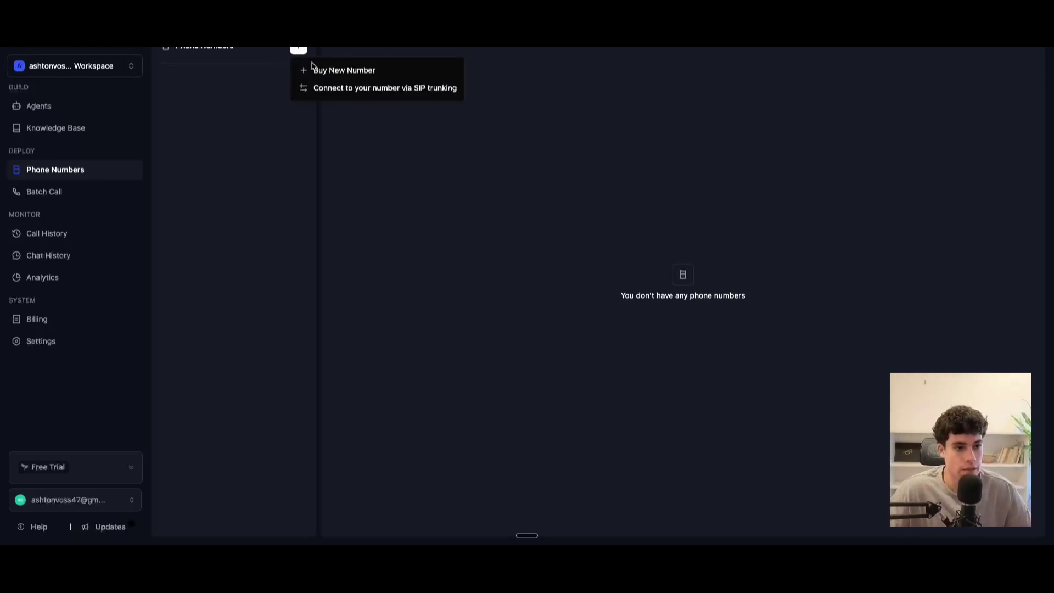
{"action": "left_click", "coordinate": [349, 89]}
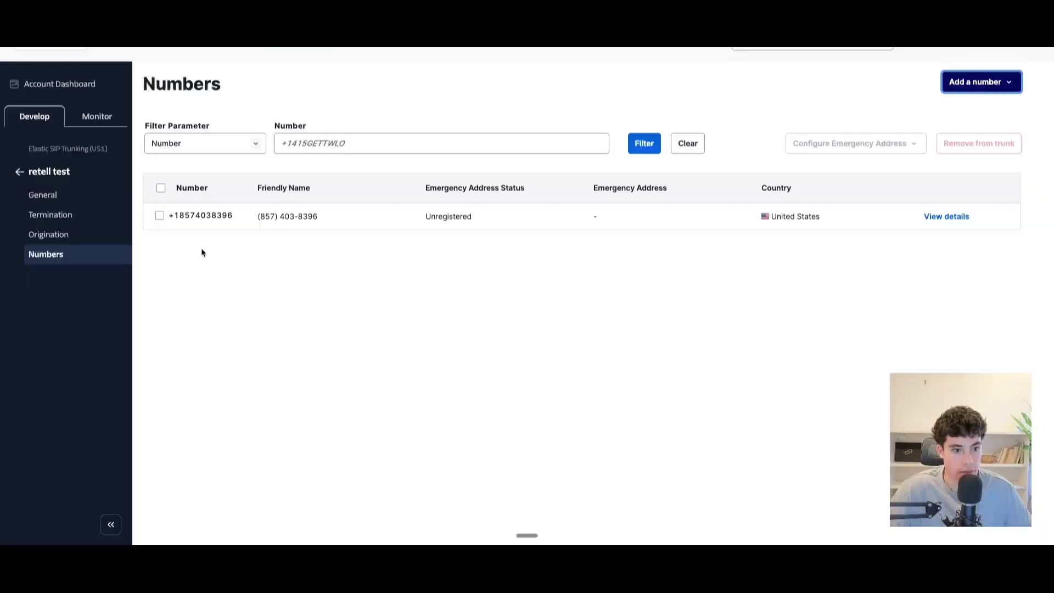
{"action": "mouse_move", "coordinate": [167, 214]}
{"action": "left_mouse_down"}
{"action": "mouse_move", "coordinate": [212, 214]}
{"action": "mouse_move", "coordinate": [219, 245]}
{"action": "mouse_move", "coordinate": [168, 215]}
{"action": "left_mouse_up"}
{"action": "key", "text": "ctrl+c"}
{"action": "left_click", "coordinate": [228, 249]}
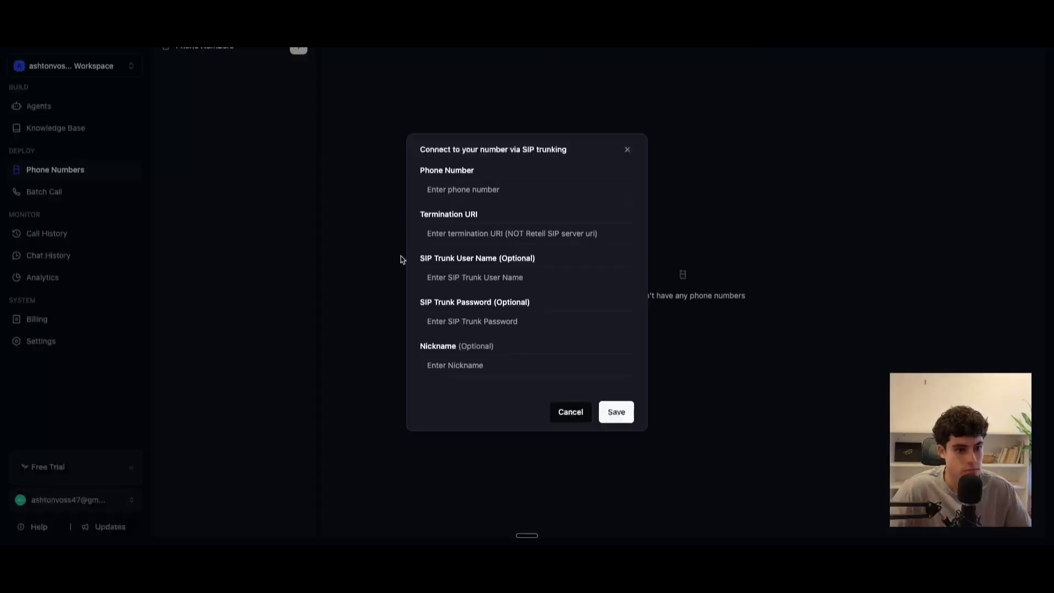
{"action": "left_click", "coordinate": [455, 190]}
{"action": "key", "text": "ctrl+v"}
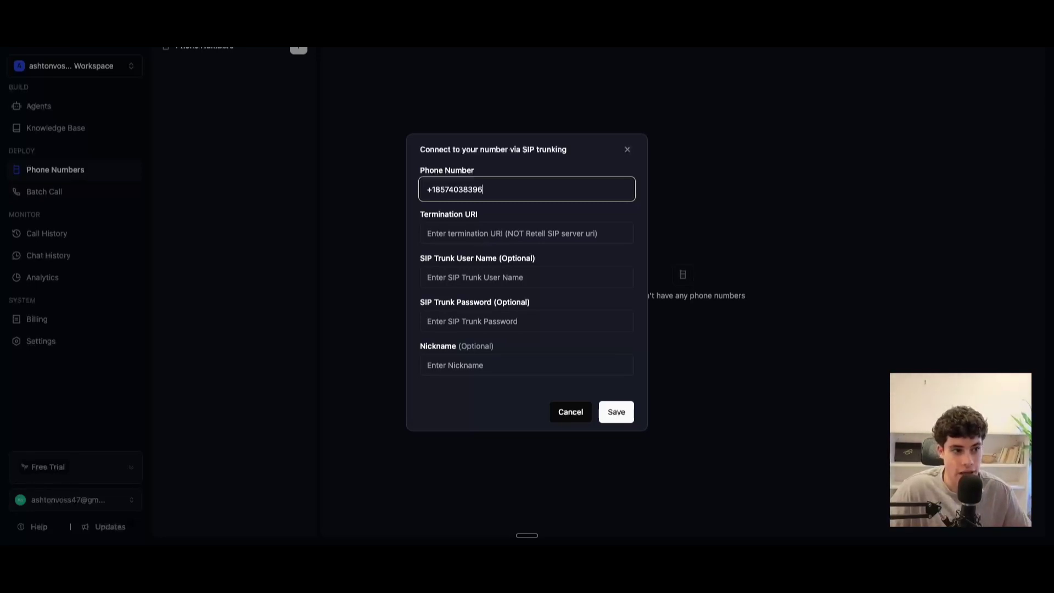
Fill the Termination URI with the trunk's termination name plus .pstn.twilio.com.
{"action": "key", "text": "ctrl+Tab"}
{"action": "scroll", "coordinate": [527, 296], "scroll_direction": "down", "scroll_amount": 4}
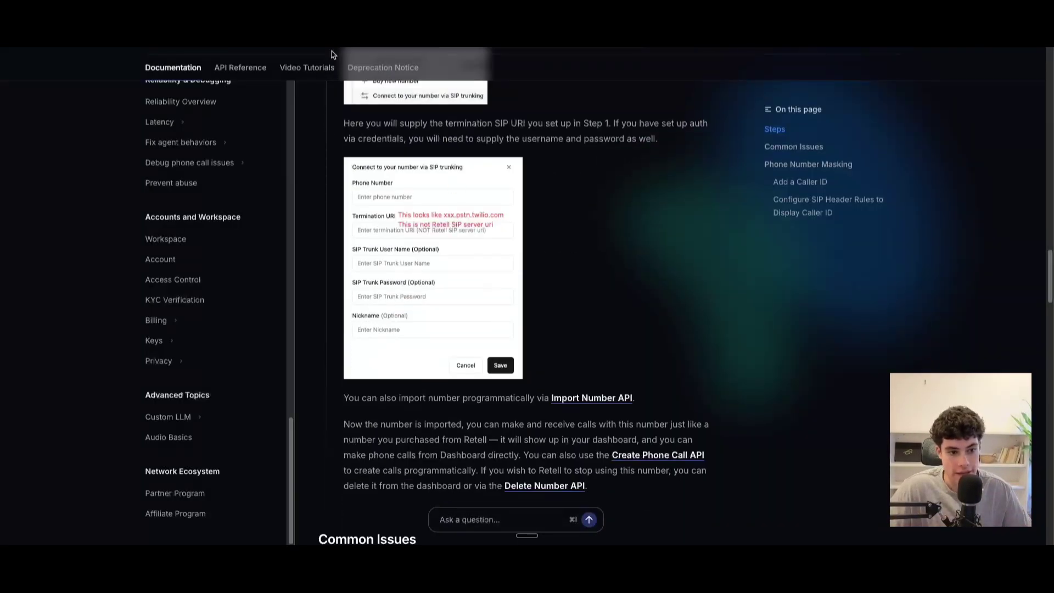
{"action": "key", "text": "ctrl+Tab"}
{"action": "left_click", "coordinate": [55, 215]}
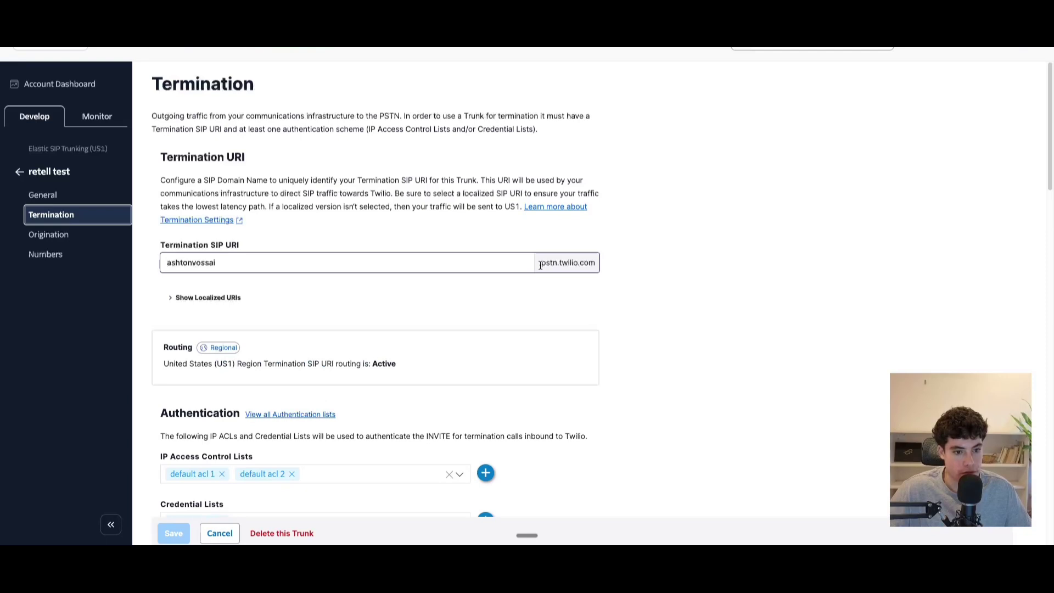
{"action": "left_click_drag", "start_coordinate": [540, 264], "coordinate": [628, 264]}
{"action": "key", "text": "super+c"}
{"action": "key", "text": "super+Tab"}
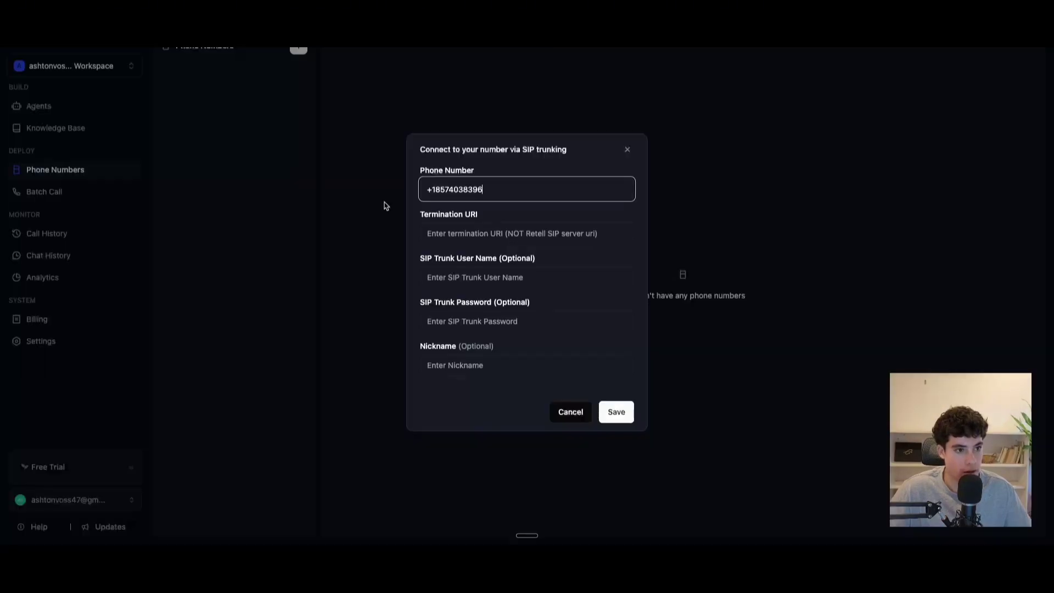
{"action": "left_click", "coordinate": [483, 233]}
{"action": "key", "text": "super+v"}
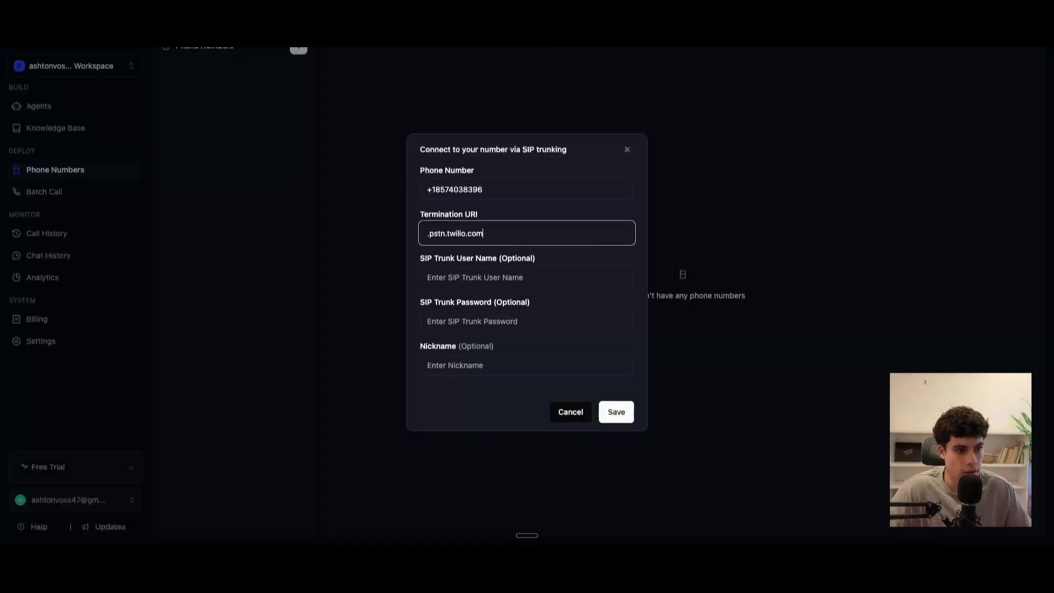
{"action": "key", "text": "super+Tab"}
{"action": "left_click", "coordinate": [278, 262]}
{"action": "key", "text": "super+a"}
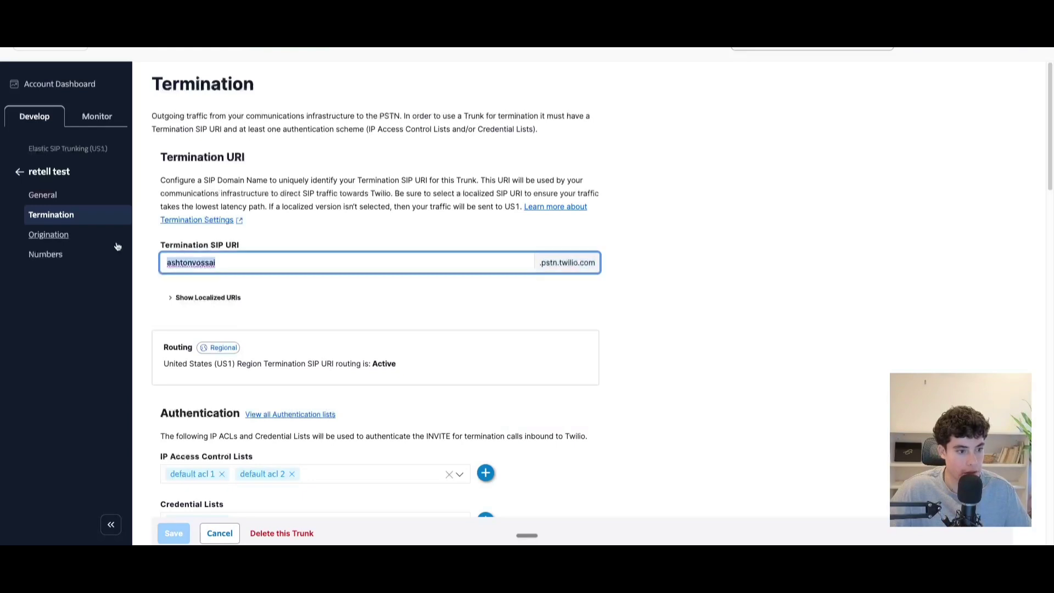
{"action": "key", "text": "super+c"}
{"action": "key", "text": "super+Tab"}
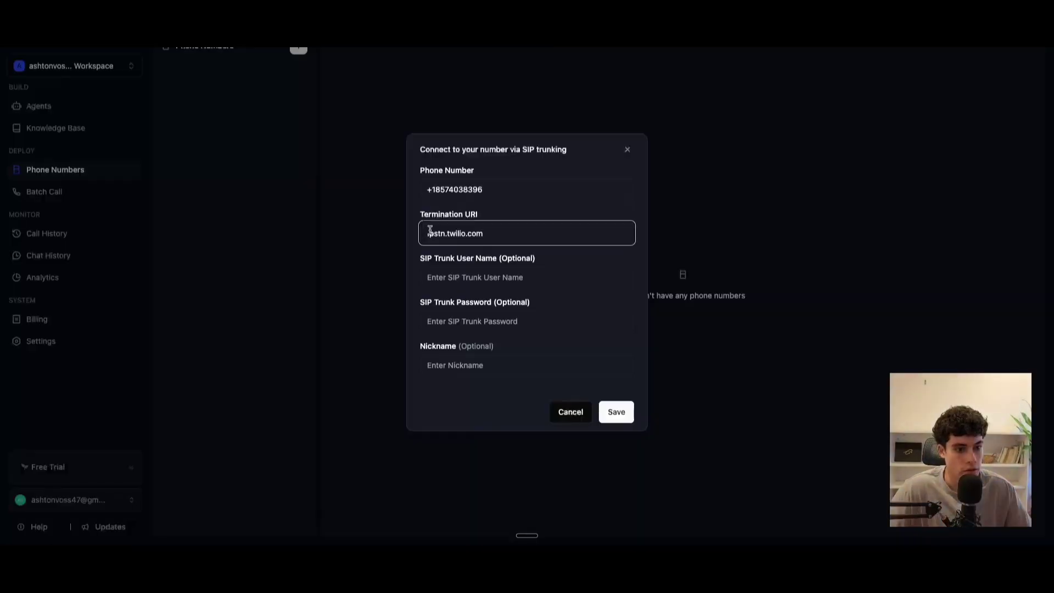
{"action": "key", "text": "super+v"}
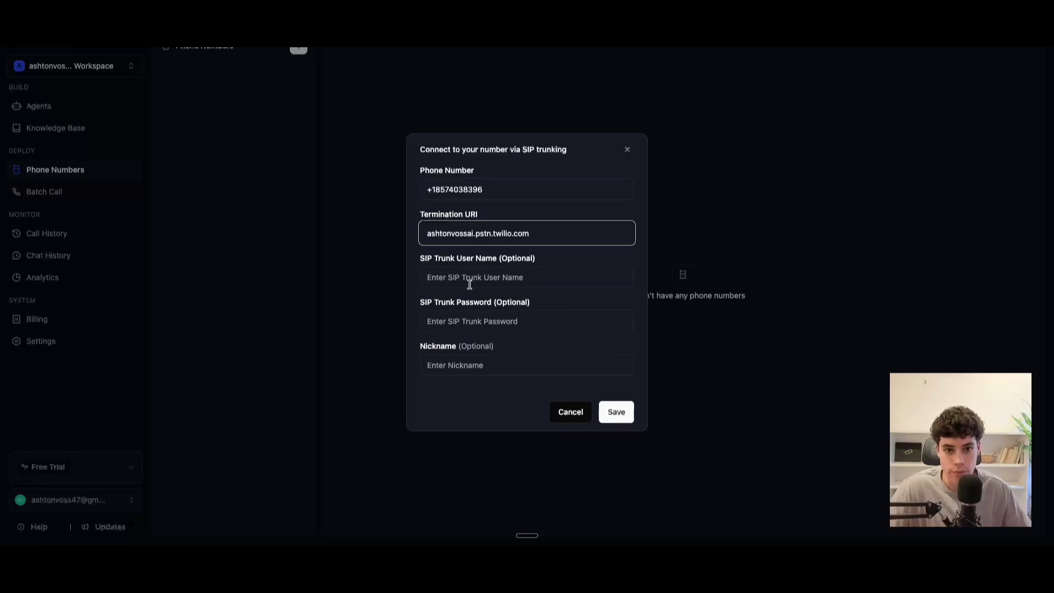
Enter the SIP trunk user name and password, then save the connection.
{"action": "left_click", "coordinate": [470, 281]}
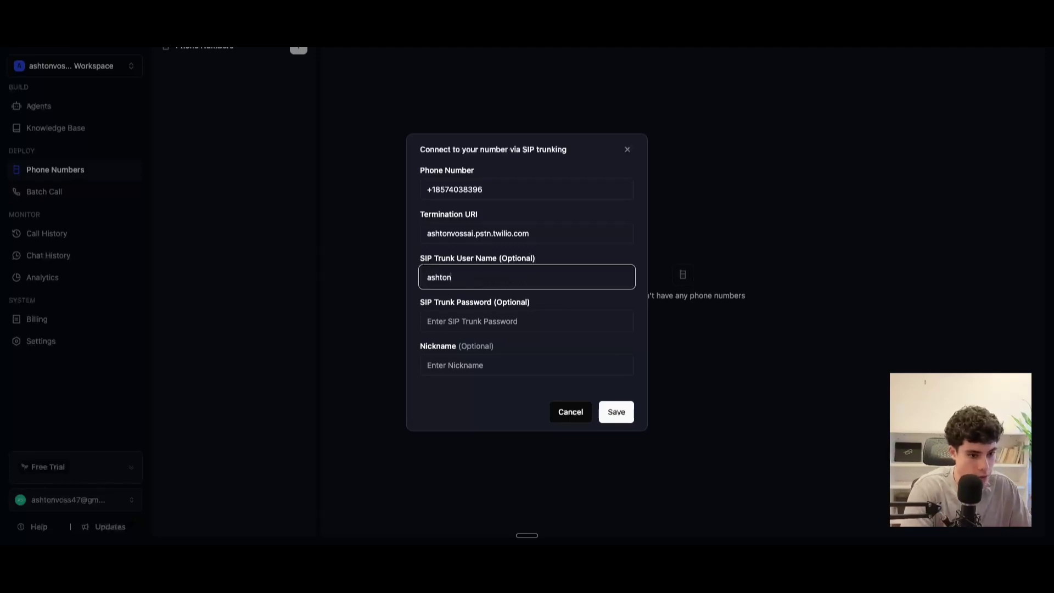
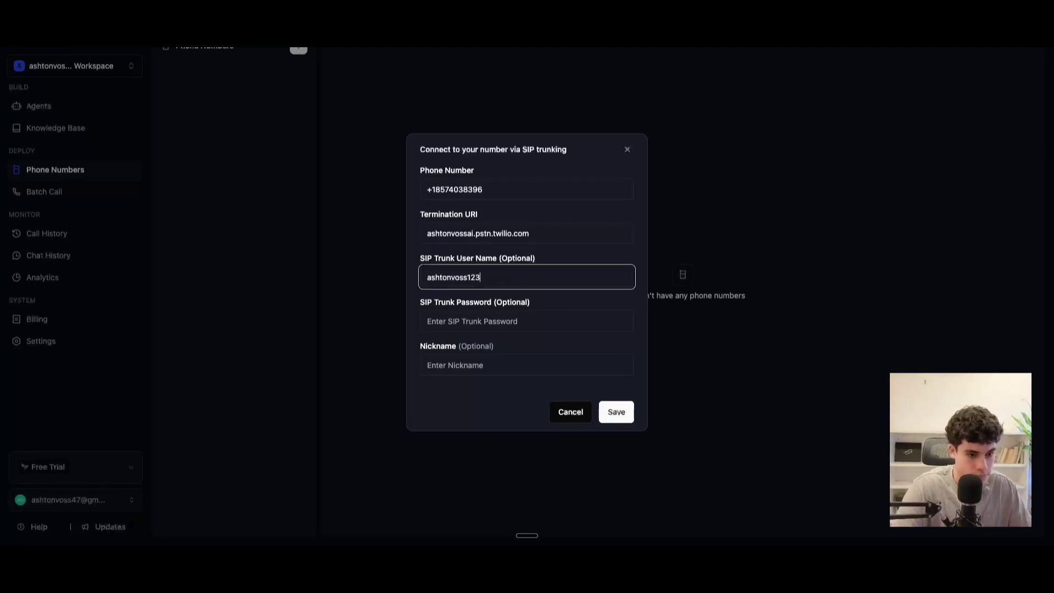
{"action": "left_click", "coordinate": [458, 321]}
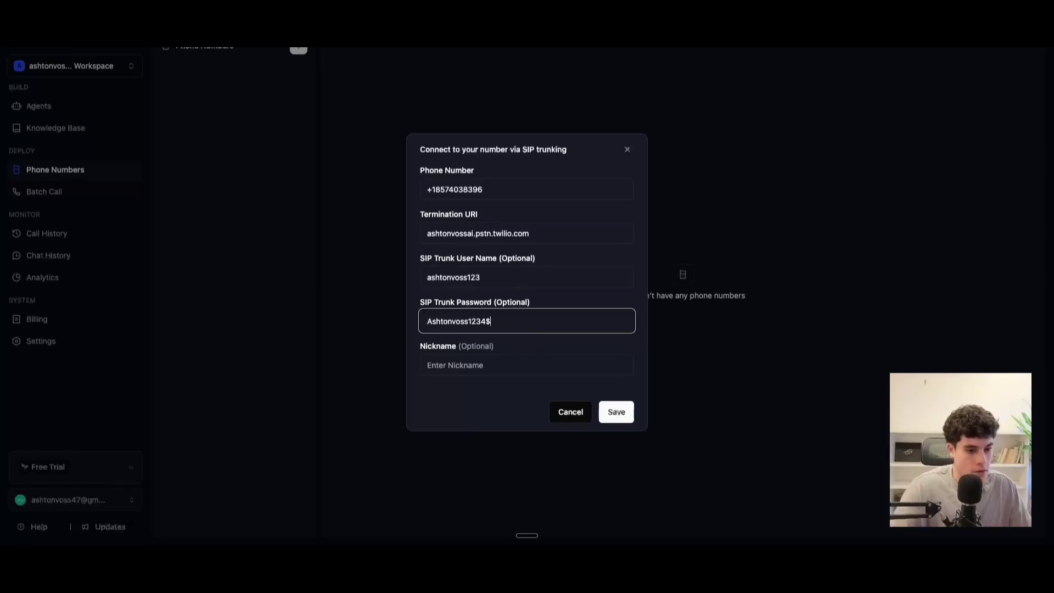
{"action": "left_click", "coordinate": [627, 419]}
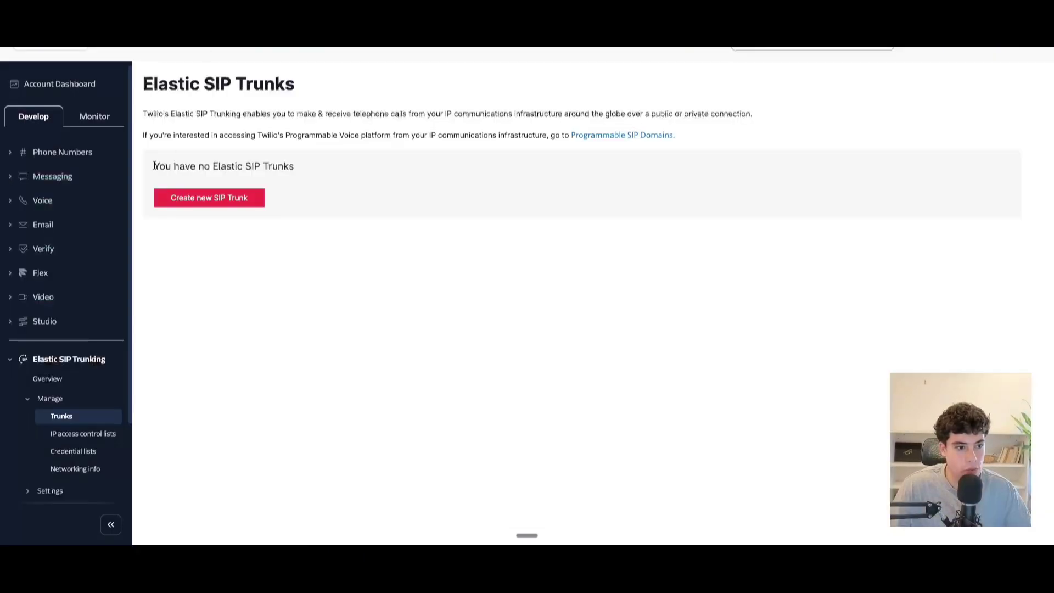
Find Elastic SIP Trunks through console search and create a trunk named 'vapi sip trunk'.
{"action": "left_click", "coordinate": [812, 44]}
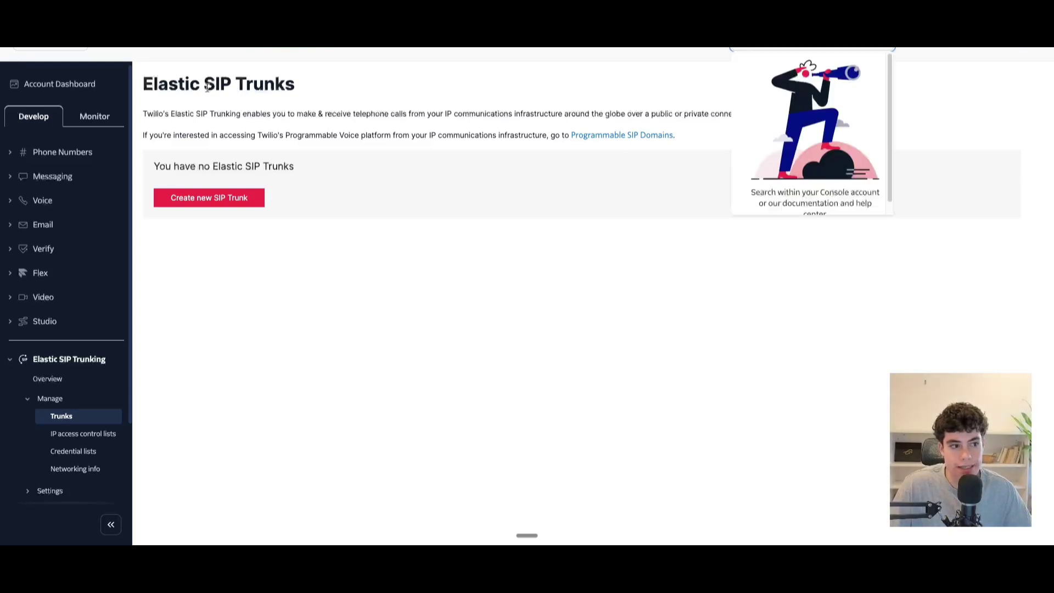
{"action": "left_click_drag", "start_coordinate": [206, 88], "coordinate": [296, 88]}
{"action": "left_click", "coordinate": [431, 366]}
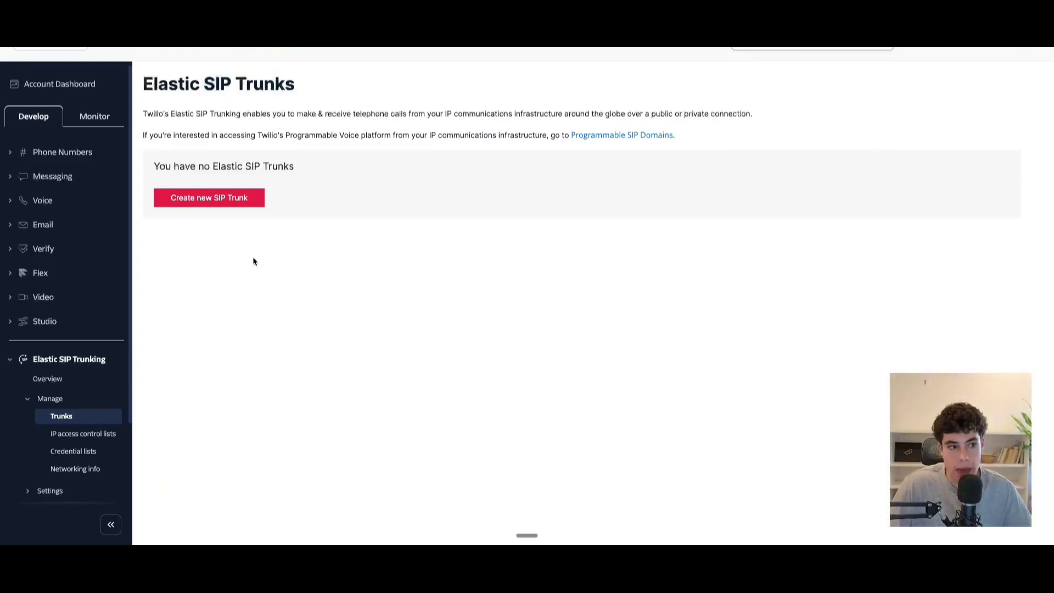
{"action": "left_click", "coordinate": [220, 199]}
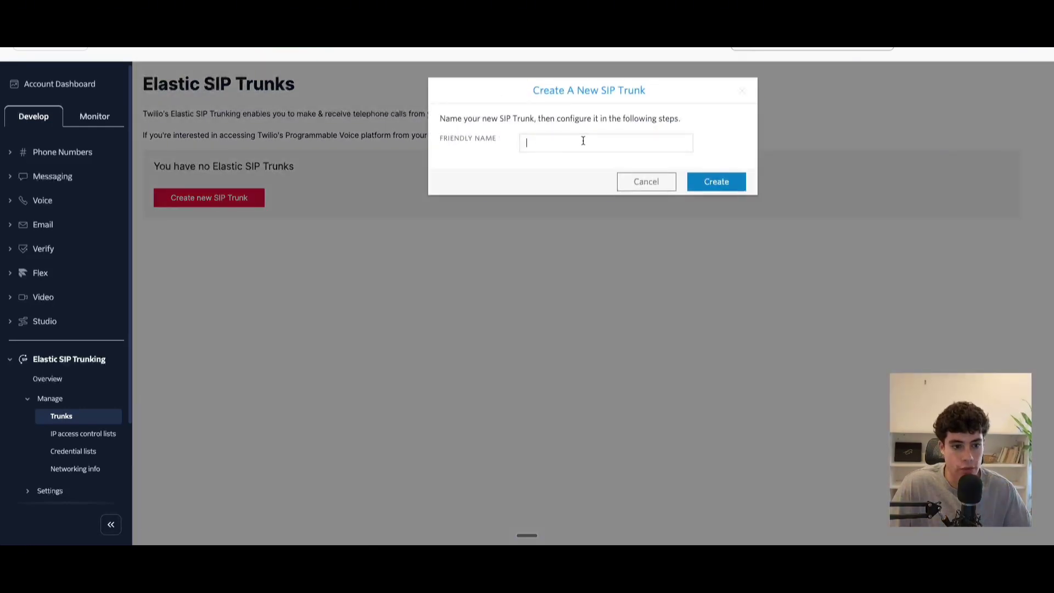
{"action": "left_click", "coordinate": [584, 141]}
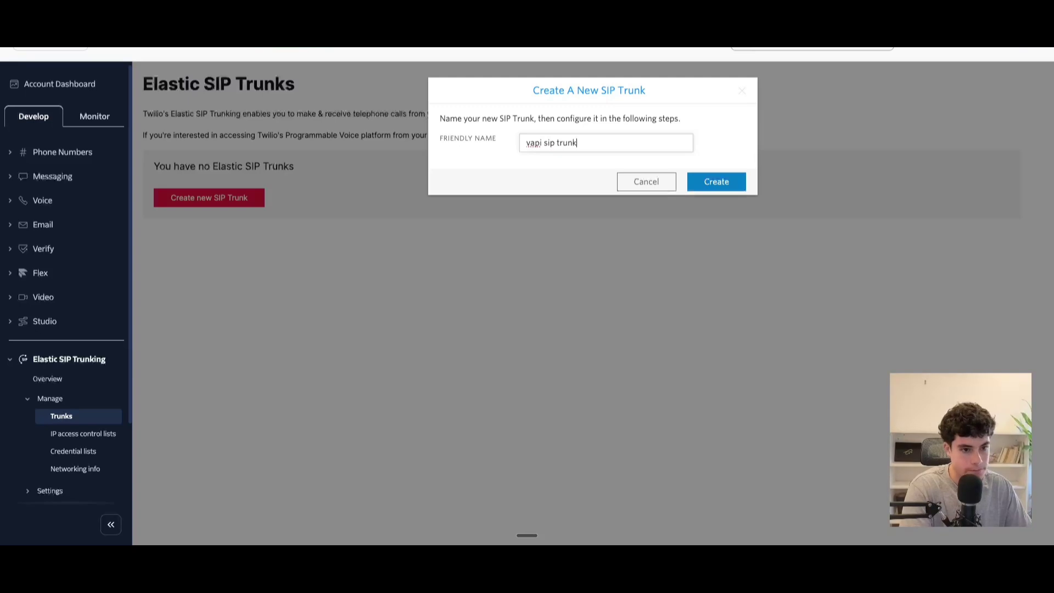
{"action": "left_click", "coordinate": [720, 181]}
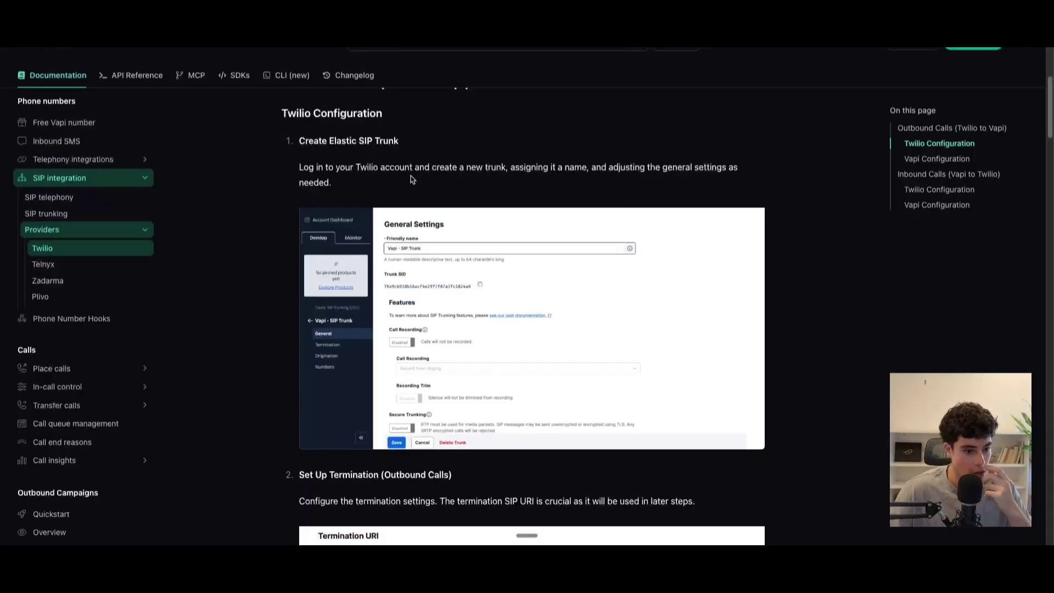
Scroll the Vapi guide to the 'Set Up Termination (Outbound Calls)' step.
{"action": "scroll", "coordinate": [396, 180], "scroll_direction": "down", "scroll_amount": 6}
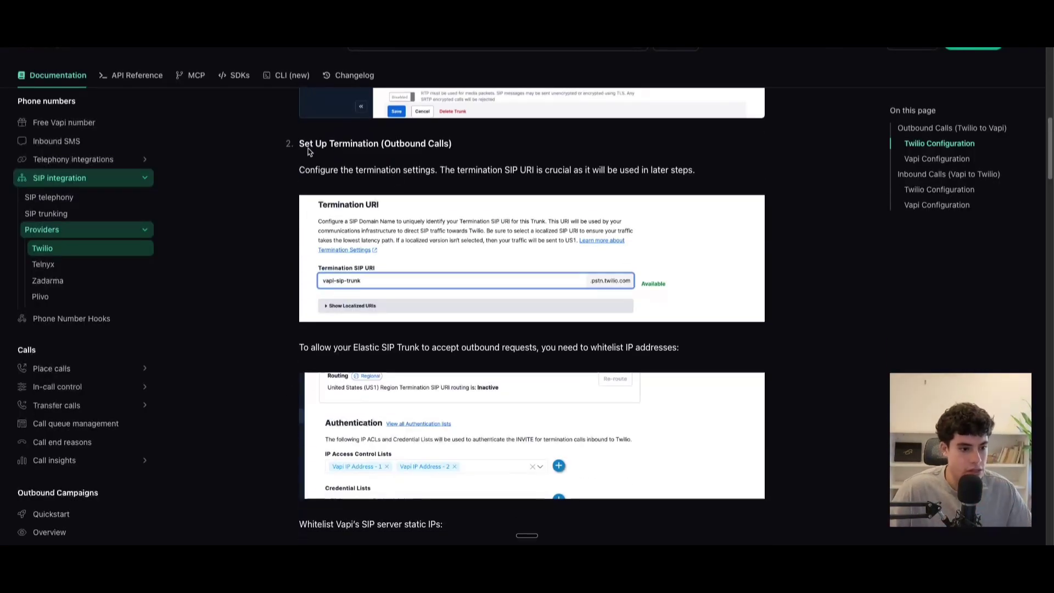
{"action": "left_click_drag", "start_coordinate": [311, 146], "coordinate": [459, 149]}
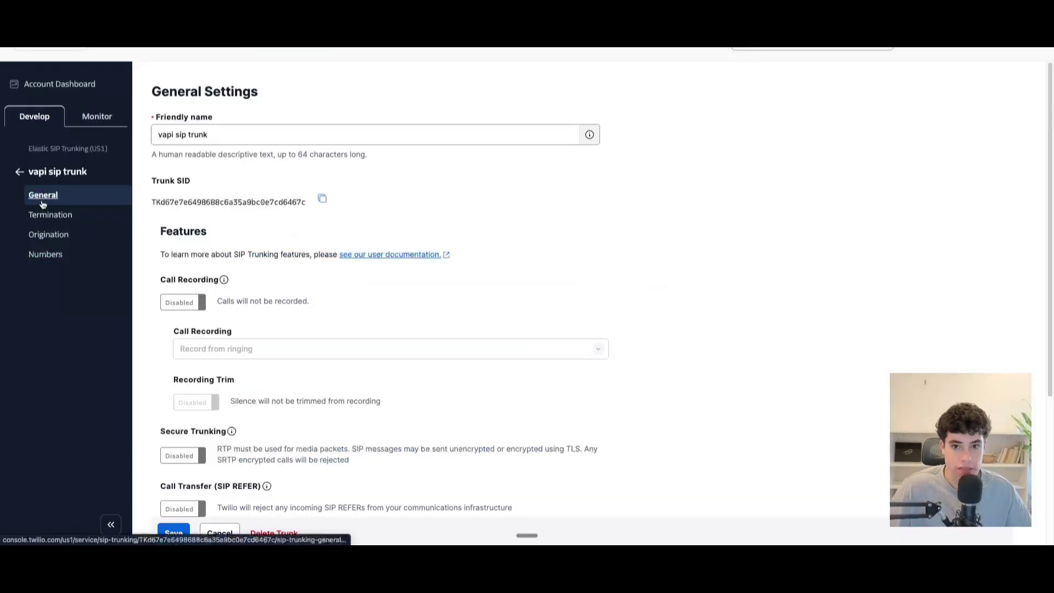
Enter a unique Termination SIP URI starting vapi-sip-trunk-test and confirm it is available.
{"action": "left_click", "coordinate": [45, 214]}
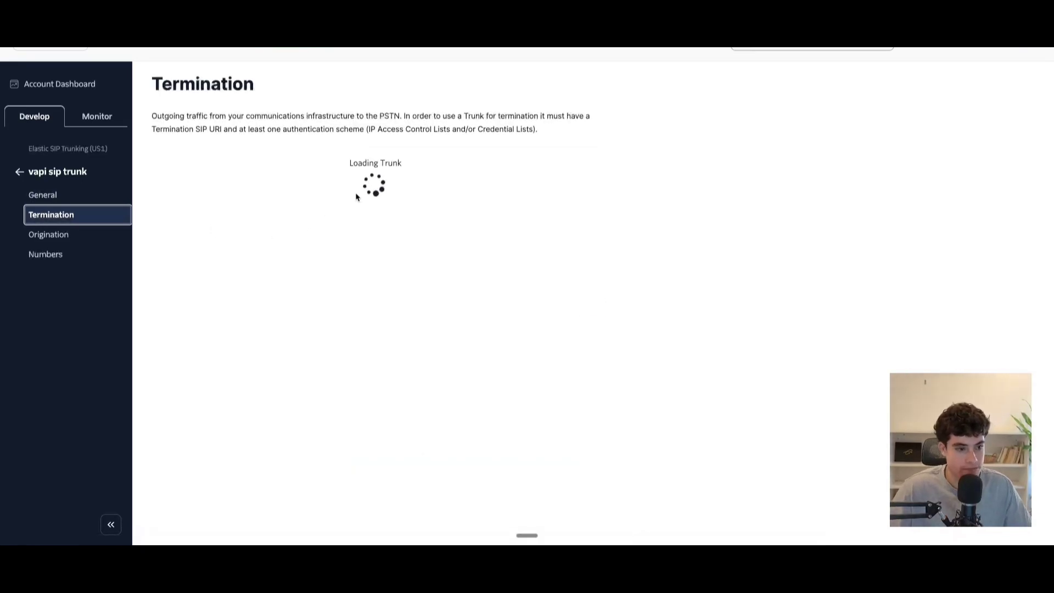
{"action": "left_click", "coordinate": [285, 268]}
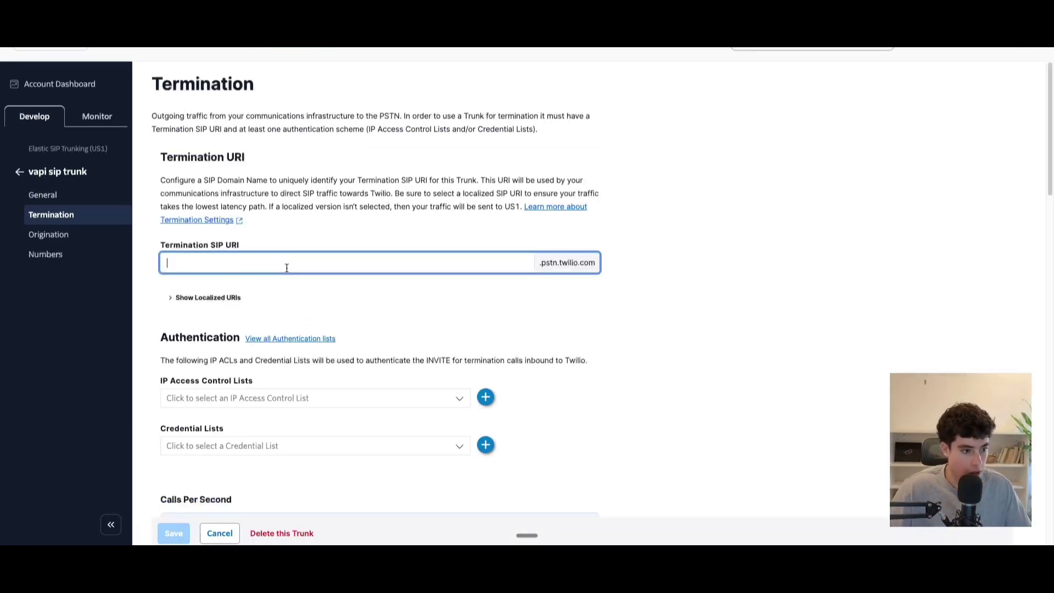
{"action": "type", "text": "vapi-sip-trunk"}
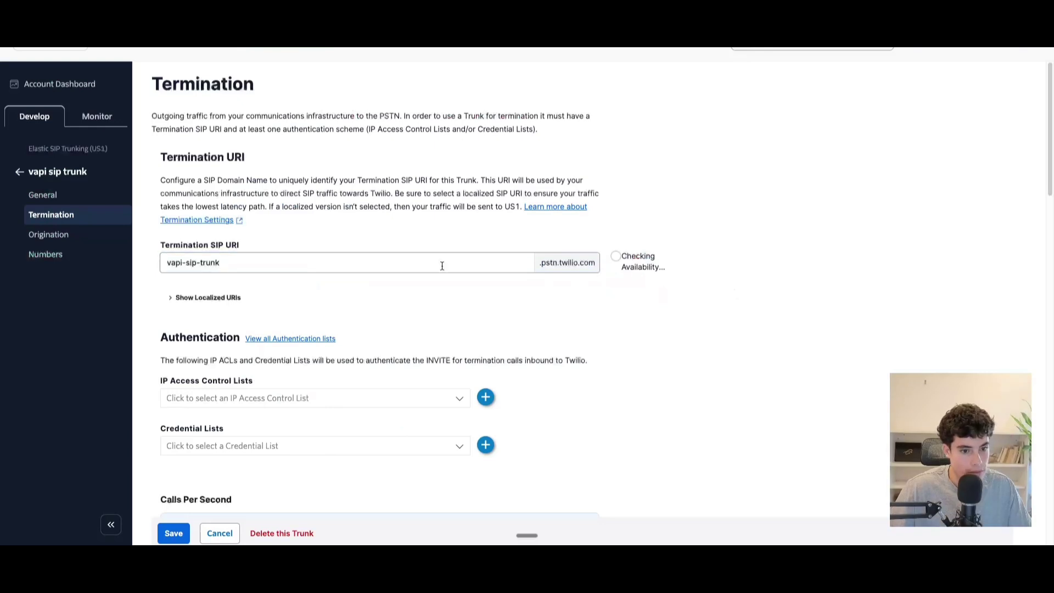
{"action": "type", "text": "1"}
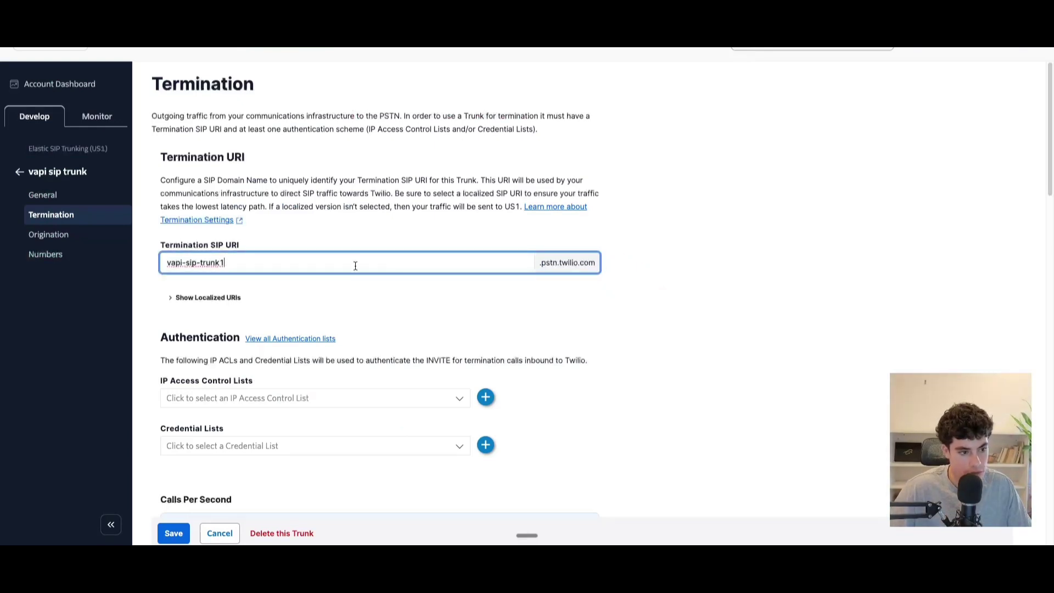
{"action": "key", "text": "BackSpace"}
{"action": "type", "text": "-test"}
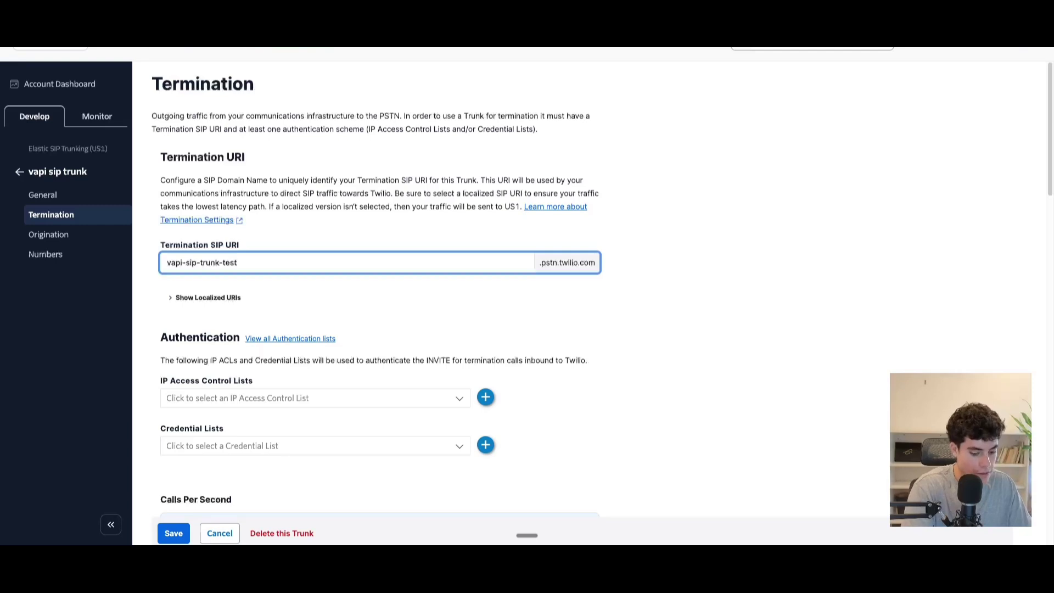
{"action": "type", "text": "-ashton"}
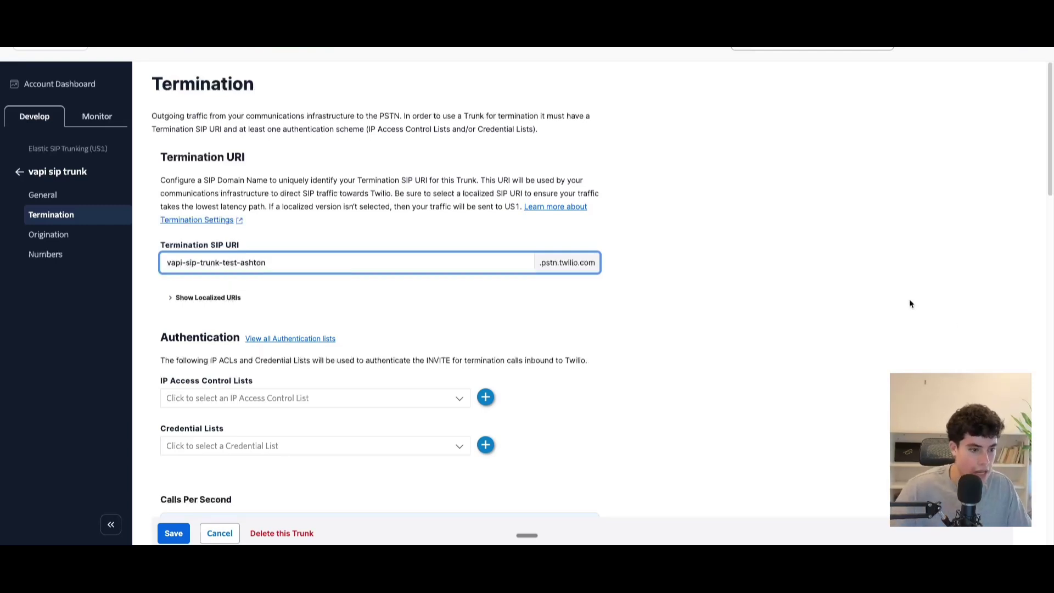
{"action": "left_click", "coordinate": [723, 336]}
{"action": "triple_click", "coordinate": [335, 255]}
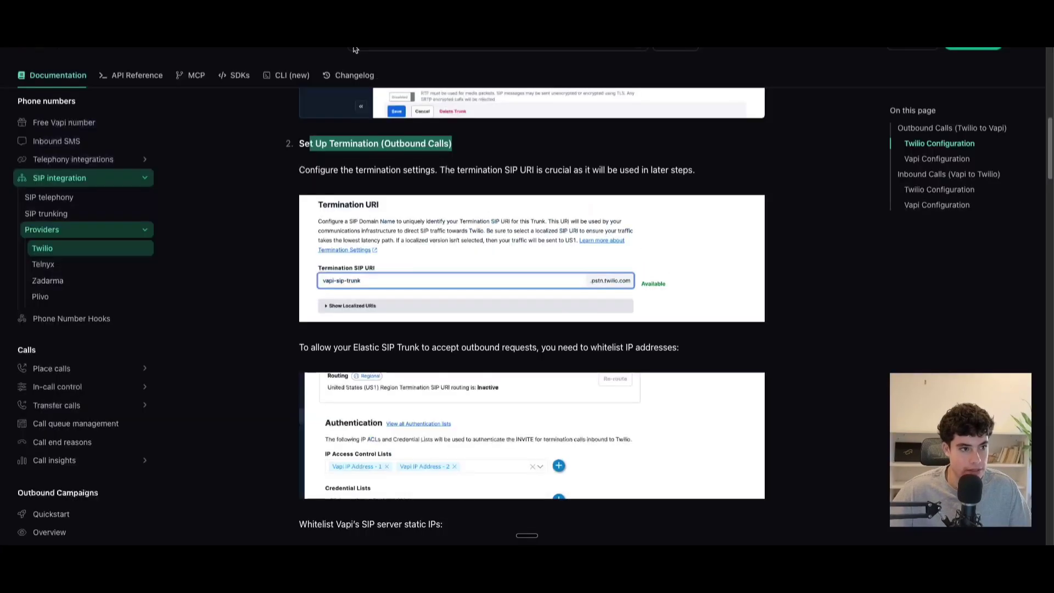
Scroll the Vapi docs to the whitelist IPs 44.229.228.186 and 44.238.177.138.
{"action": "scroll", "coordinate": [332, 236], "scroll_direction": "down", "scroll_amount": 3}
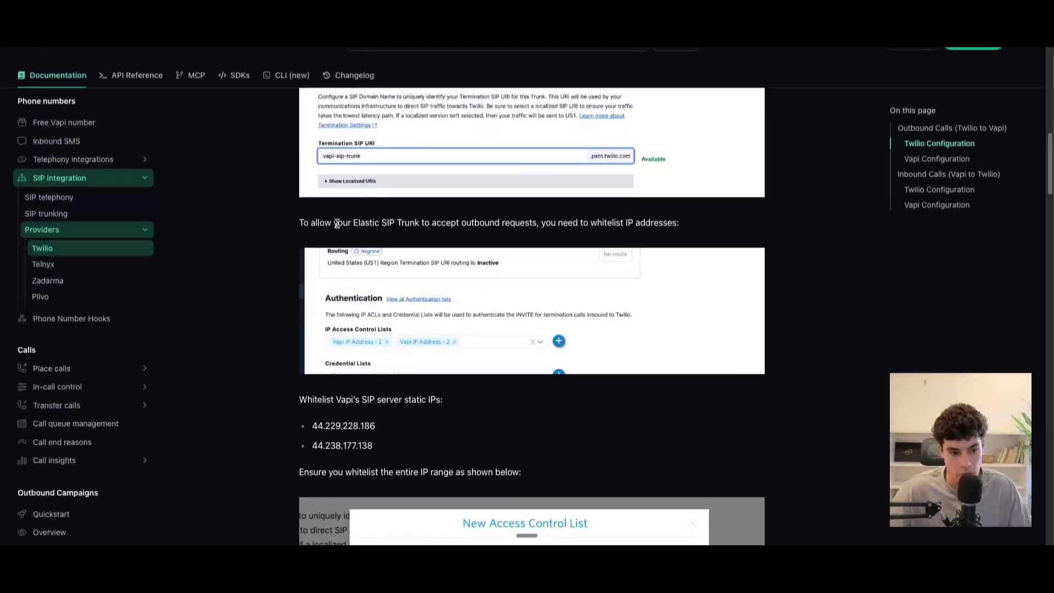
{"action": "scroll", "coordinate": [375, 386], "scroll_direction": "down", "scroll_amount": 1}
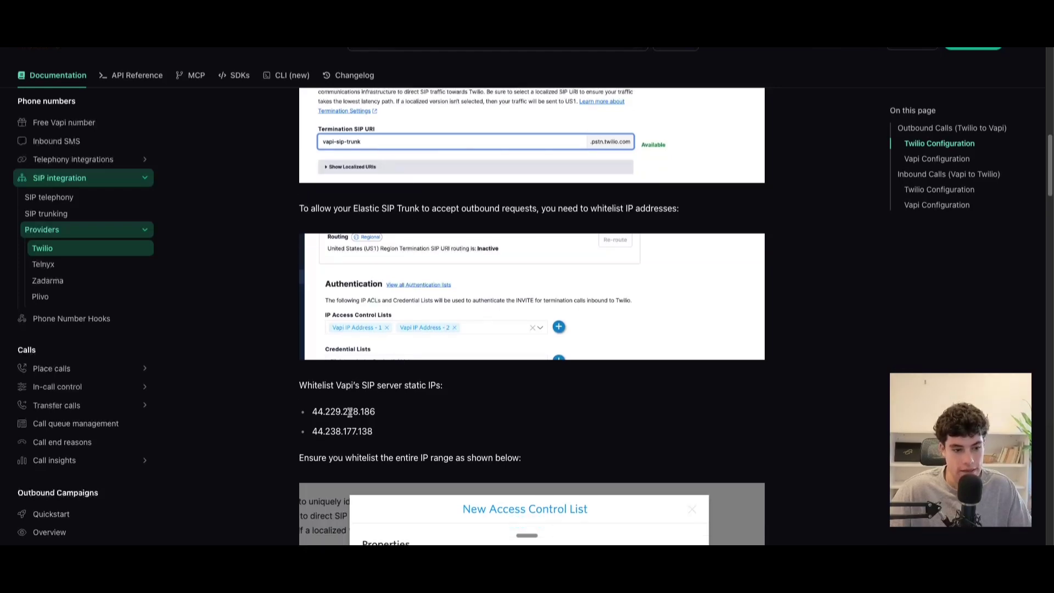
{"action": "scroll", "coordinate": [350, 412], "scroll_direction": "down", "scroll_amount": 1}
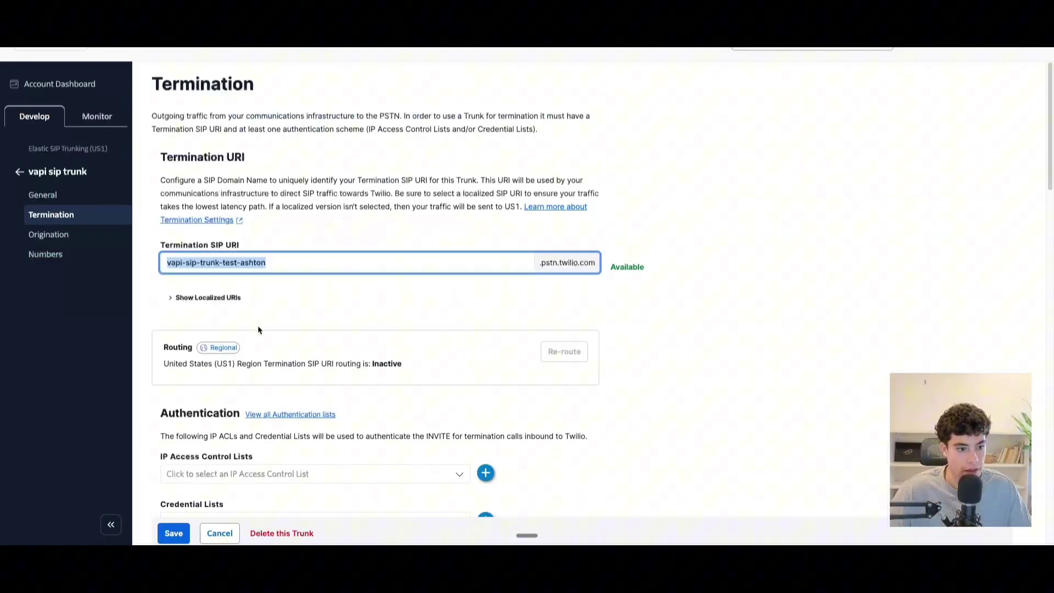
{"action": "scroll", "coordinate": [318, 379], "scroll_direction": "down", "scroll_amount": 2}
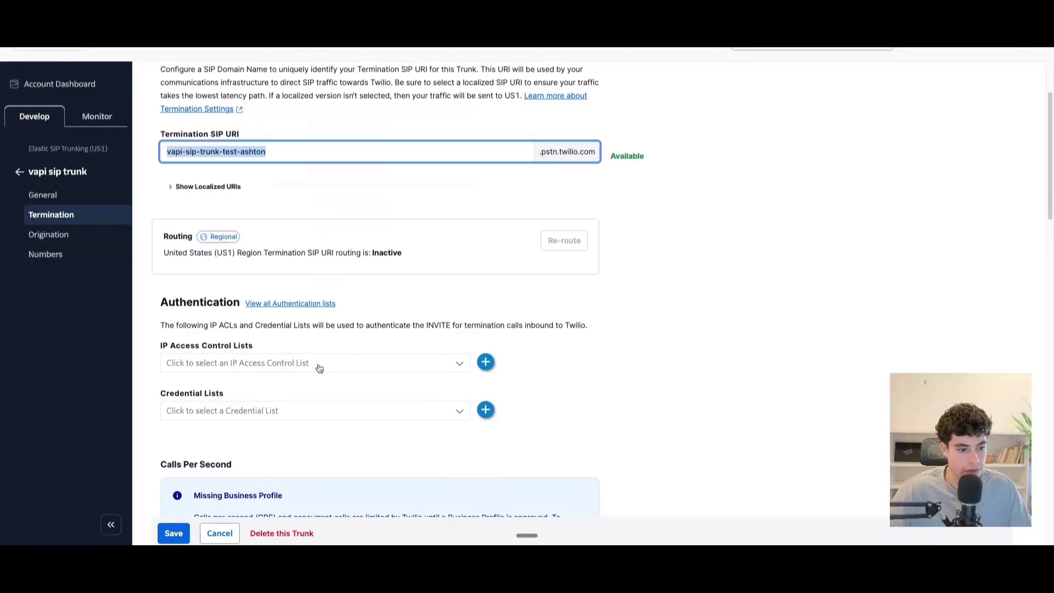
{"action": "scroll", "coordinate": [320, 368], "scroll_direction": "down", "scroll_amount": 1}
Create IP access list 'vapi - auth 1' allowing 44.229.228.186/32.
{"action": "left_click", "coordinate": [484, 296]}
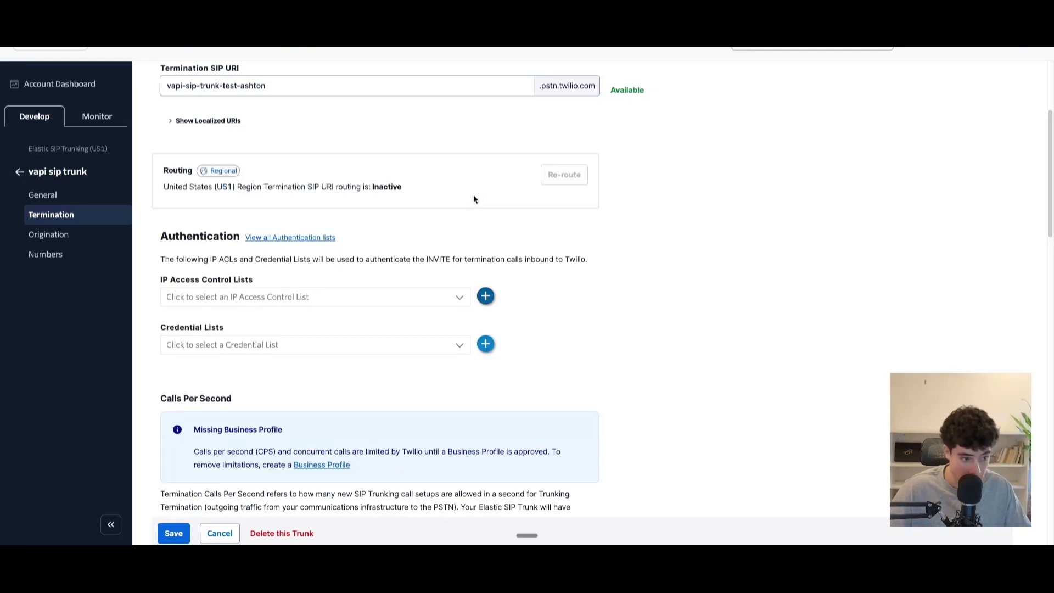
{"action": "left_click", "coordinate": [486, 296]}
{"action": "left_click", "coordinate": [533, 142]}
{"action": "type", "text": "vapi"}
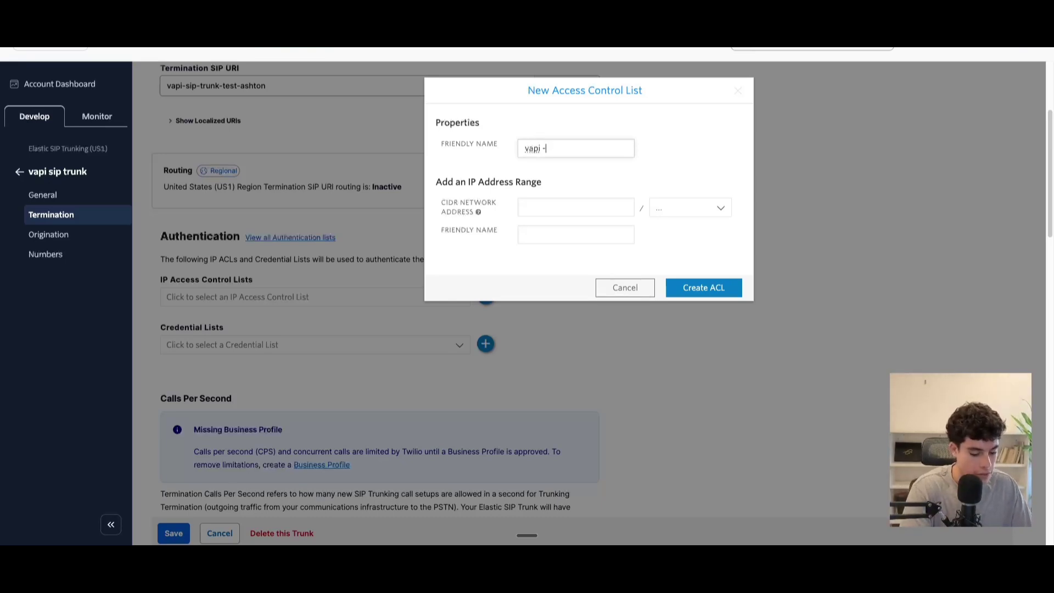
{"action": "type", "text": " - auth 1"}
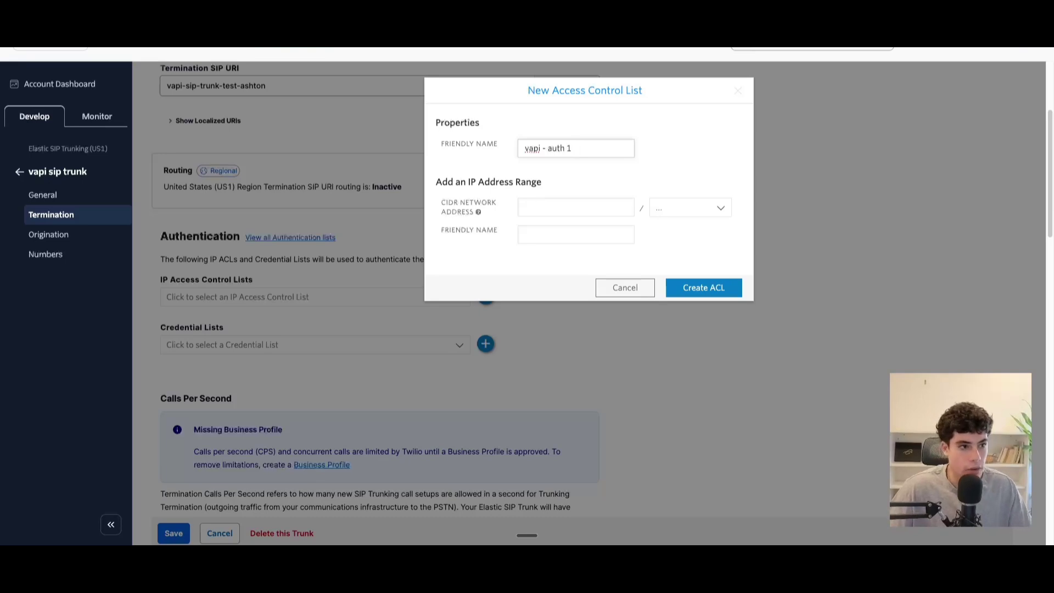
{"action": "key", "text": "ctrl+Tab"}
{"action": "scroll", "coordinate": [397, 343], "scroll_direction": "down", "scroll_amount": 2}
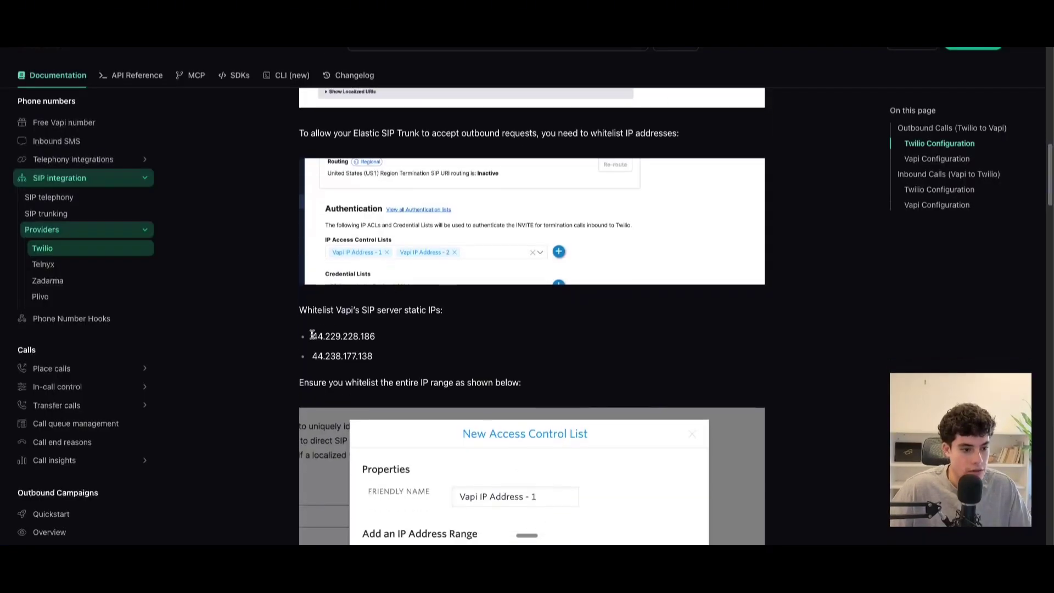
{"action": "left_click_drag", "start_coordinate": [311, 335], "coordinate": [396, 339]}
{"action": "key", "text": "ctrl+c"}
{"action": "scroll", "coordinate": [424, 334], "scroll_direction": "down", "scroll_amount": 3}
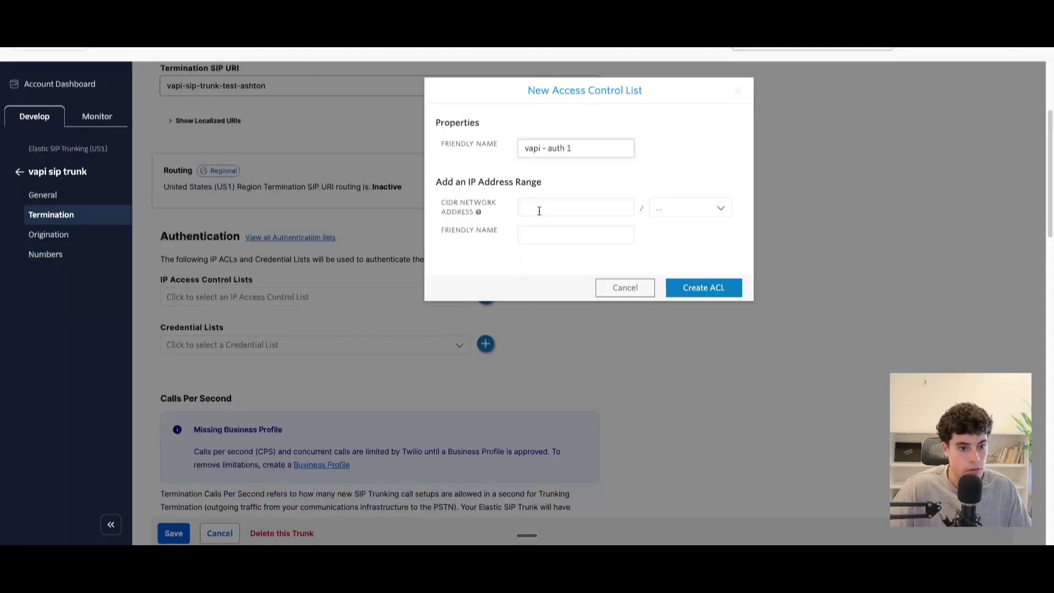
{"action": "left_click", "coordinate": [539, 211]}
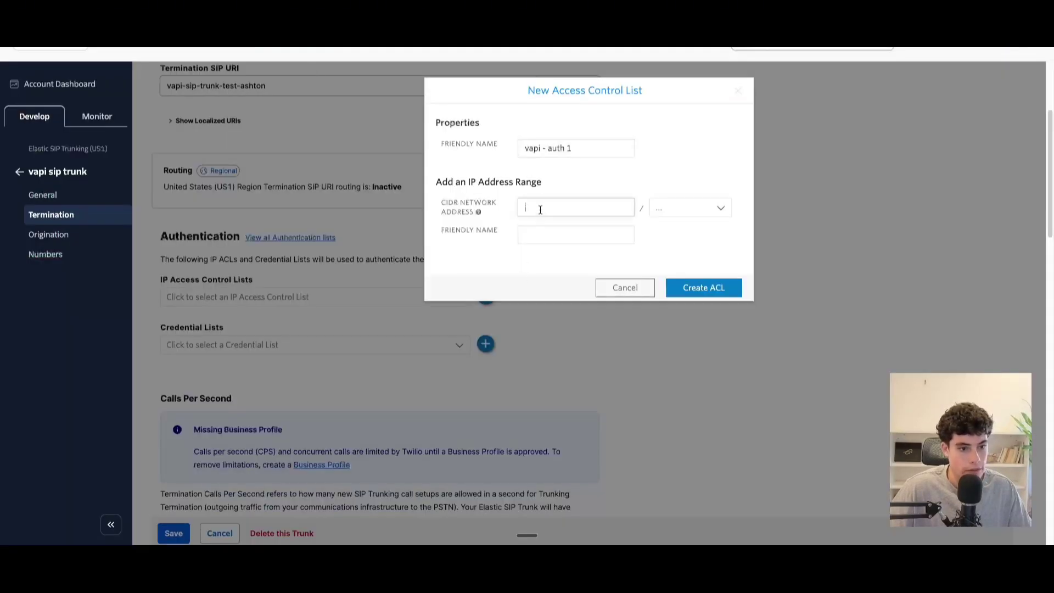
{"action": "key", "text": "ctrl+v"}
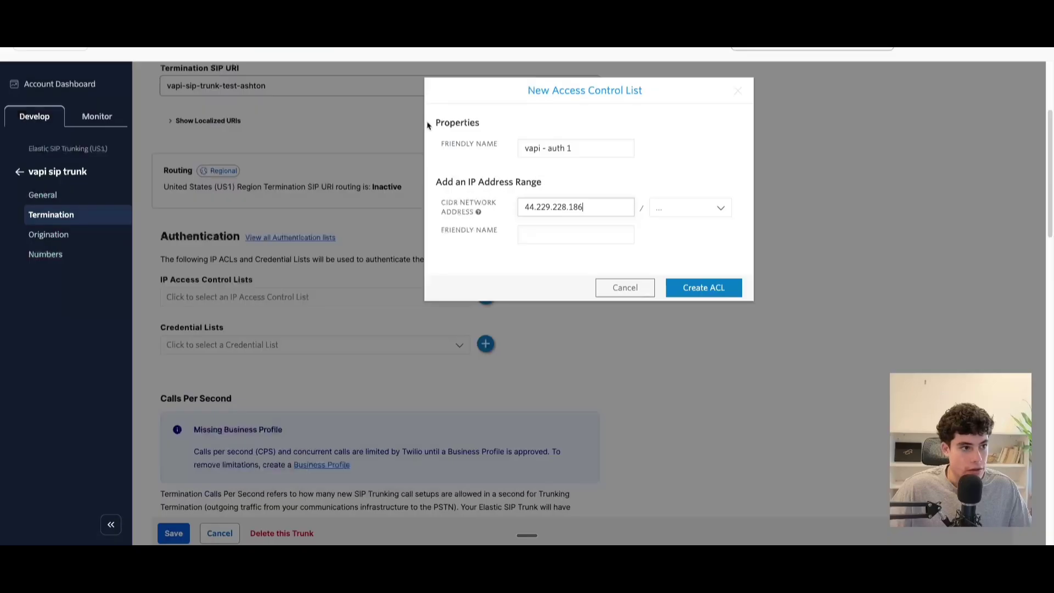
{"action": "left_click", "coordinate": [714, 207]}
{"action": "left_click", "coordinate": [687, 227]}
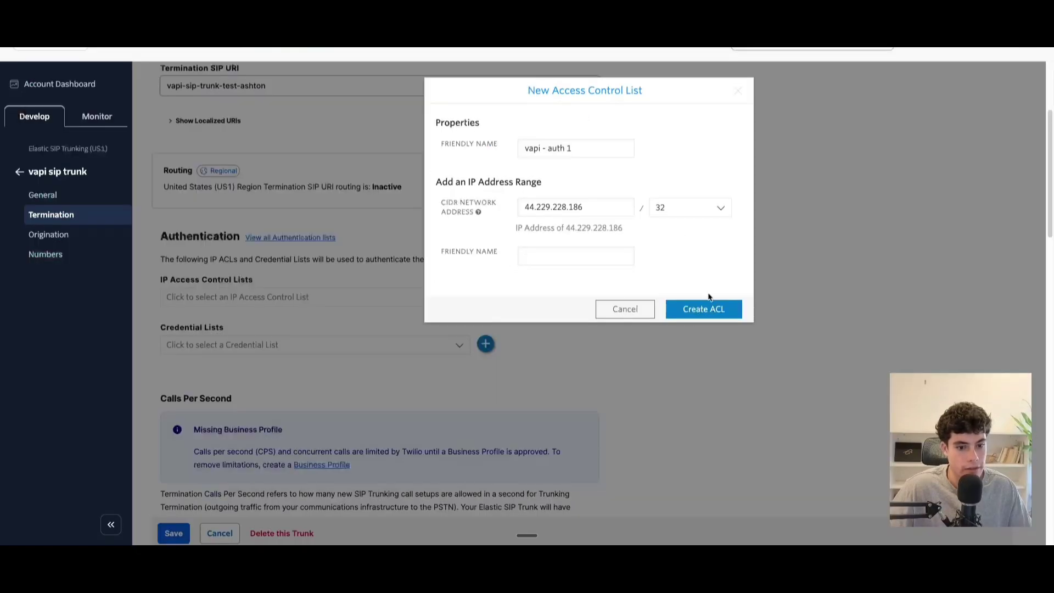
{"action": "left_click", "coordinate": [693, 308]}
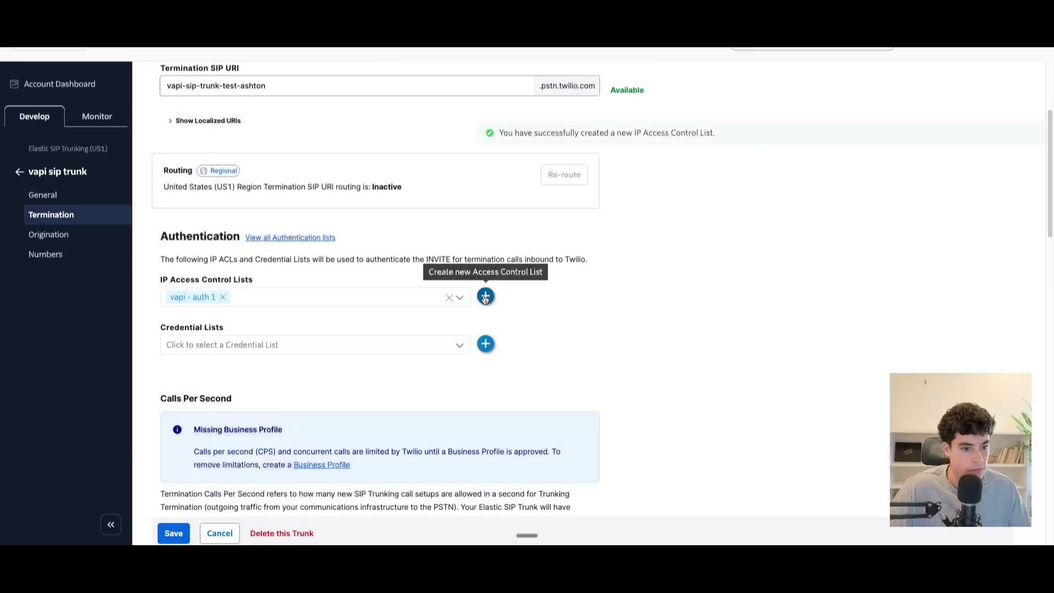
Add a second IP access list 'vapi - auth 2' allowing 44.238.177.138/32.
{"action": "left_click", "coordinate": [485, 296]}
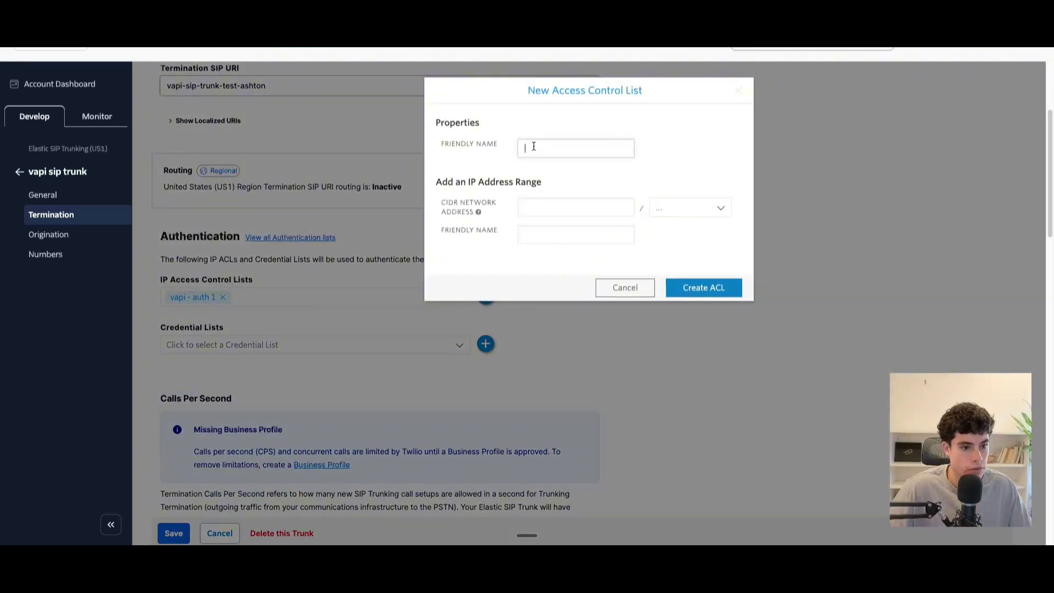
{"action": "type", "text": "vapi"}
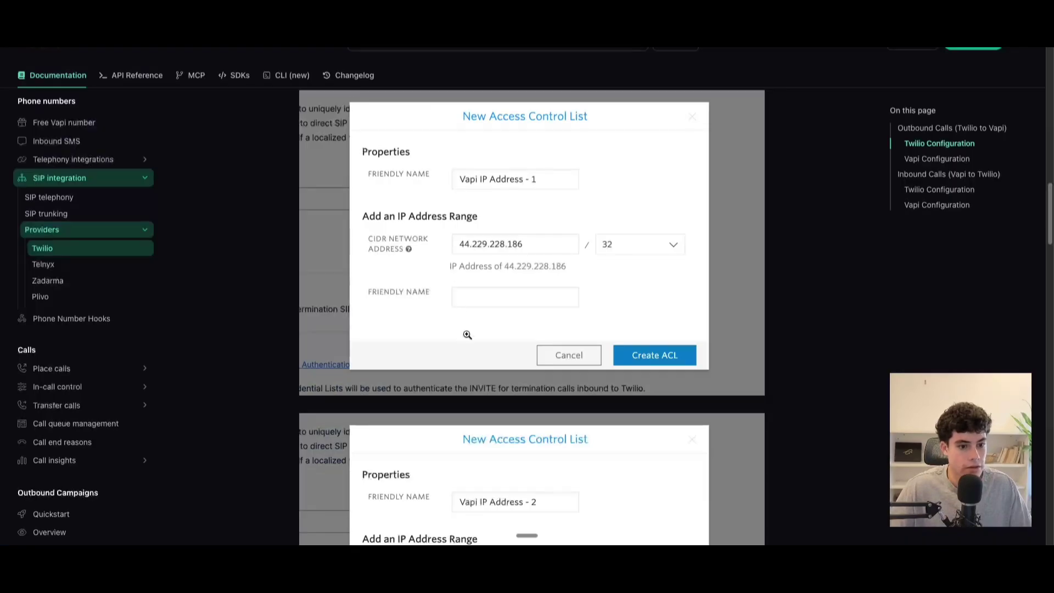
{"action": "scroll", "coordinate": [472, 347], "scroll_direction": "up", "scroll_amount": 7}
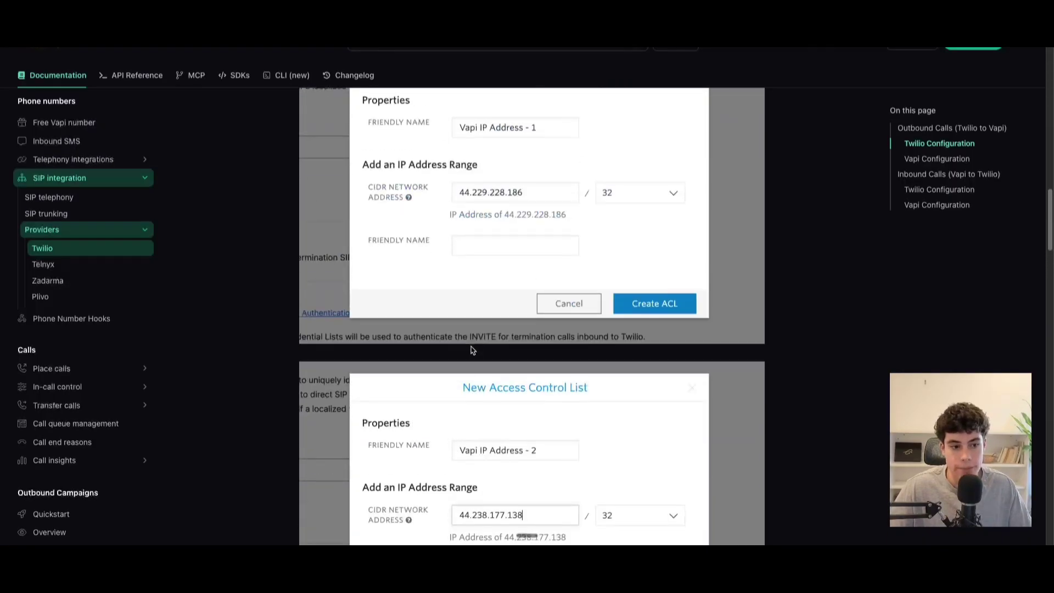
{"action": "left_click_drag", "start_coordinate": [312, 139], "coordinate": [378, 143]}
{"action": "key", "text": "ctrl+c"}
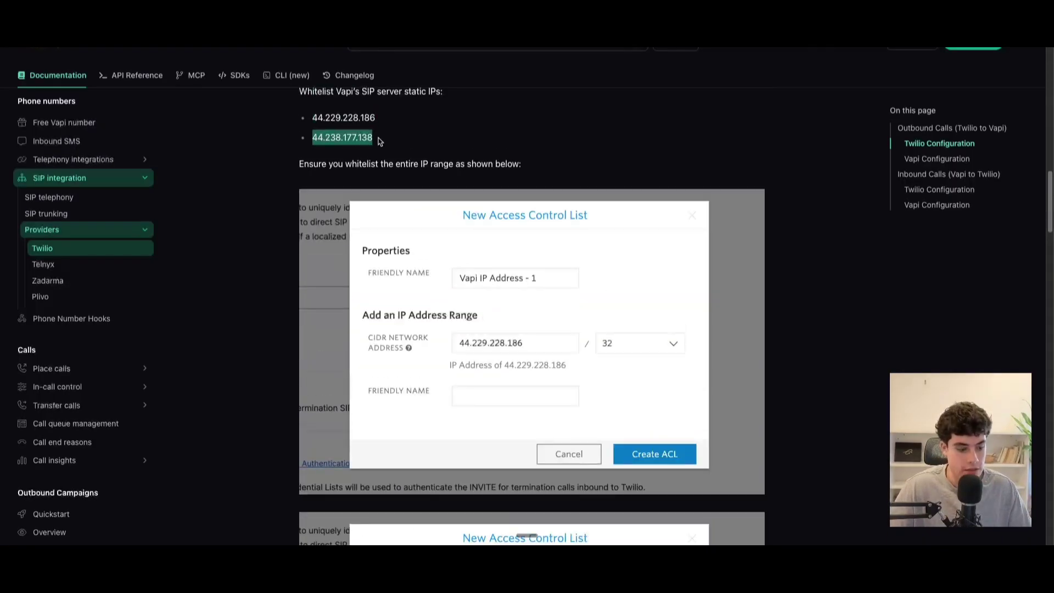
{"action": "key", "text": "alt+Tab"}
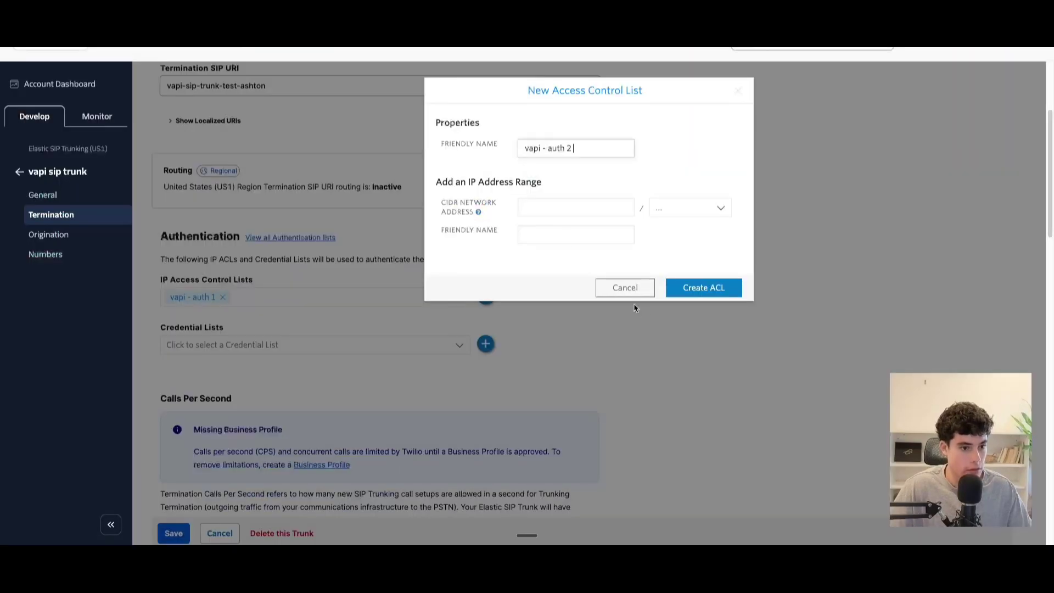
{"action": "key", "text": "Tab"}
{"action": "key", "text": "ctrl+v"}
{"action": "key", "text": "alt+Tab"}
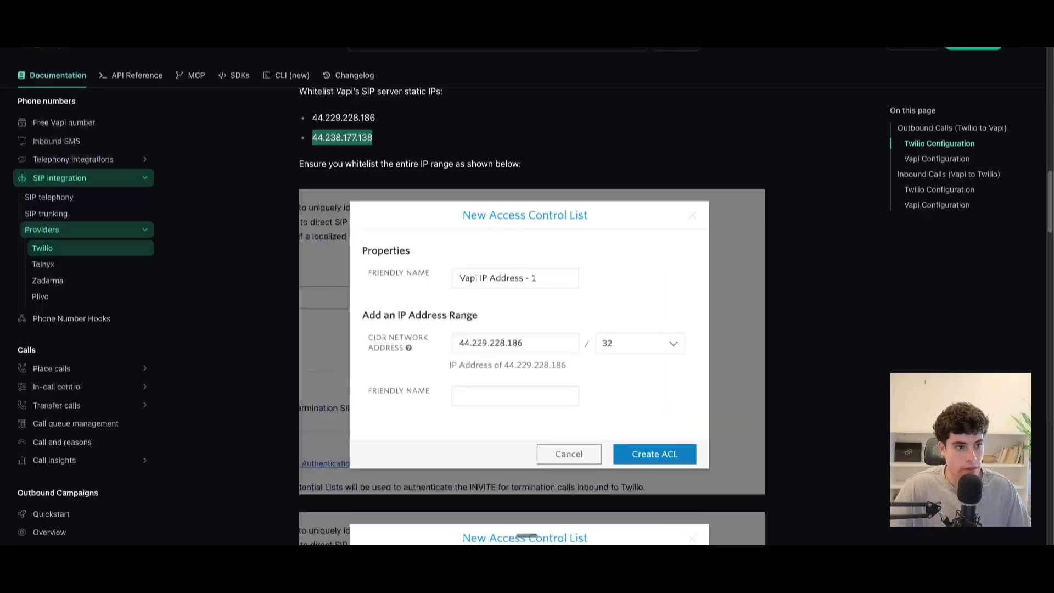
{"action": "scroll", "coordinate": [578, 421], "scroll_direction": "down", "scroll_amount": 5}
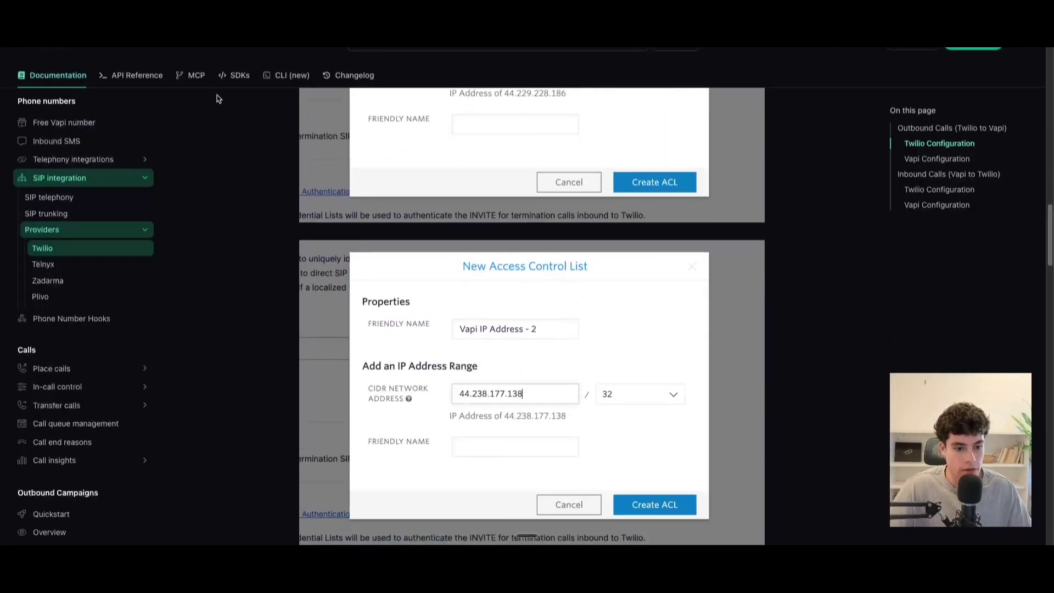
{"action": "key", "text": "alt+Tab"}
{"action": "left_click", "coordinate": [714, 211]}
{"action": "left_click", "coordinate": [675, 226]}
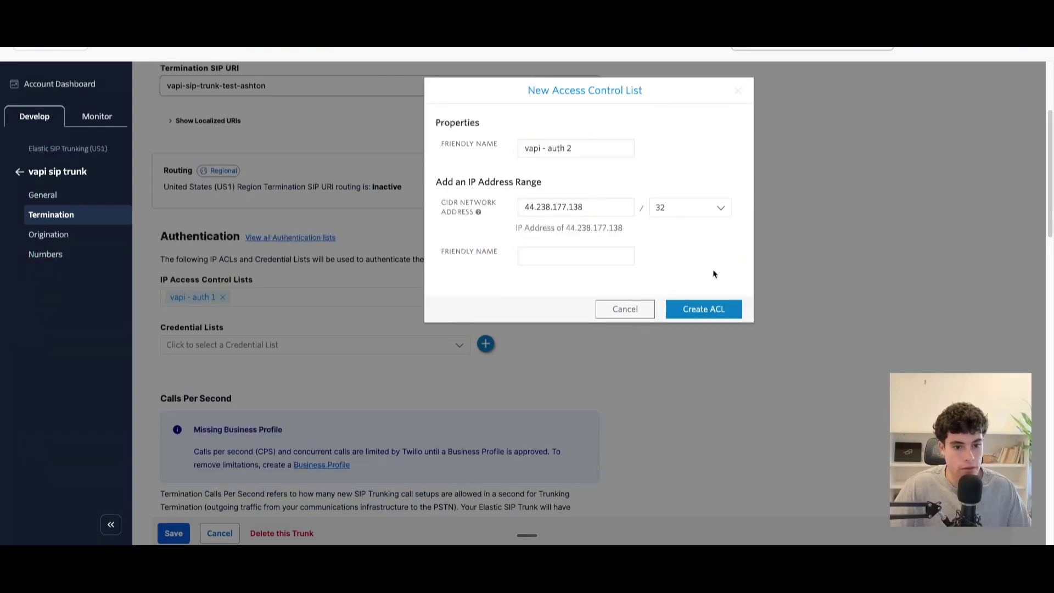
{"action": "left_click", "coordinate": [697, 309]}
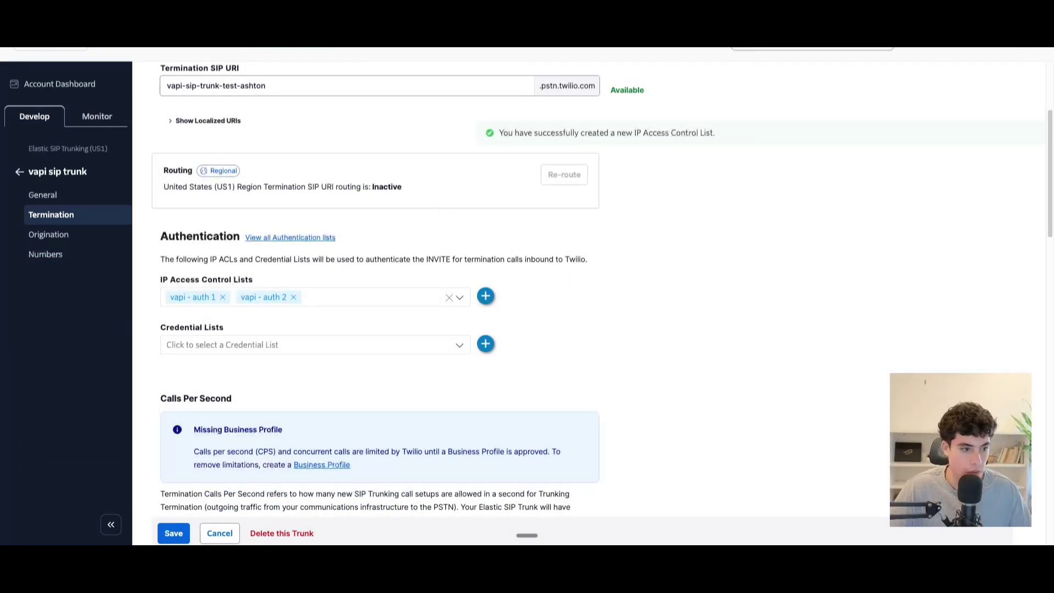
{"action": "key", "text": "alt+Tab"}
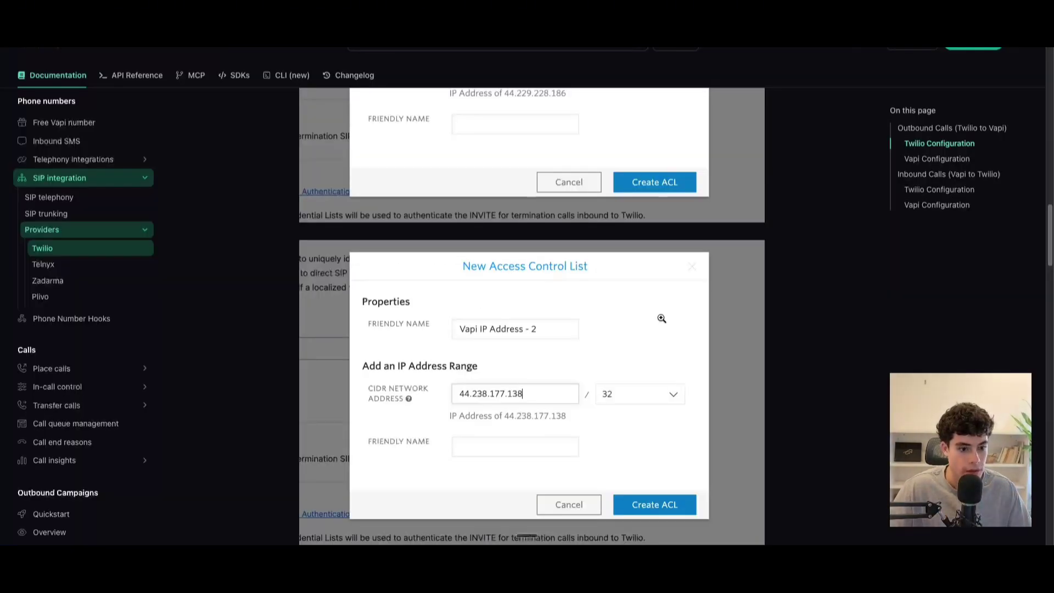
Scroll through the Vapi Twilio SIP guide's access-list instructions.
{"action": "scroll", "coordinate": [495, 274], "scroll_direction": "down", "scroll_amount": 5}
{"action": "scroll", "coordinate": [424, 247], "scroll_direction": "up", "scroll_amount": 8}
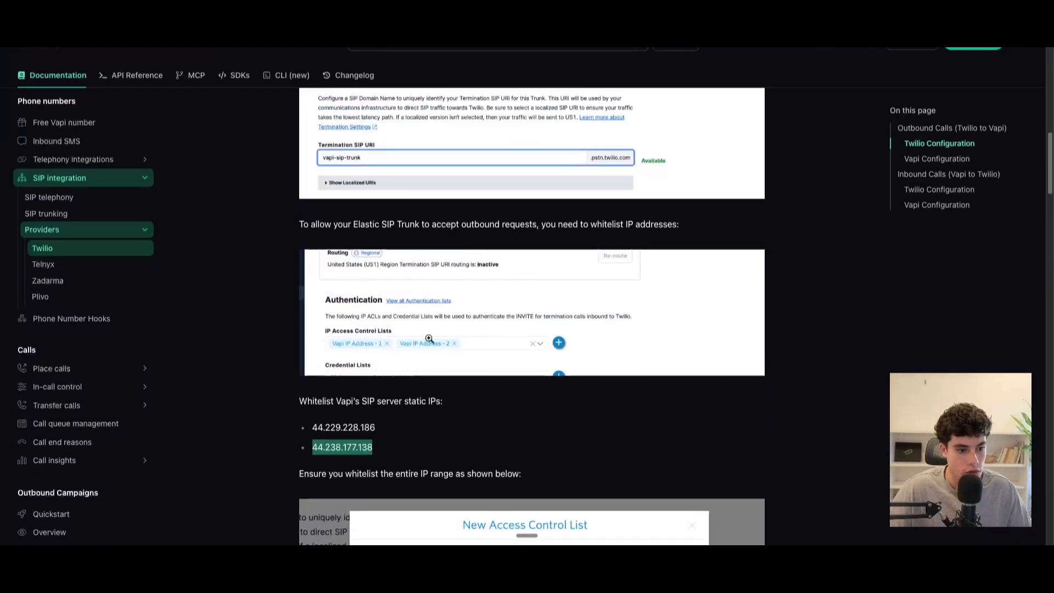
{"action": "scroll", "coordinate": [430, 338], "scroll_direction": "down", "scroll_amount": 3}
{"action": "scroll", "coordinate": [430, 340], "scroll_direction": "up", "scroll_amount": 8}
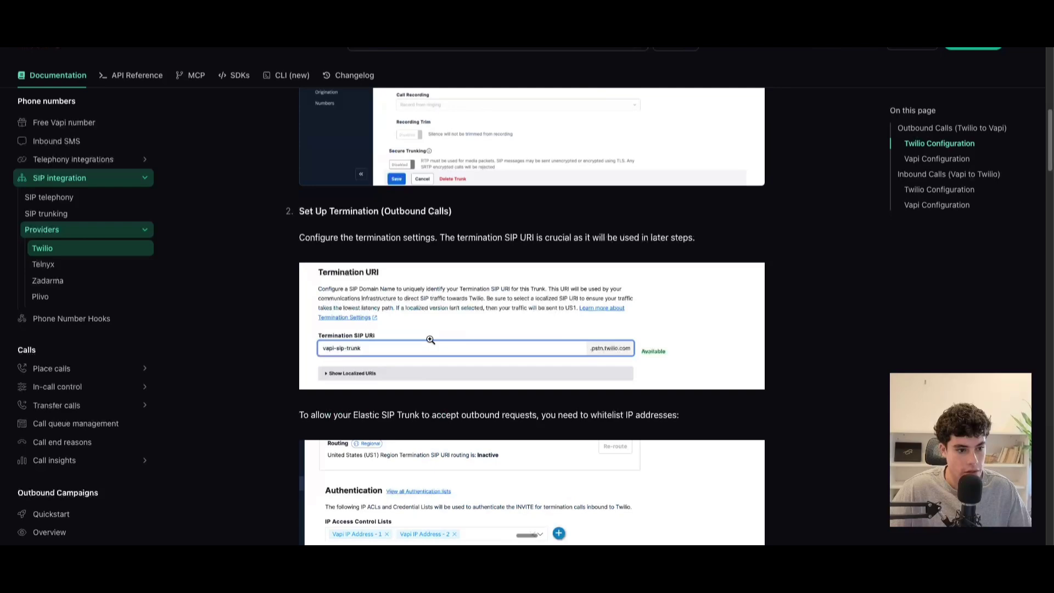
{"action": "scroll", "coordinate": [432, 340], "scroll_direction": "down", "scroll_amount": 8}
{"action": "scroll", "coordinate": [432, 339], "scroll_direction": "down", "scroll_amount": 8}
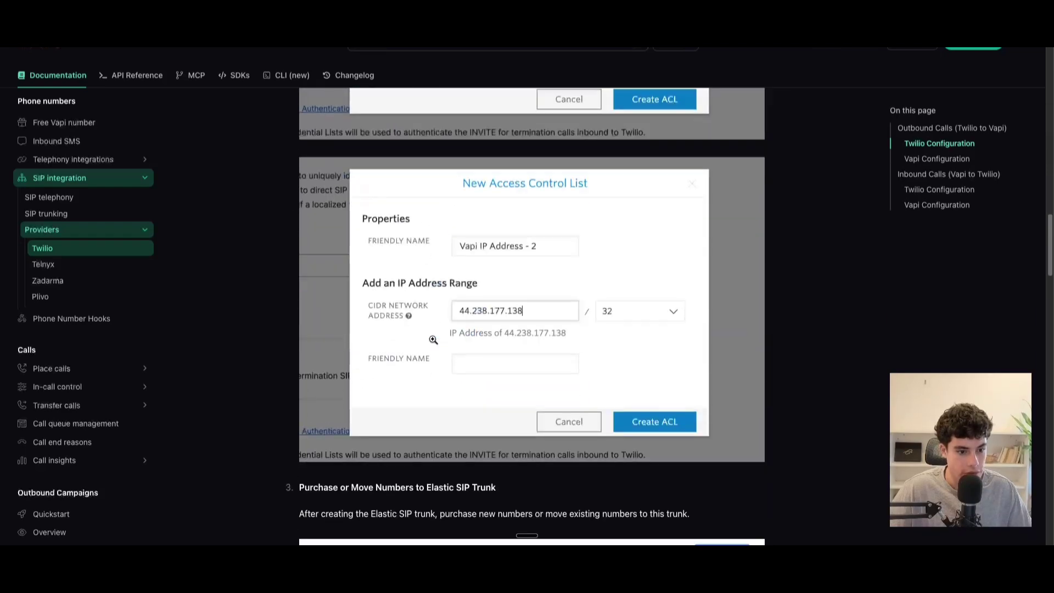
{"action": "scroll", "coordinate": [433, 340], "scroll_direction": "down", "scroll_amount": 5}
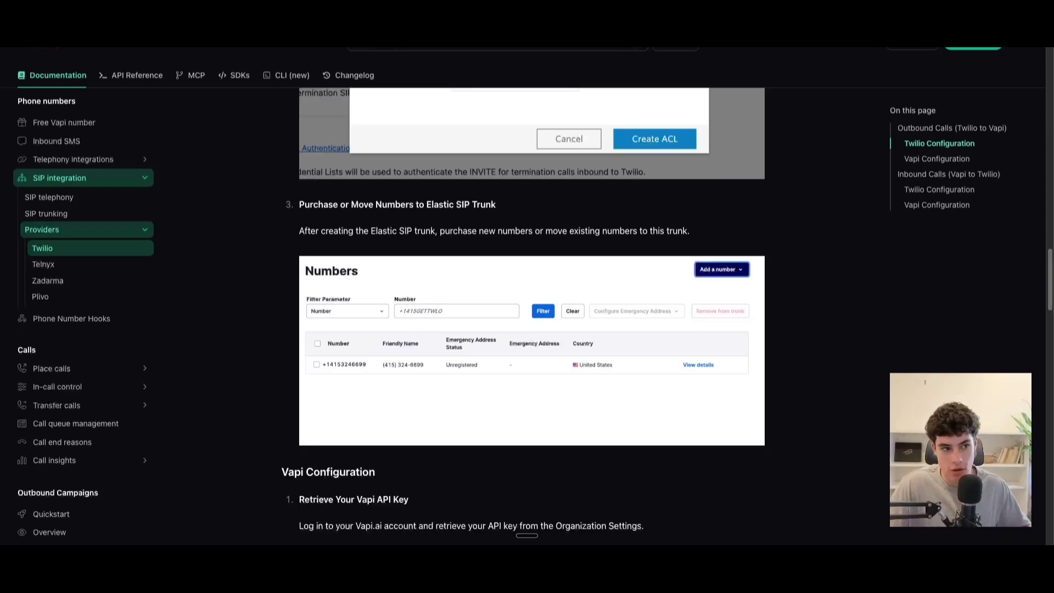
{"action": "scroll", "coordinate": [527, 307], "scroll_direction": "up", "scroll_amount": 3}
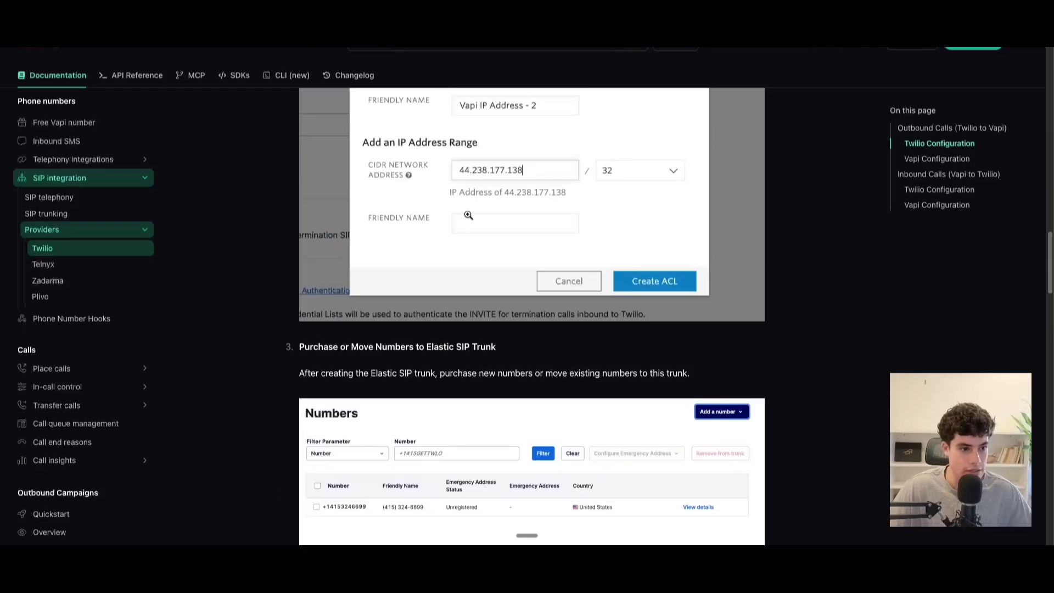
{"action": "scroll", "coordinate": [549, 292], "scroll_direction": "down", "scroll_amount": 1}
{"action": "scroll", "coordinate": [546, 283], "scroll_direction": "up", "scroll_amount": 2}
{"action": "scroll", "coordinate": [549, 289], "scroll_direction": "down", "scroll_amount": 1}
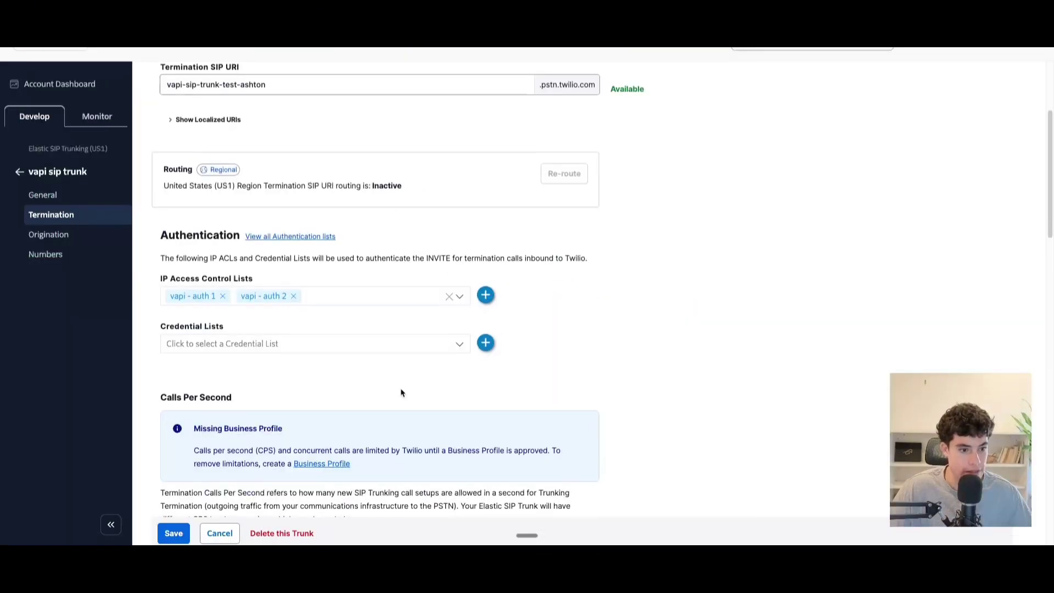
{"action": "scroll", "coordinate": [399, 395], "scroll_direction": "down", "scroll_amount": 3}
Save the trunk's termination settings and note the docs' step on moving numbers to the trunk.
{"action": "left_click", "coordinate": [187, 533]}
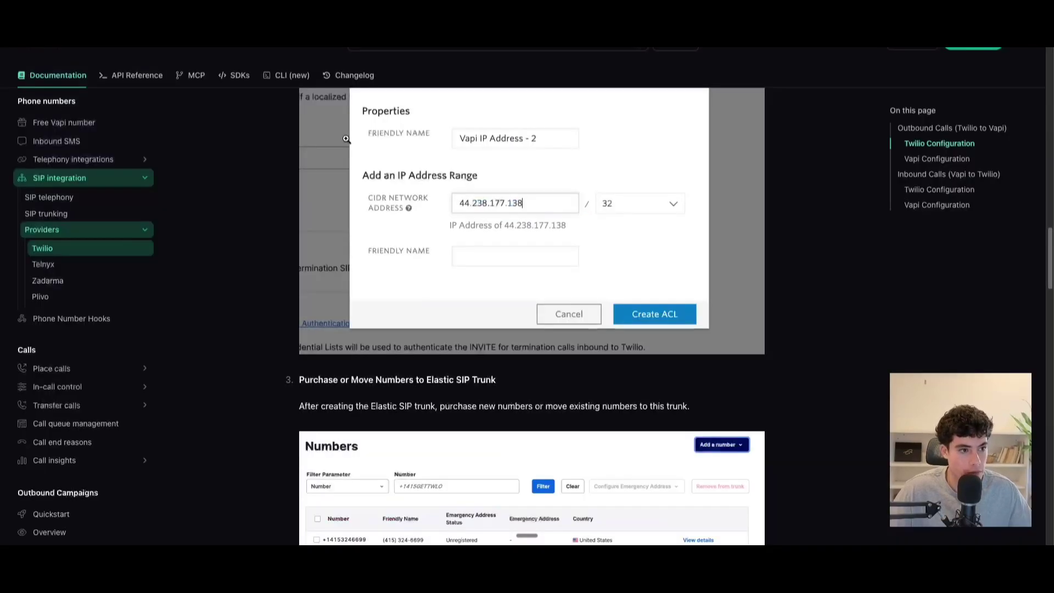
{"action": "scroll", "coordinate": [358, 187], "scroll_direction": "down", "scroll_amount": 3}
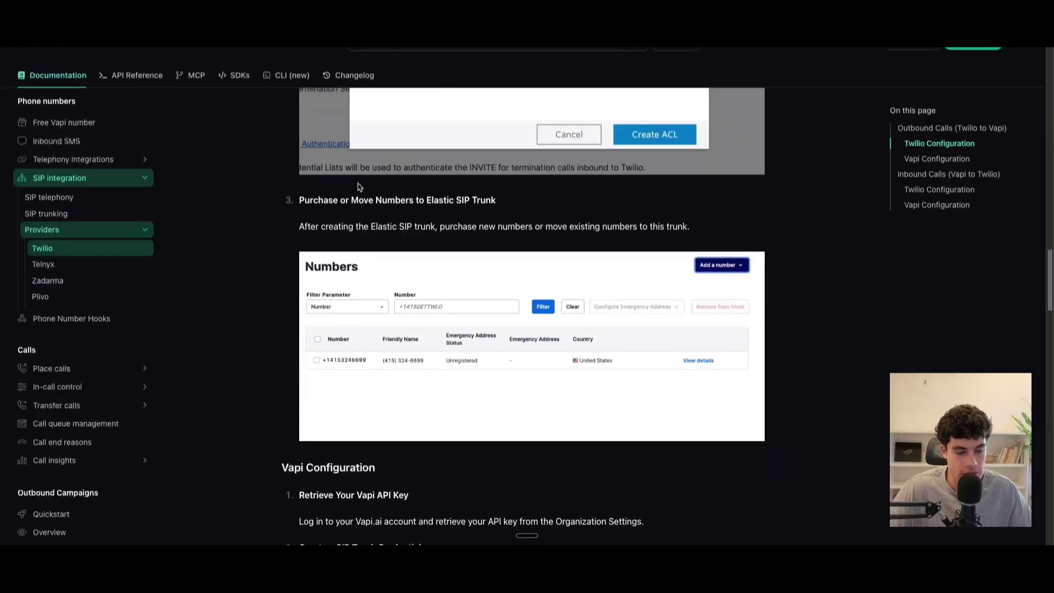
{"action": "left_click_drag", "start_coordinate": [301, 201], "coordinate": [495, 200]}
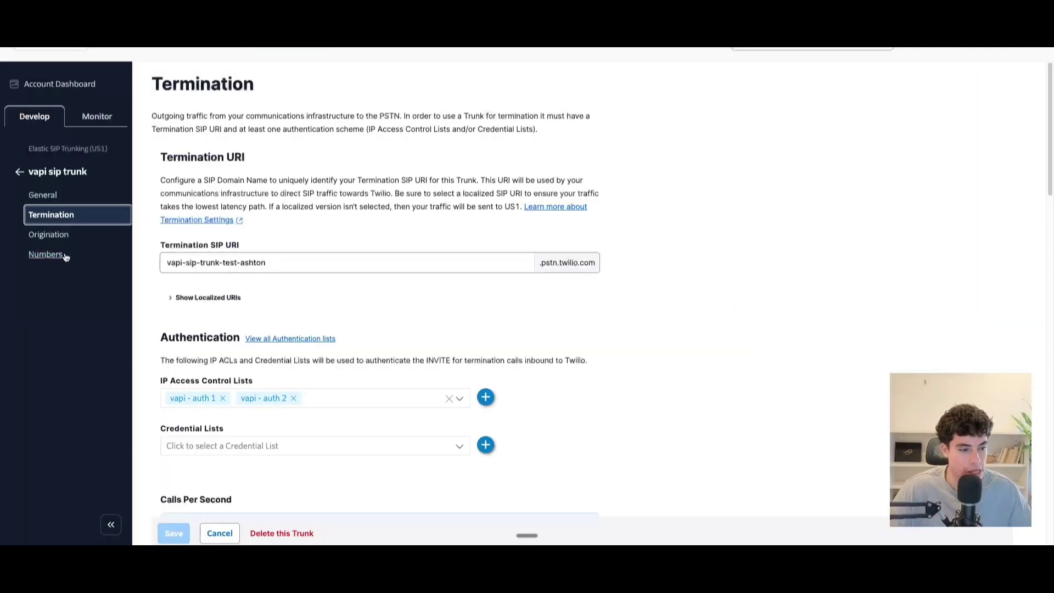
Add the account's existing United States number to the vapi sip trunk's Numbers list.
{"action": "left_click", "coordinate": [62, 259]}
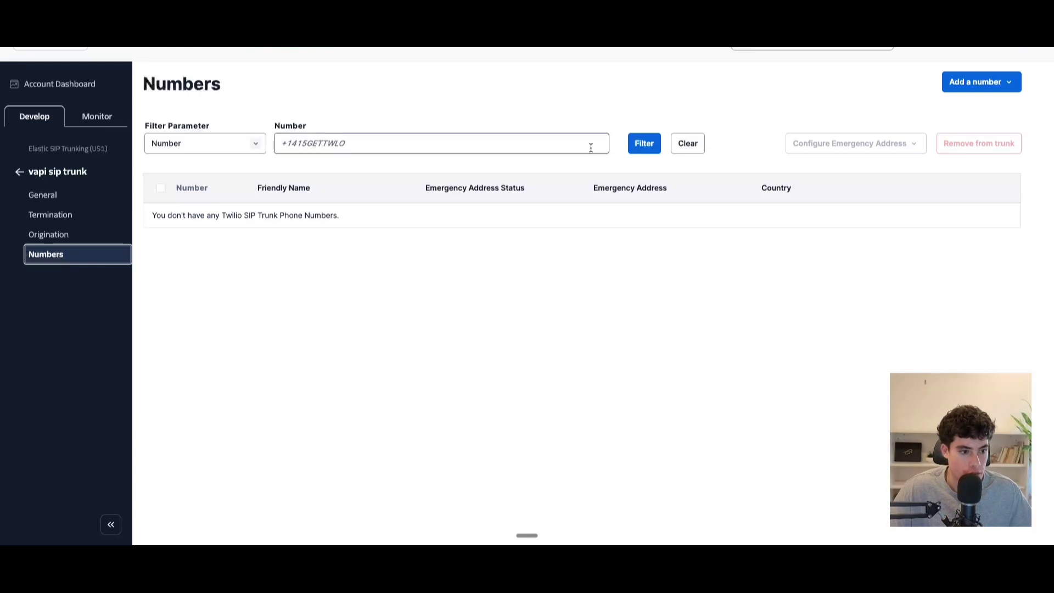
{"action": "left_click", "coordinate": [950, 92]}
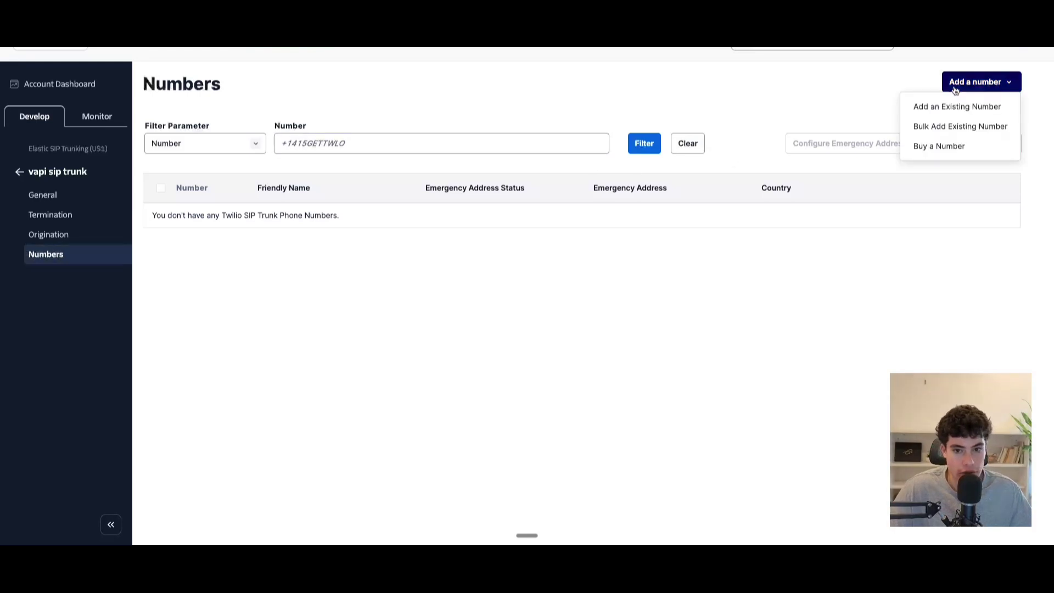
{"action": "left_click", "coordinate": [926, 108]}
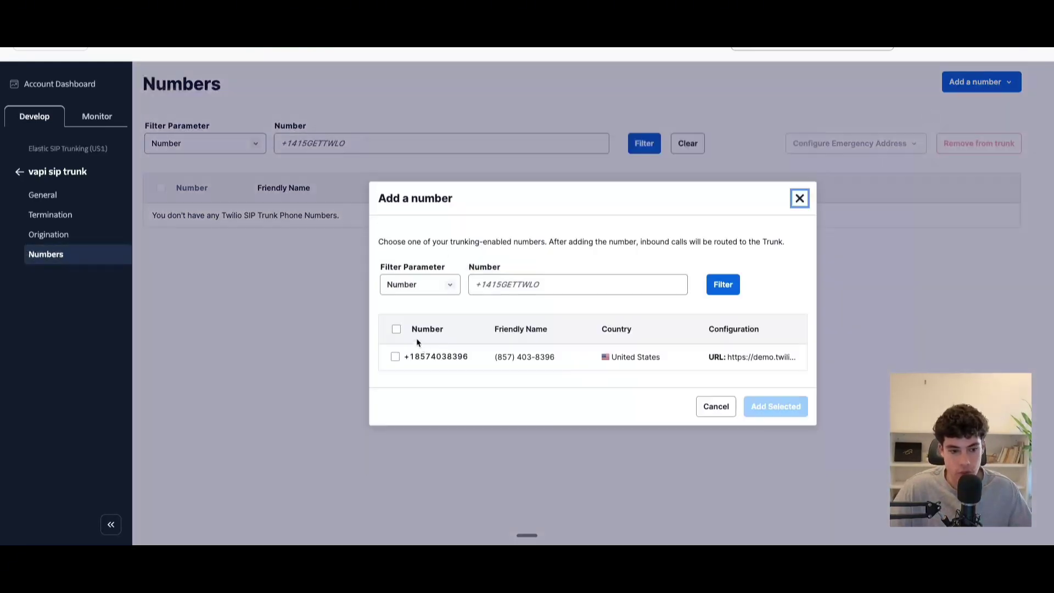
{"action": "left_click", "coordinate": [797, 195]}
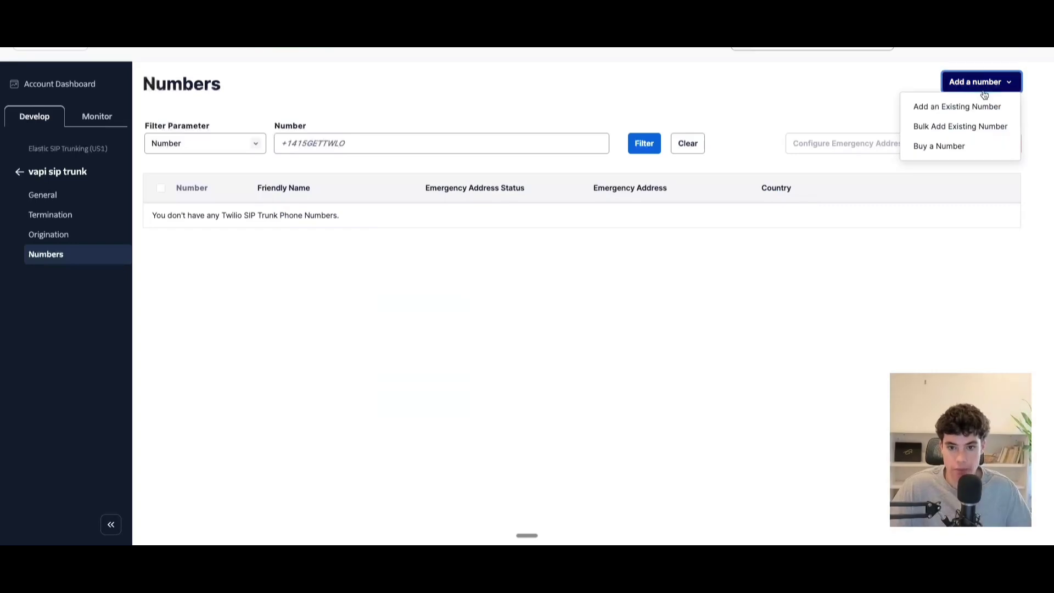
{"action": "left_click", "coordinate": [977, 82]}
{"action": "left_click", "coordinate": [976, 83]}
{"action": "left_click", "coordinate": [975, 82]}
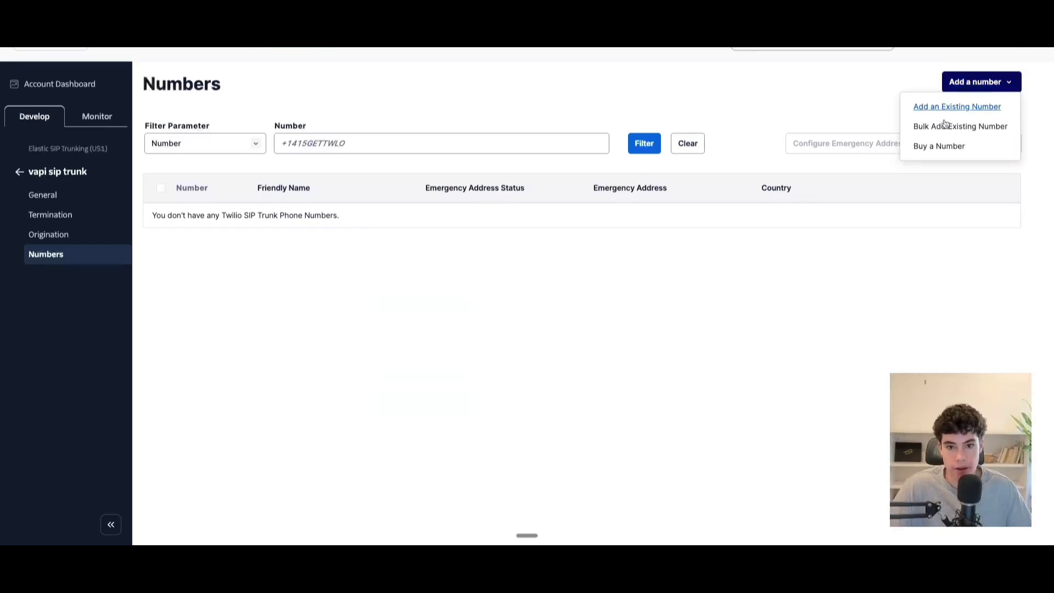
{"action": "left_click", "coordinate": [951, 106]}
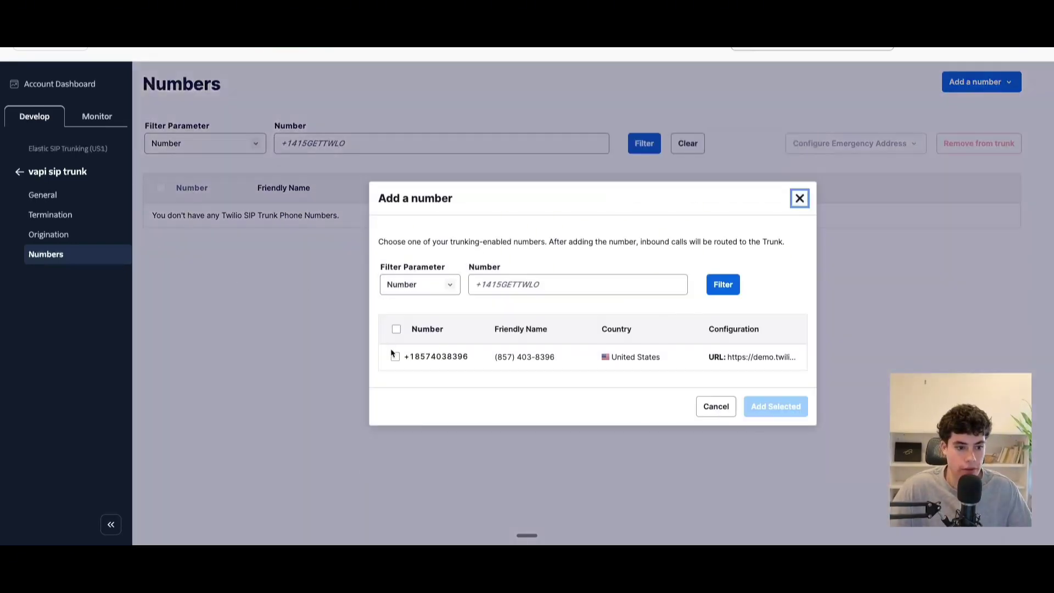
{"action": "left_click", "coordinate": [394, 357]}
{"action": "left_click", "coordinate": [758, 408]}
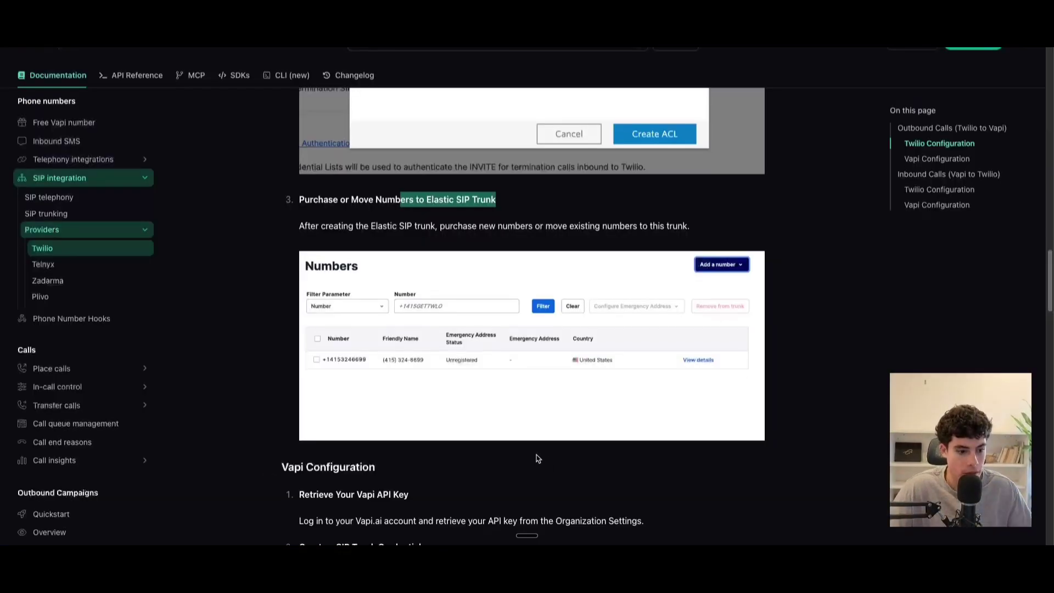
Copy the JSON body of the Create SIP Trunk Credential curl example and switch to Postman.
{"action": "scroll", "coordinate": [537, 456], "scroll_direction": "down", "scroll_amount": 3}
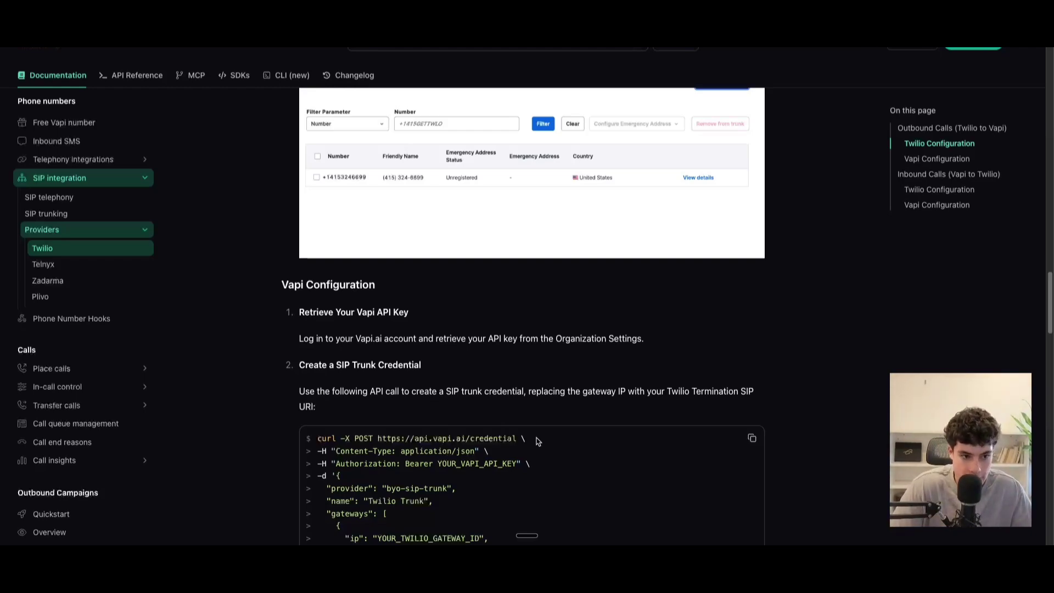
{"action": "scroll", "coordinate": [517, 420], "scroll_direction": "up", "scroll_amount": 15}
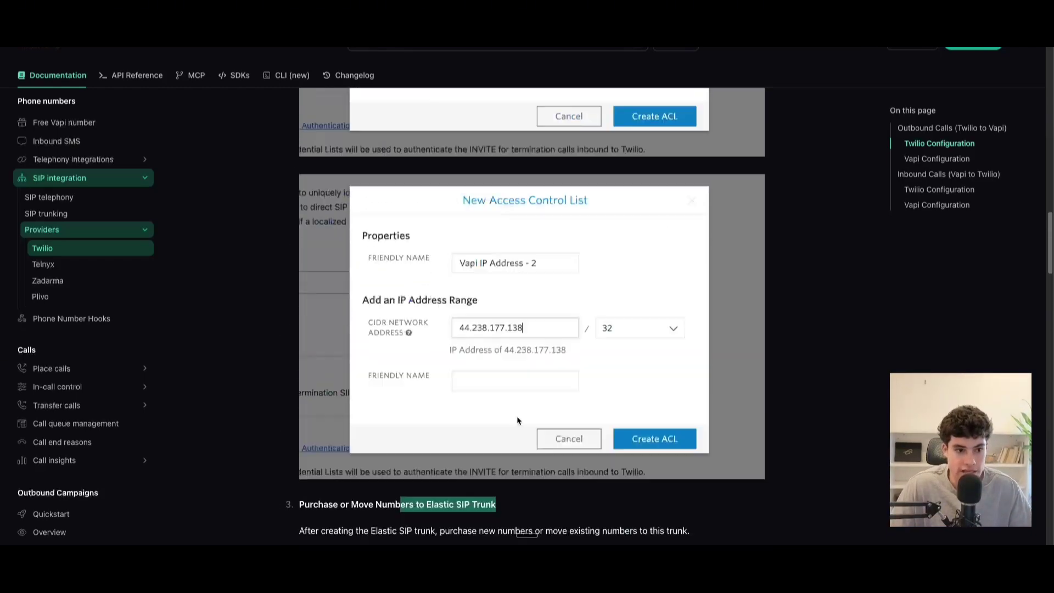
{"action": "scroll", "coordinate": [518, 421], "scroll_direction": "up", "scroll_amount": 5}
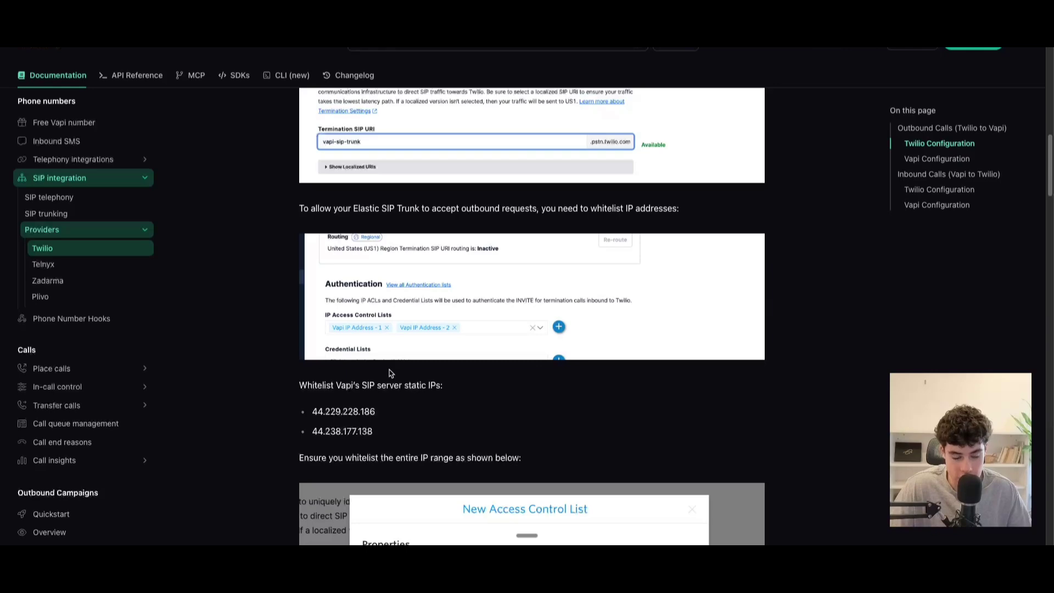
{"action": "scroll", "coordinate": [390, 384], "scroll_direction": "down", "scroll_amount": 12}
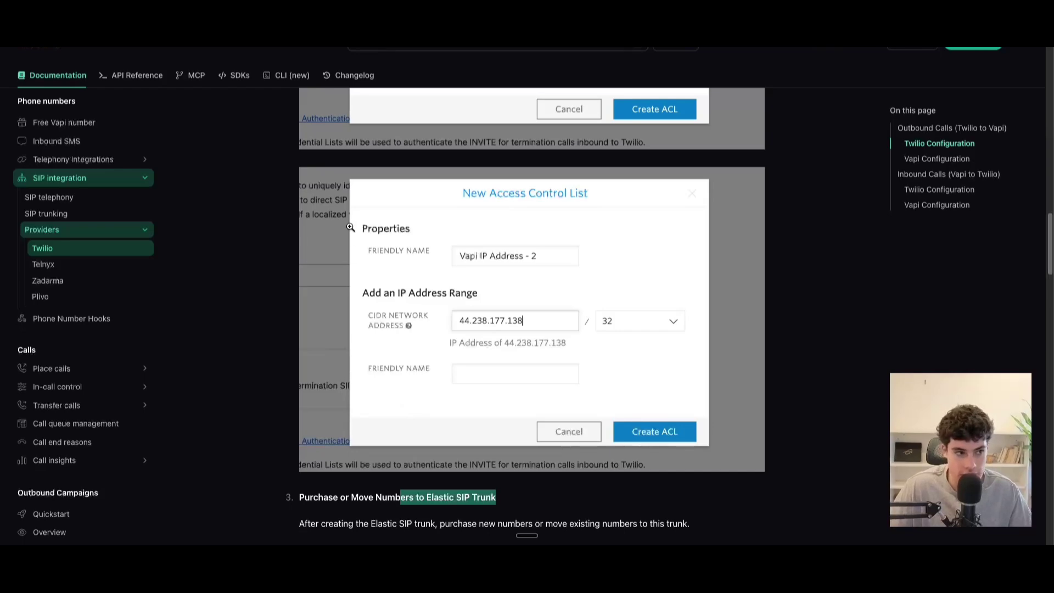
{"action": "scroll", "coordinate": [402, 396], "scroll_direction": "down", "scroll_amount": 4}
{"action": "scroll", "coordinate": [402, 396], "scroll_direction": "down", "scroll_amount": 6}
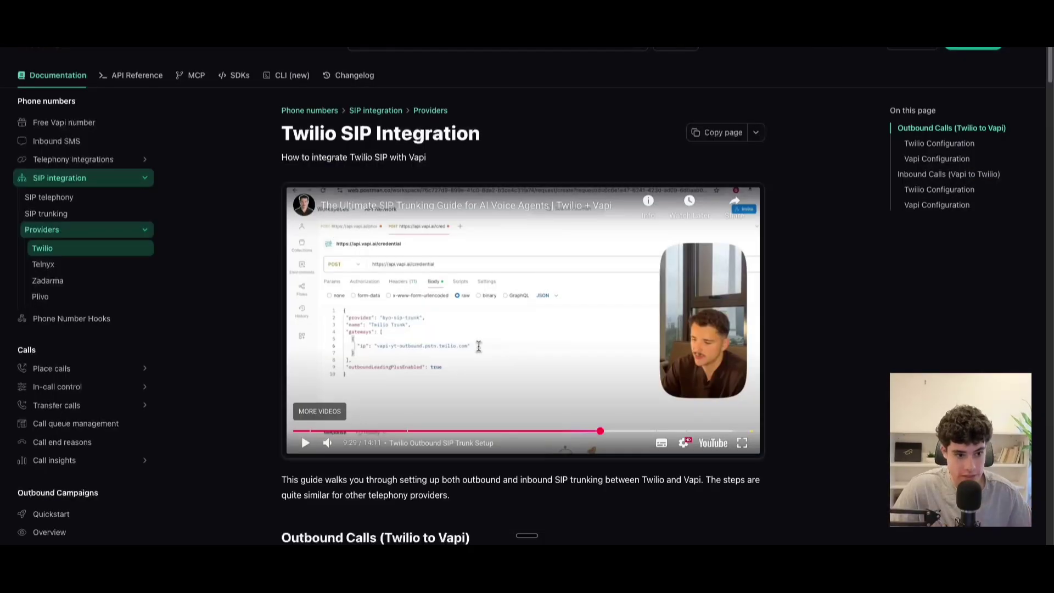
{"action": "scroll", "coordinate": [380, 362], "scroll_direction": "down", "scroll_amount": 10}
{"action": "scroll", "coordinate": [381, 363], "scroll_direction": "down", "scroll_amount": 20}
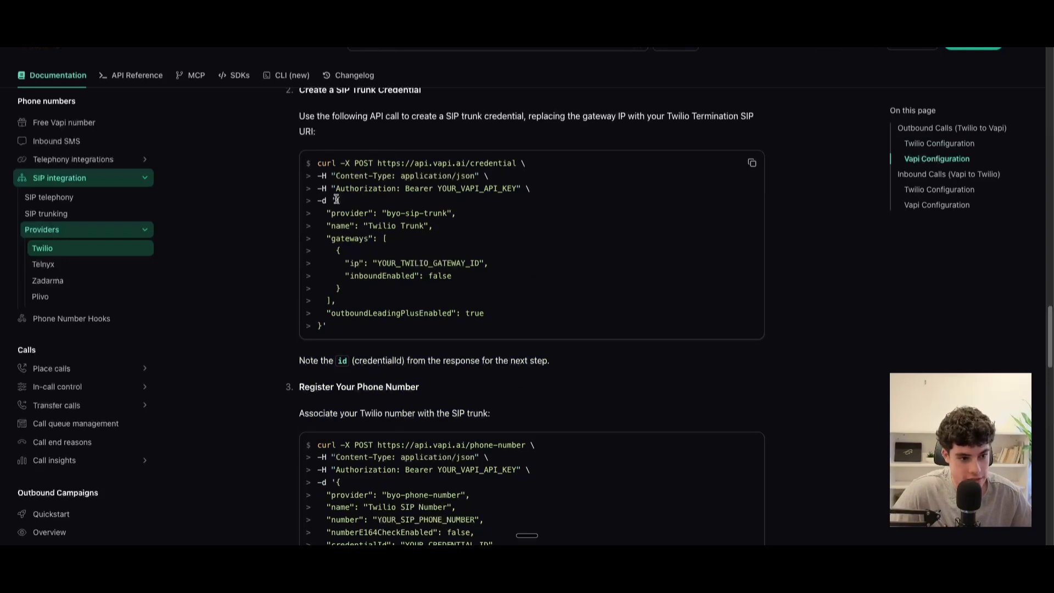
{"action": "left_click_drag", "start_coordinate": [336, 200], "coordinate": [321, 327]}
{"action": "key", "text": "super+c"}
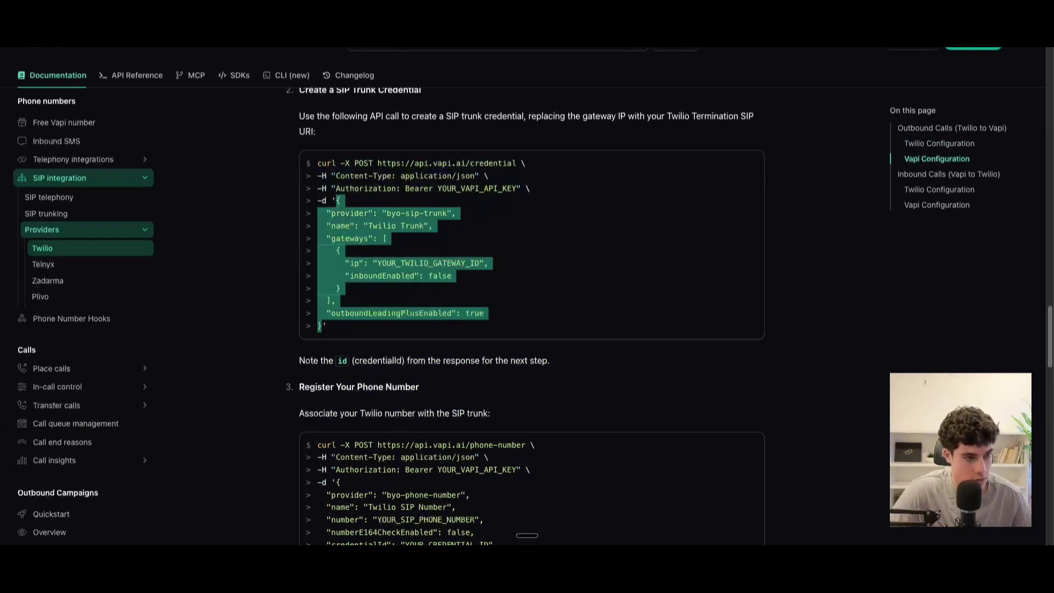
{"action": "key", "text": "super+Tab"}
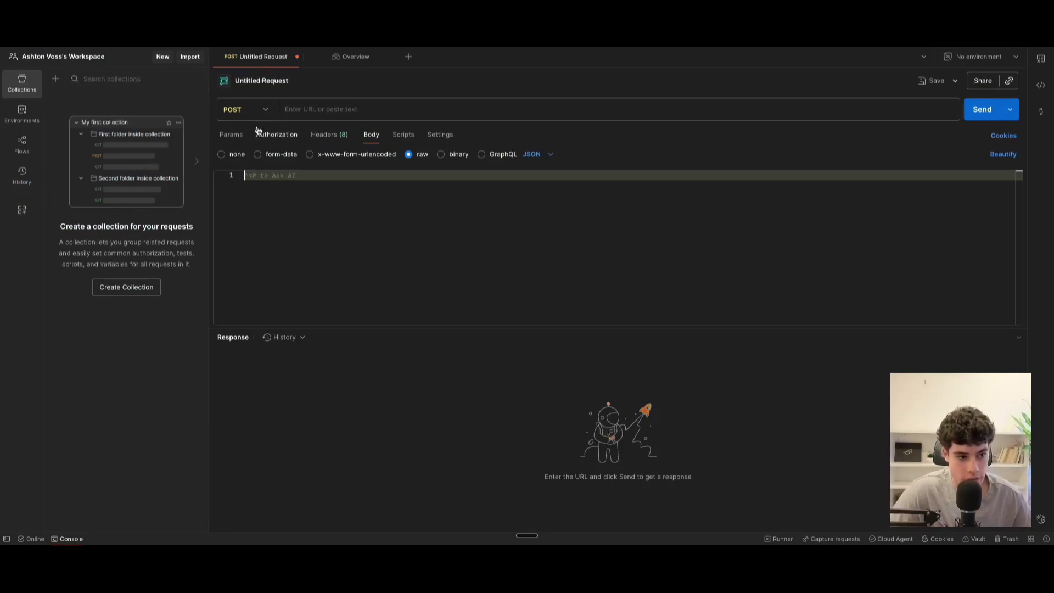
Paste the credential JSON and replace YOUR_TWILIO_GATEWAY_ID with the termination URI plus .pstn.twilio.com.
{"action": "key", "text": "super+v"}
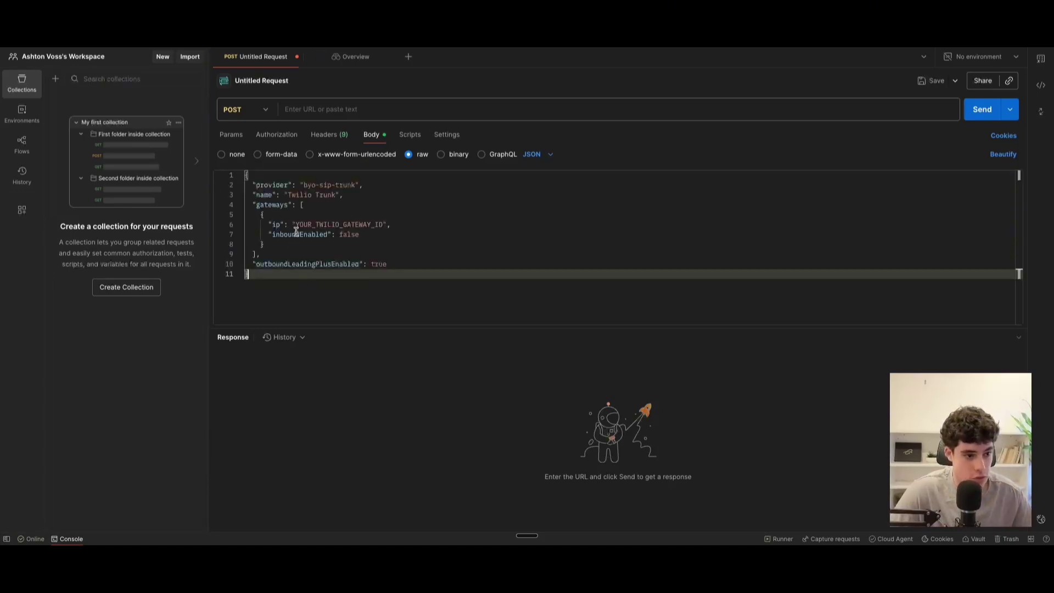
{"action": "left_click_drag", "start_coordinate": [296, 228], "coordinate": [382, 228]}
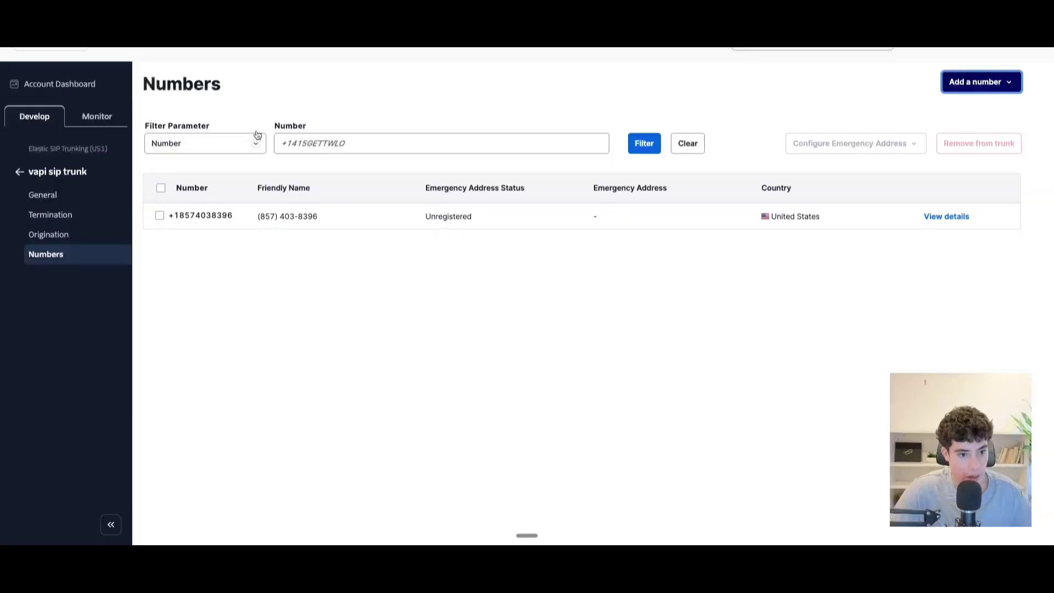
{"action": "left_click", "coordinate": [70, 215]}
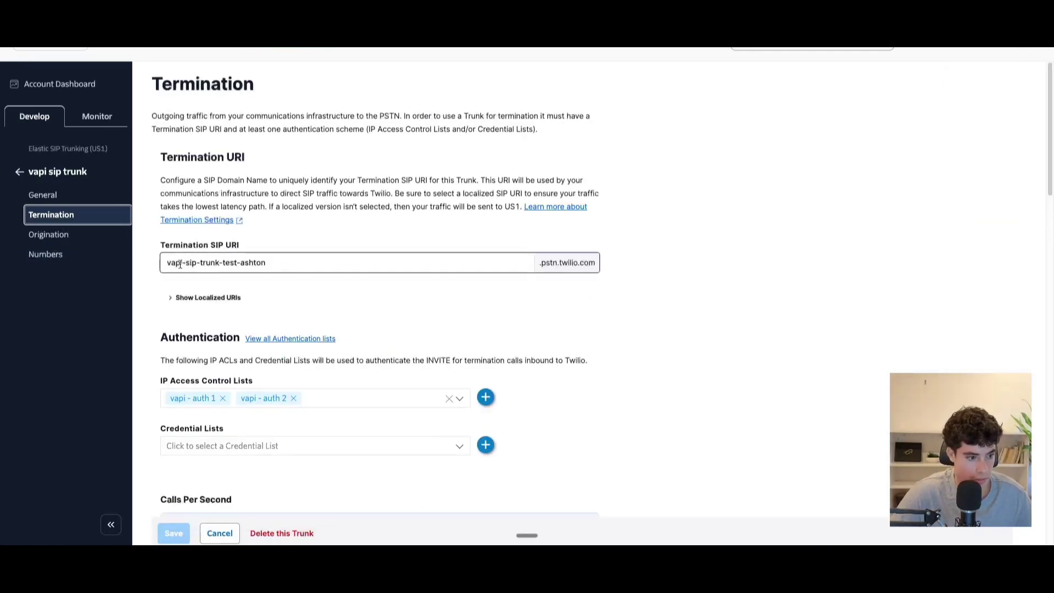
{"action": "left_click_drag", "start_coordinate": [168, 262], "coordinate": [275, 264]}
{"action": "key", "text": "ctrl+c"}
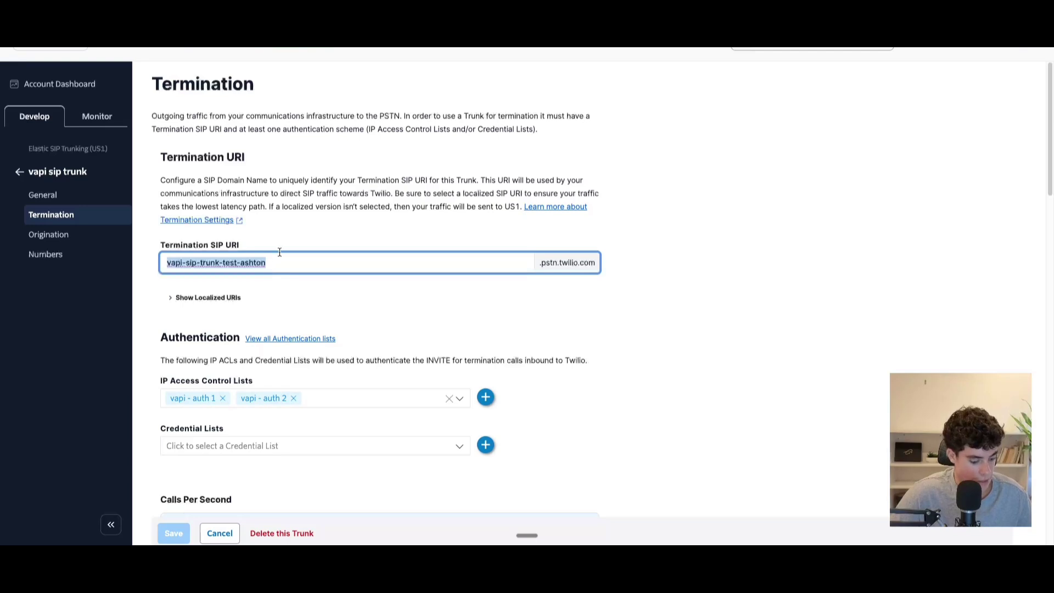
{"action": "key", "text": "super+Tab"}
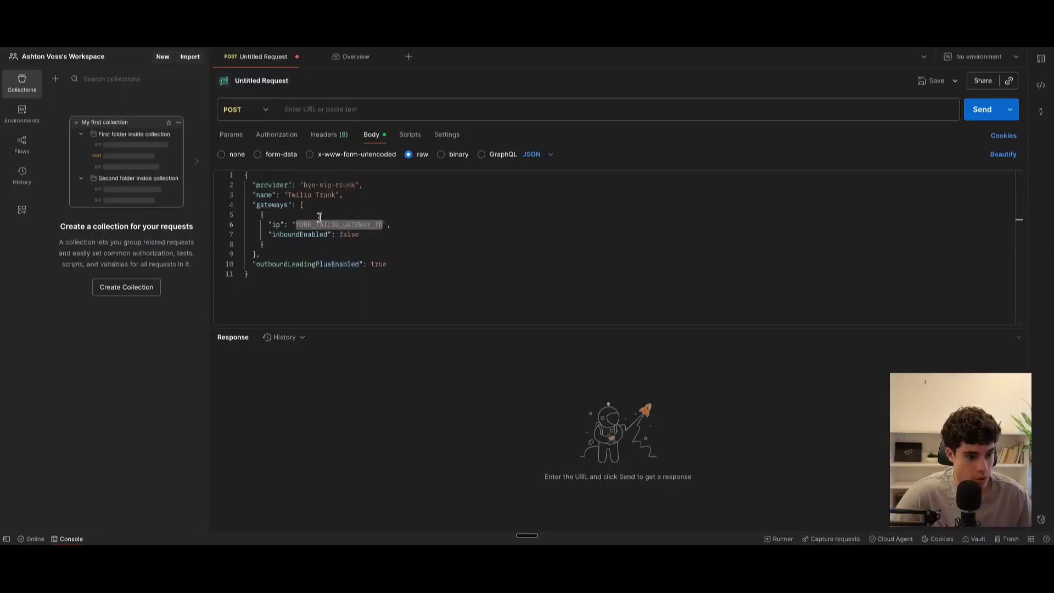
{"action": "key", "text": "ctrl+v"}
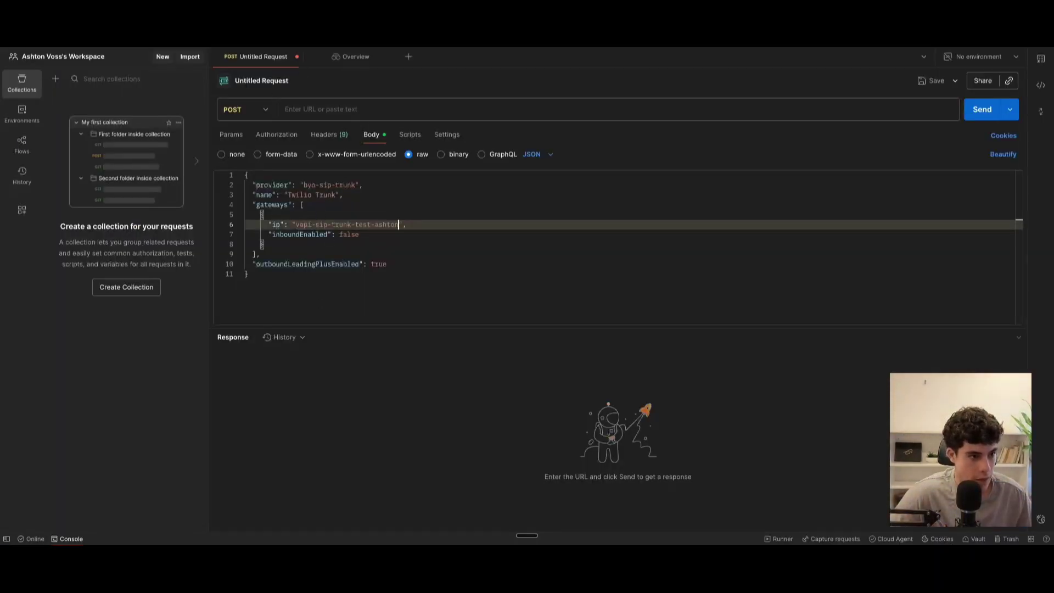
{"action": "key", "text": "super+Tab"}
{"action": "left_click_drag", "start_coordinate": [538, 263], "coordinate": [623, 272]}
{"action": "key", "text": "ctrl+c"}
{"action": "key", "text": "super+Tab"}
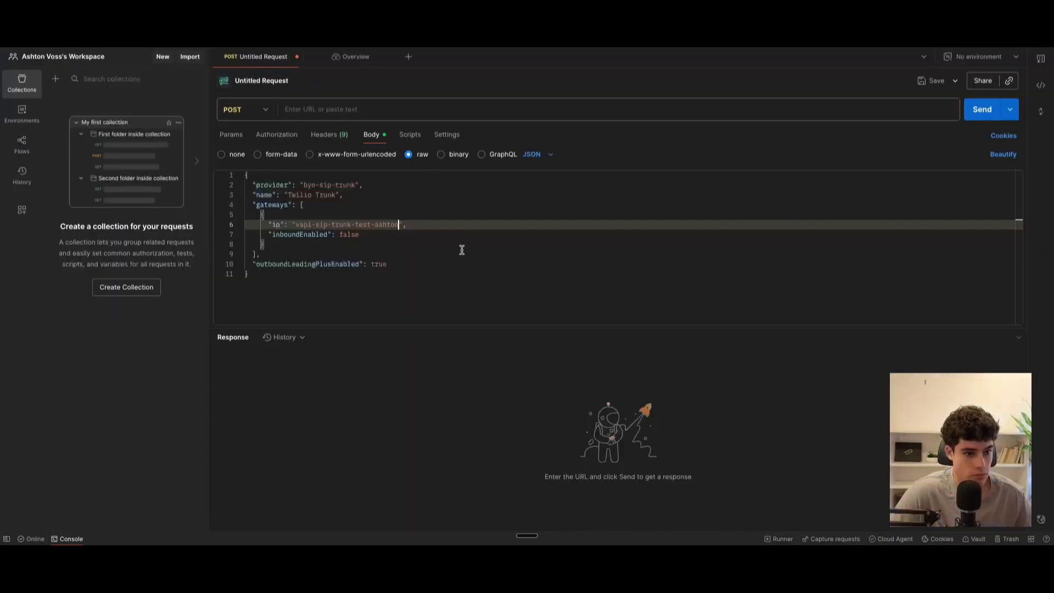
{"action": "key", "text": "ctrl+v"}
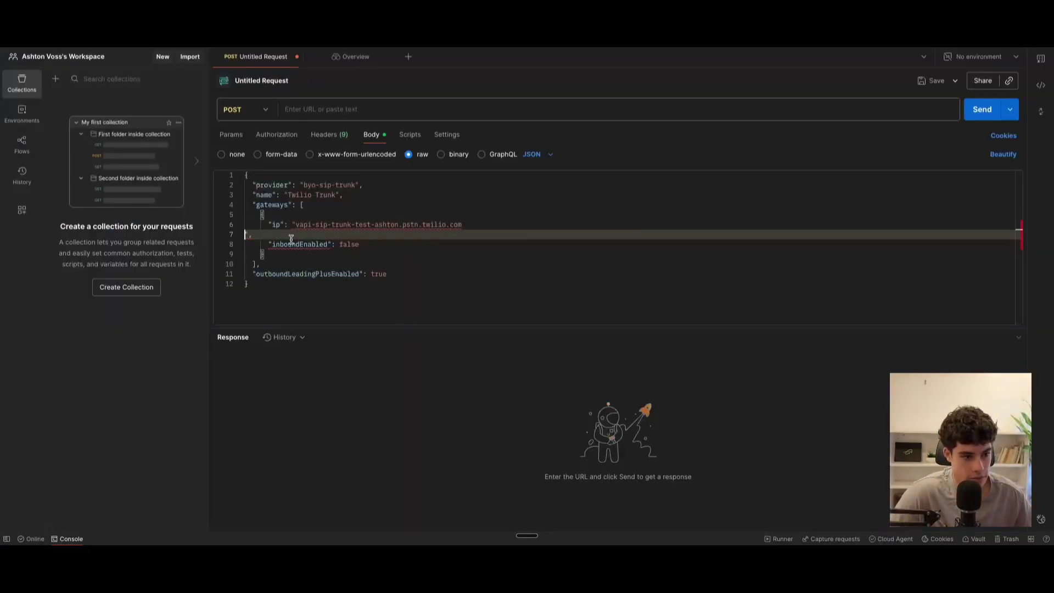
{"action": "key", "text": "BackSpace"}
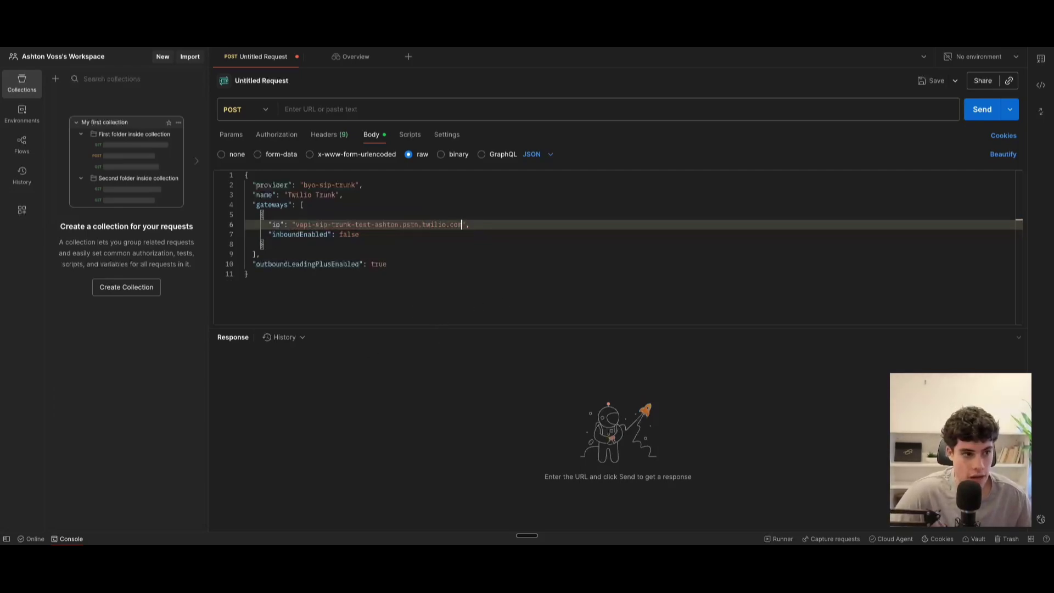
Check the Vapi docs' note about the credential id, then return to the Postman request.
{"action": "key", "text": "alt+Tab"}
{"action": "scroll", "coordinate": [341, 224], "scroll_direction": "down", "scroll_amount": 5}
{"action": "scroll", "coordinate": [341, 224], "scroll_direction": "up", "scroll_amount": 4}
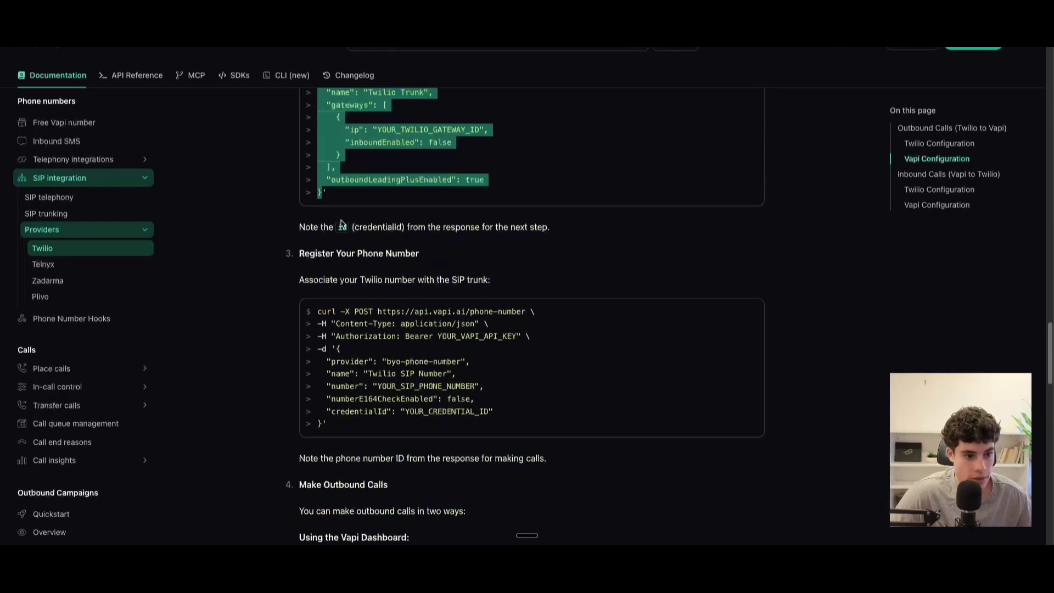
{"action": "left_click_drag", "start_coordinate": [321, 227], "coordinate": [367, 227]}
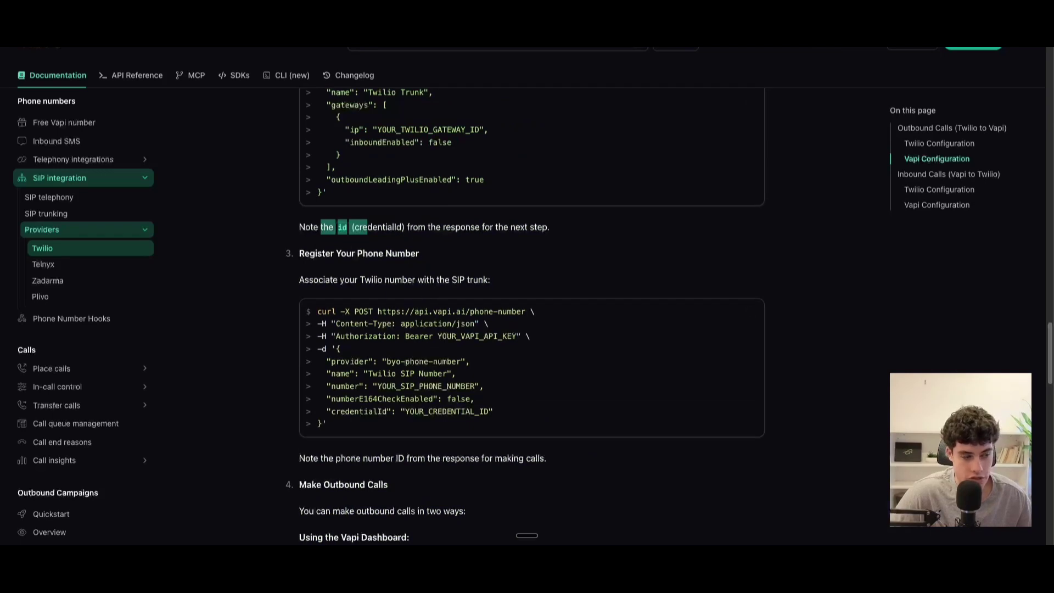
{"action": "key", "text": "alt+Tab"}
{"action": "left_click", "coordinate": [352, 425]}
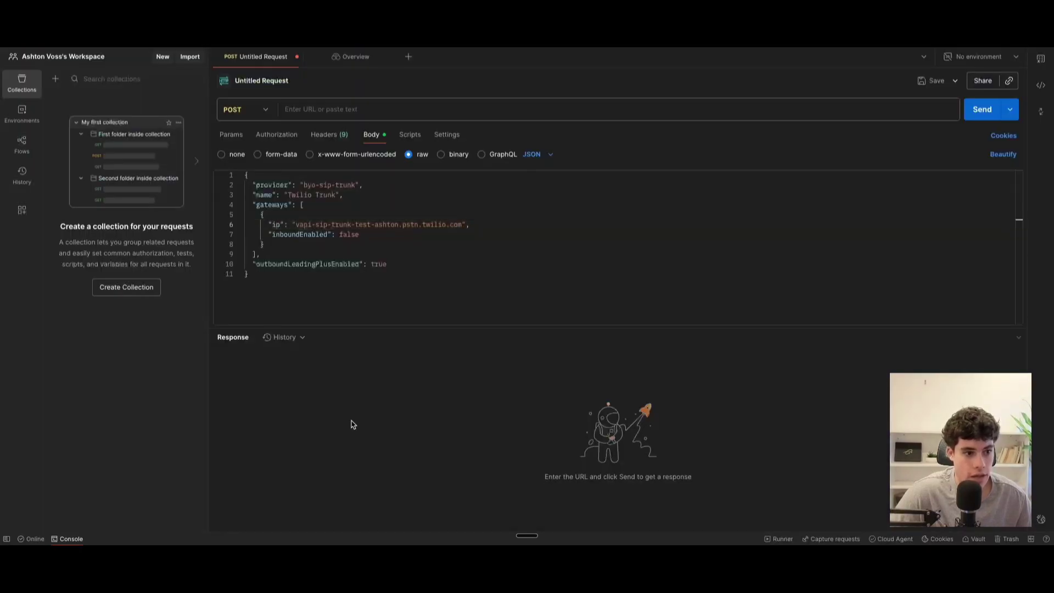
Set the POST request's authorization to Bearer Token holding the Vapi private API key.
{"action": "left_click", "coordinate": [285, 143]}
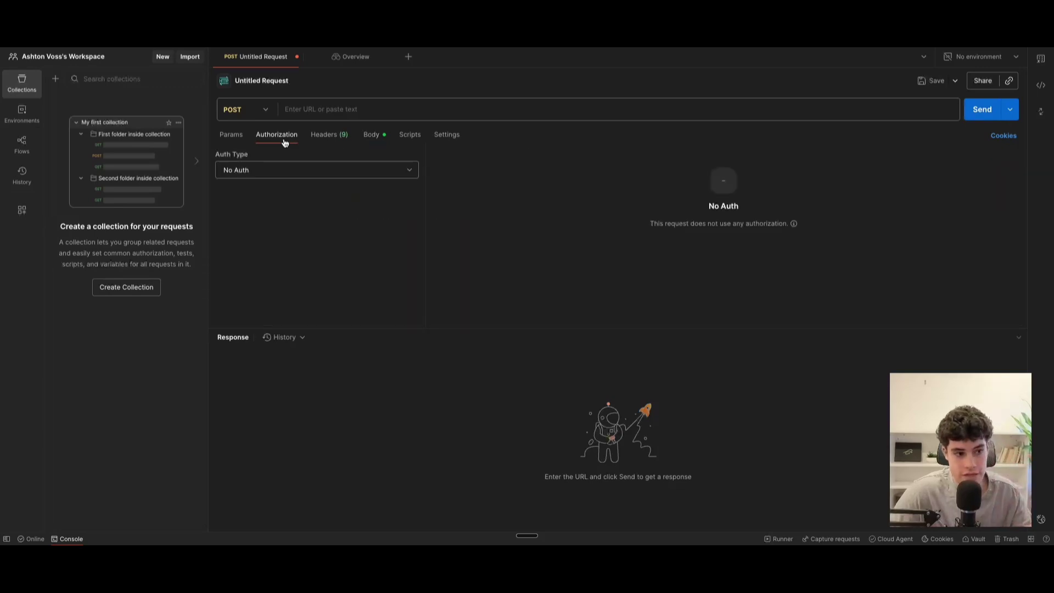
{"action": "left_click", "coordinate": [288, 171]}
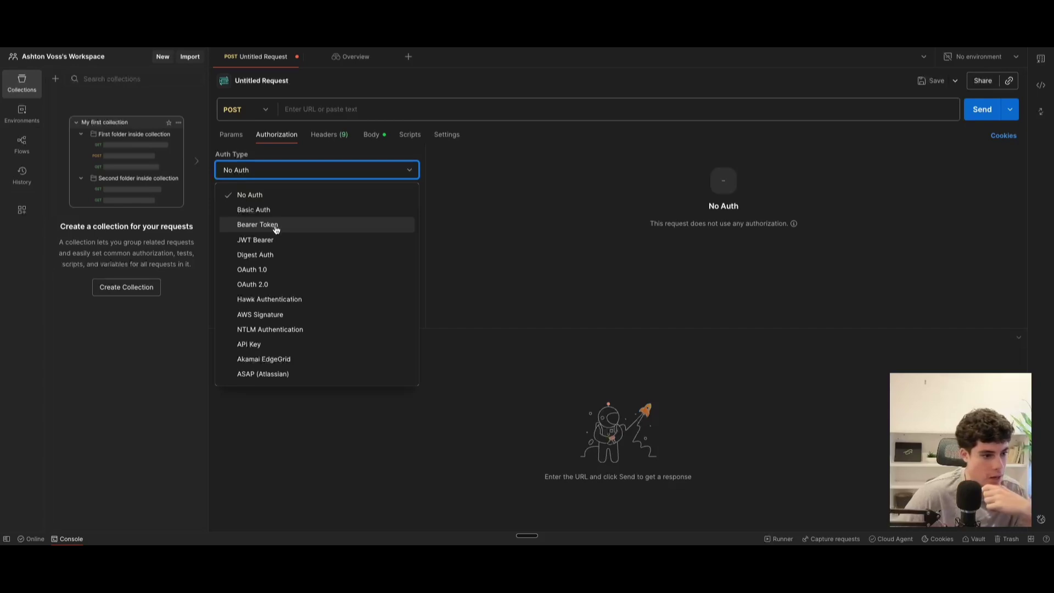
{"action": "left_click", "coordinate": [276, 226]}
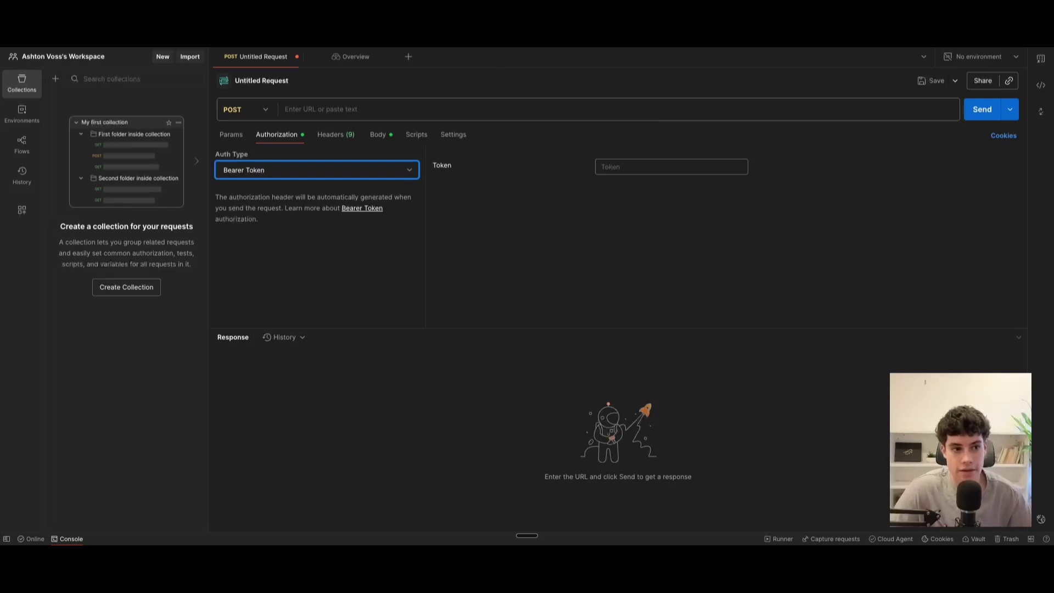
{"action": "key", "text": "super+Tab"}
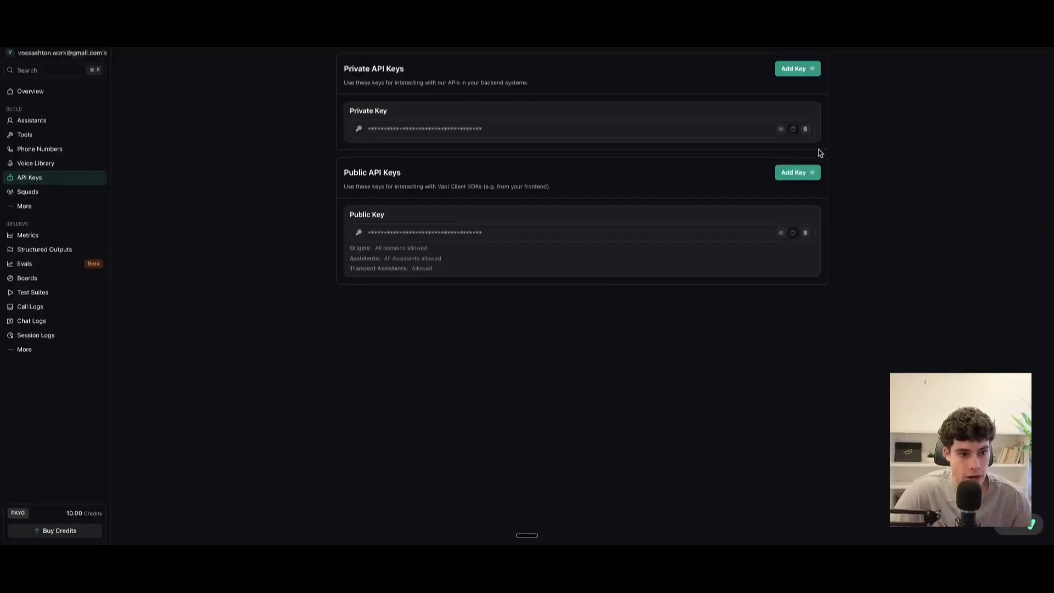
{"action": "key", "text": "super+Tab"}
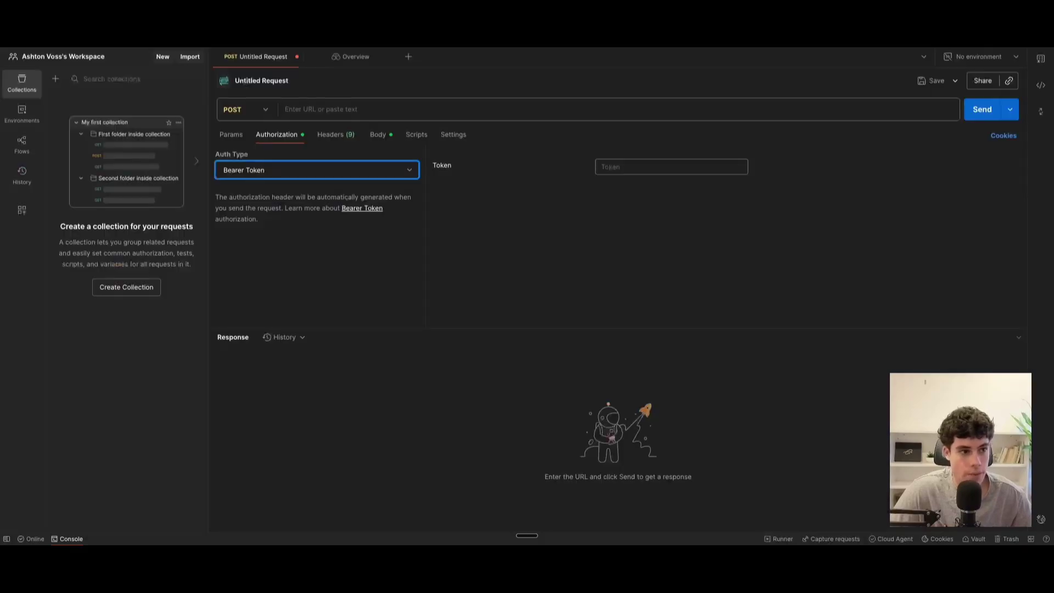
{"action": "left_click", "coordinate": [650, 167]}
{"action": "key", "text": "super+v"}
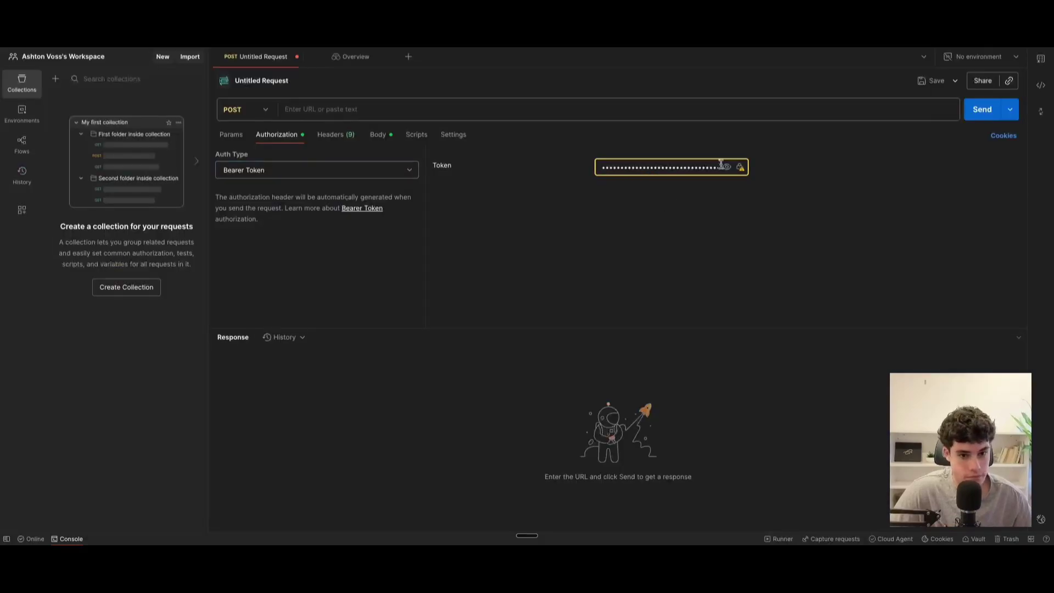
{"action": "key", "text": "super+Tab"}
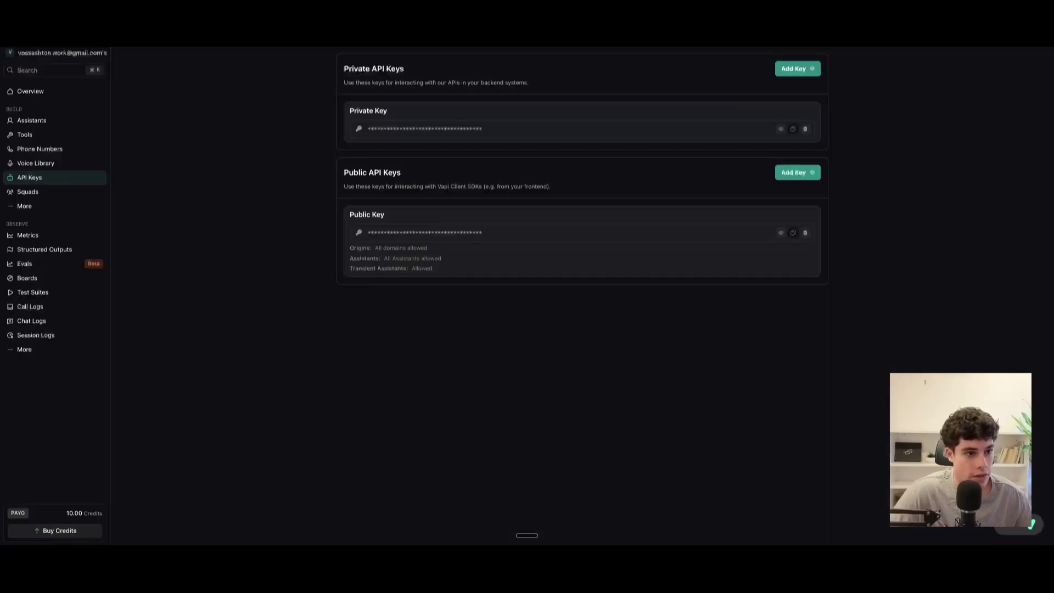
{"action": "key", "text": "super+Tab"}
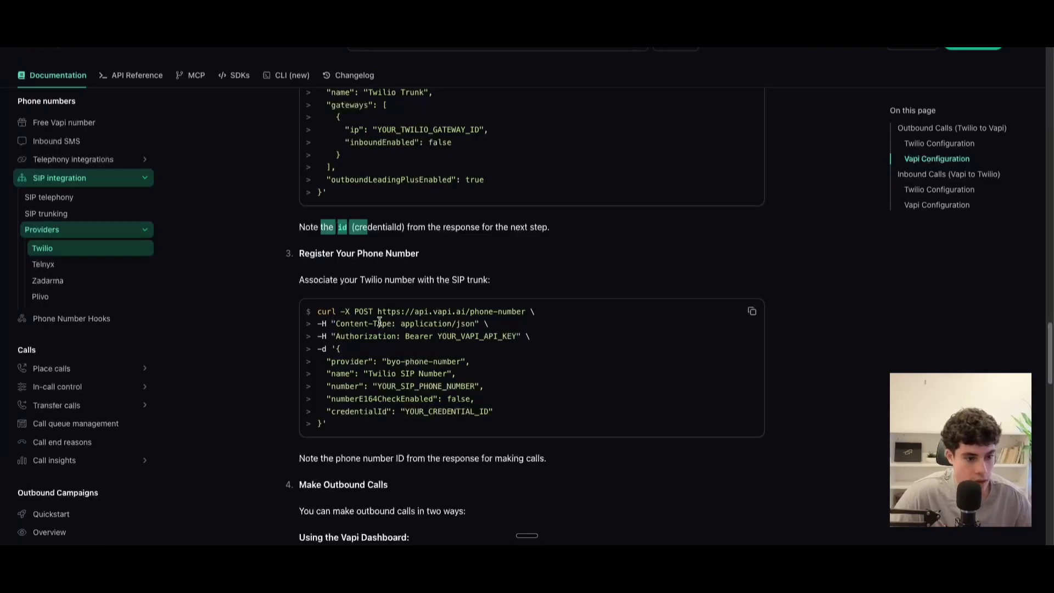
{"action": "scroll", "coordinate": [379, 322], "scroll_direction": "up", "scroll_amount": 4}
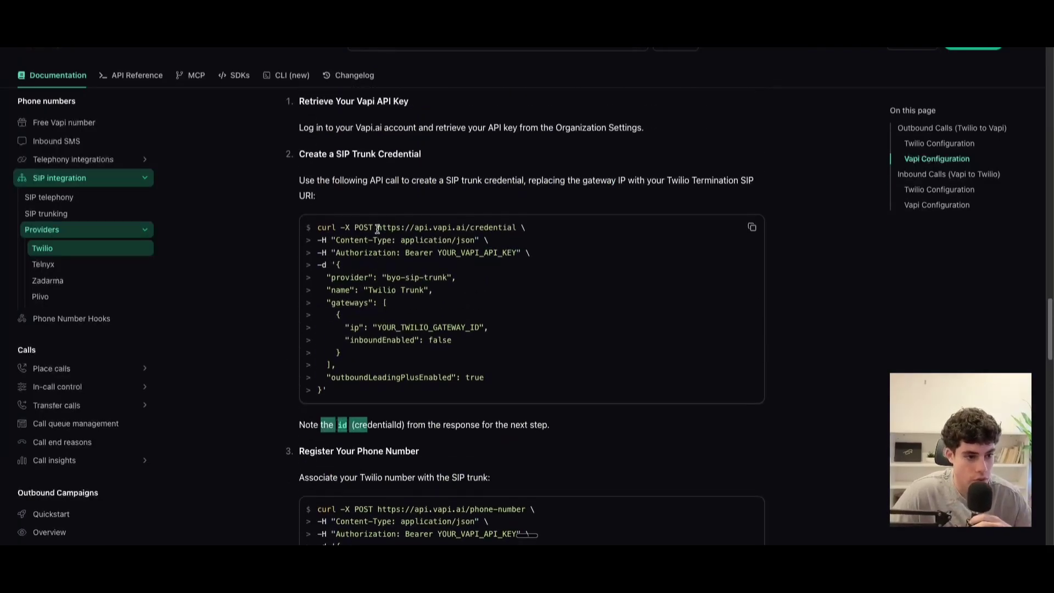
{"action": "left_click_drag", "start_coordinate": [377, 229], "coordinate": [517, 231]}
{"action": "key", "text": "ctrl+c"}
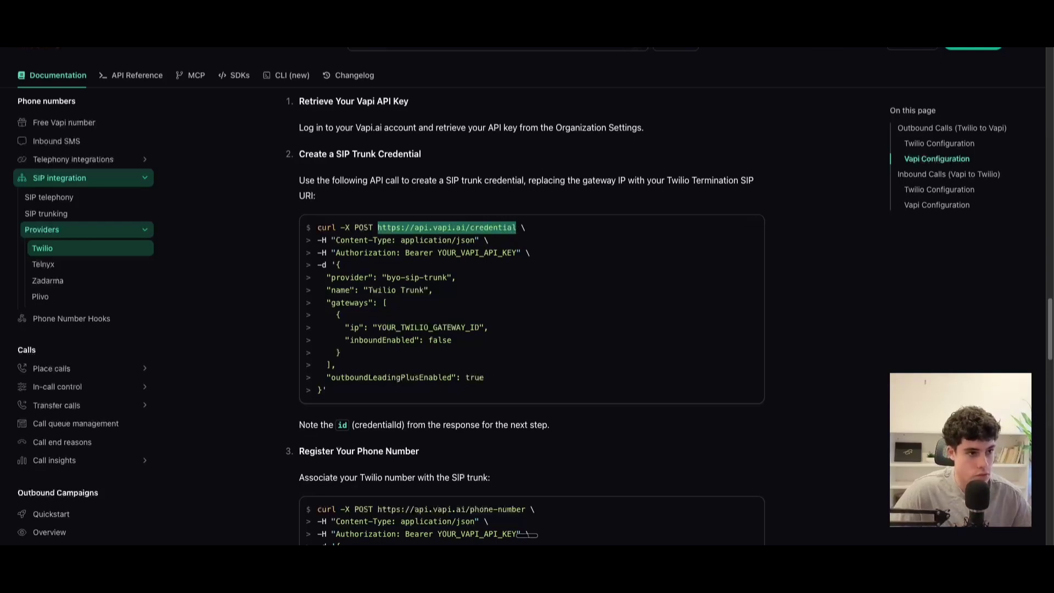
{"action": "key", "text": "alt+Tab"}
{"action": "key", "text": "ctrl+v"}
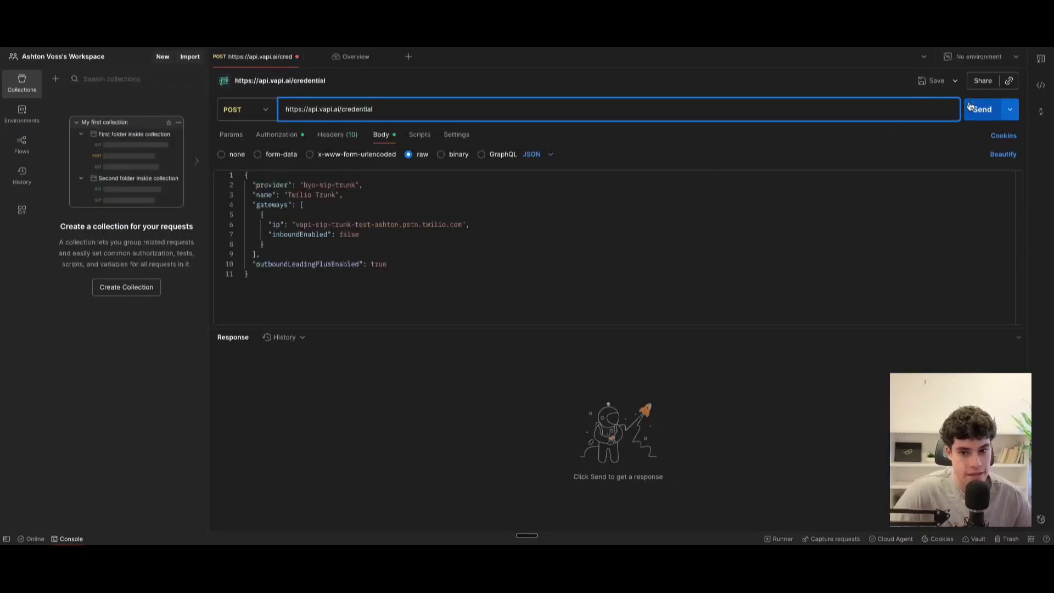
{"action": "left_click", "coordinate": [970, 106]}
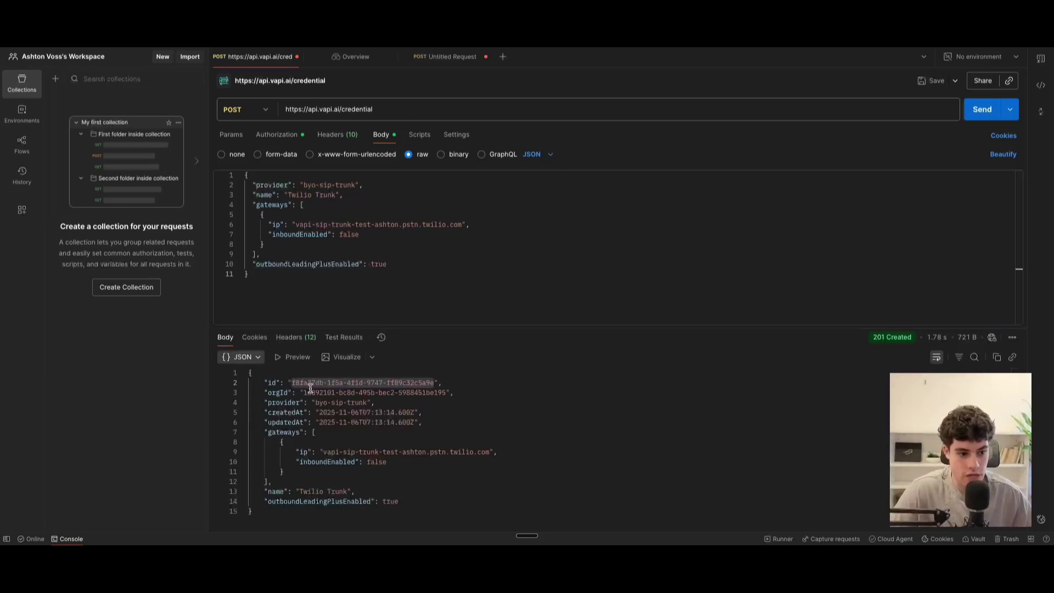
Copy the returned credential id from the response, then move to the untitled request.
{"action": "left_click", "coordinate": [294, 383]}
{"action": "key", "text": "Down"}
{"action": "left_click_drag", "start_coordinate": [294, 382], "coordinate": [434, 383]}
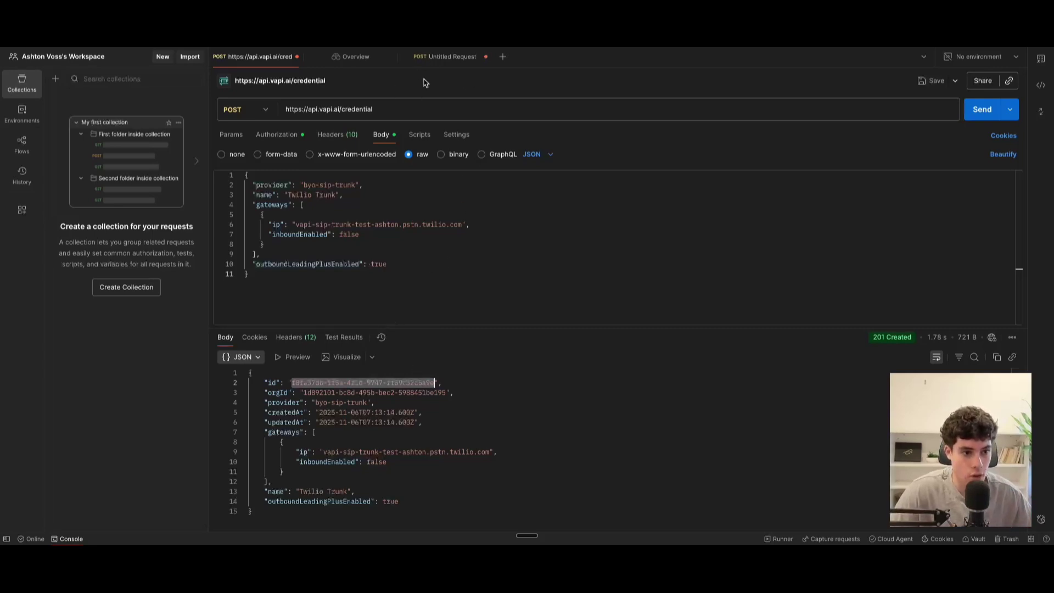
{"action": "left_click", "coordinate": [436, 61]}
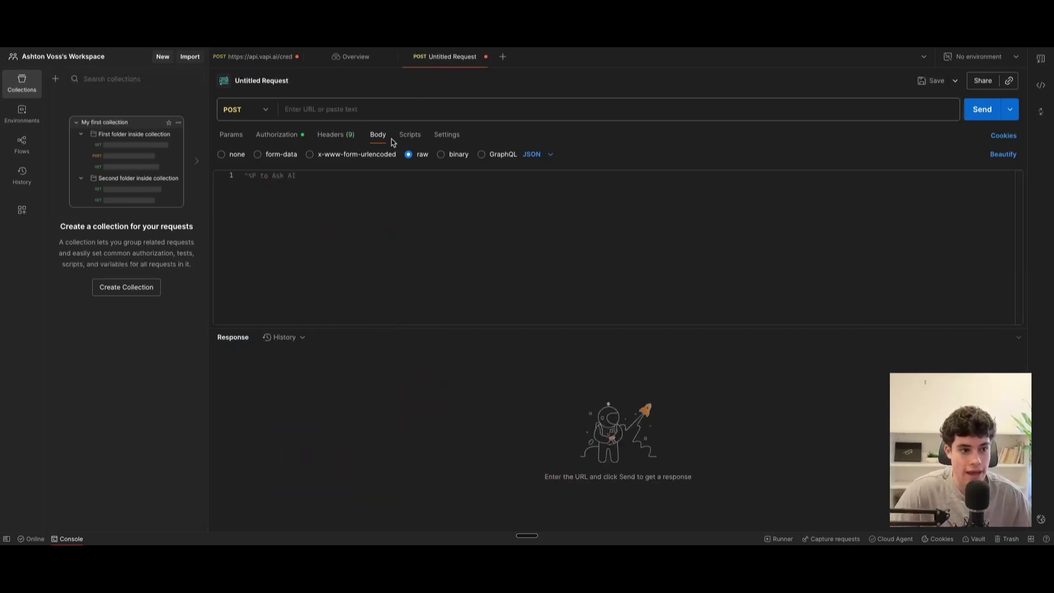
{"action": "left_click", "coordinate": [330, 108]}
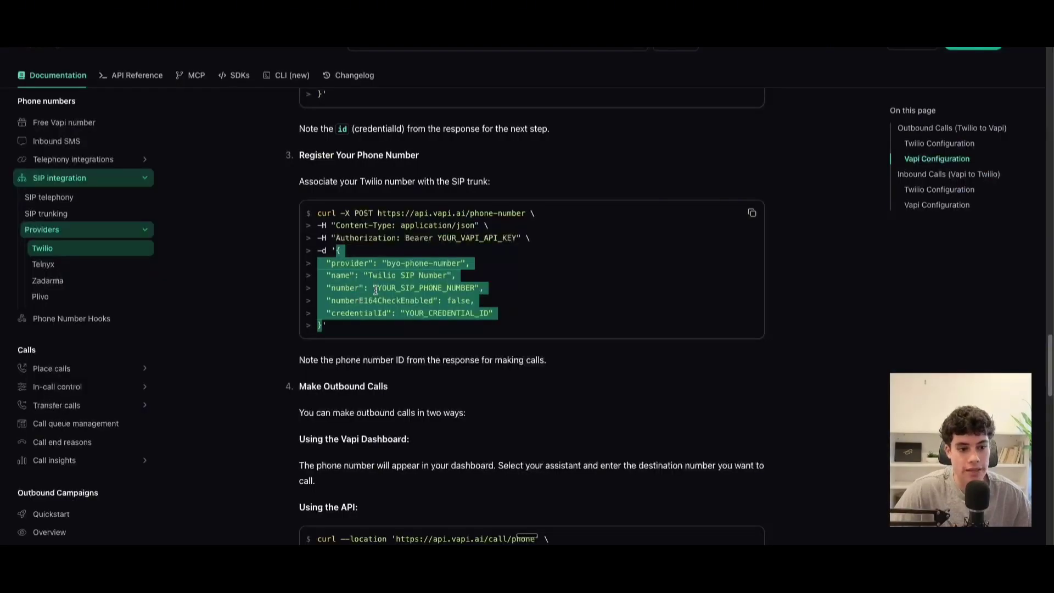
{"action": "left_click", "coordinate": [586, 292]}
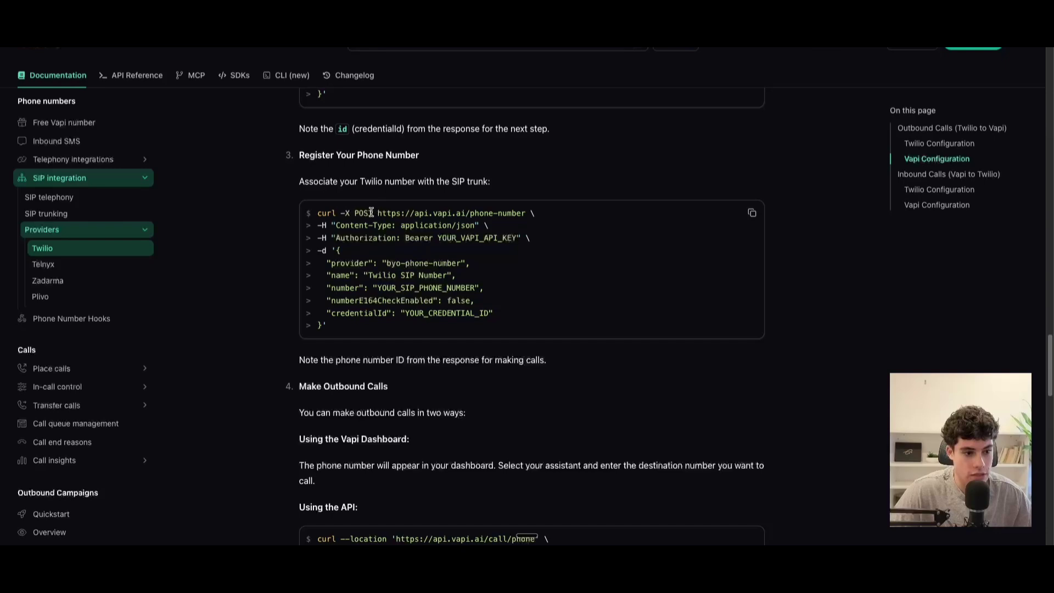
{"action": "left_click_drag", "start_coordinate": [376, 212], "coordinate": [525, 214]}
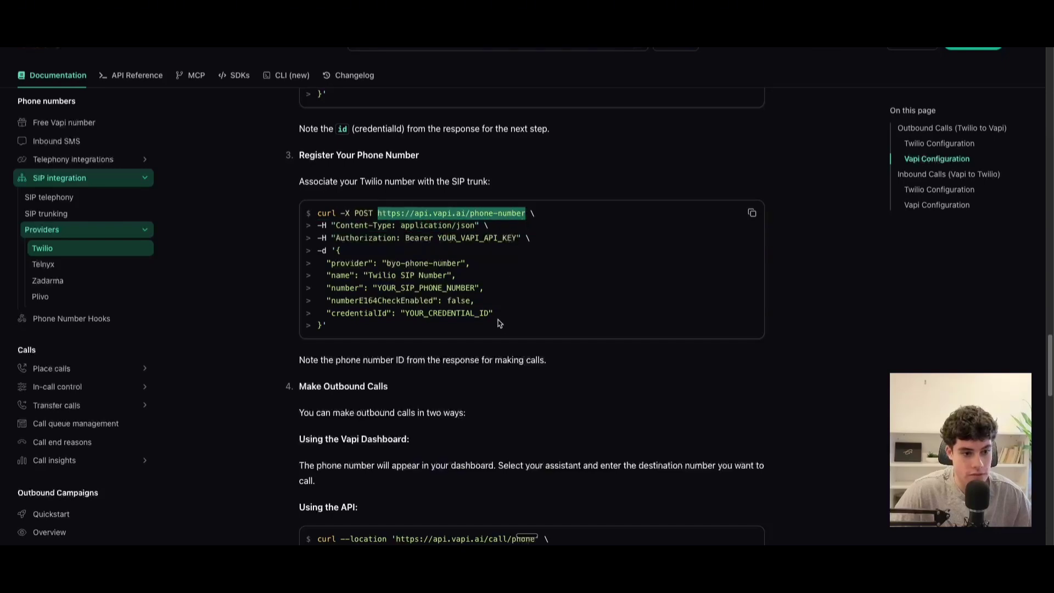
{"action": "key", "text": "super+c"}
{"action": "key", "text": "super+Tab"}
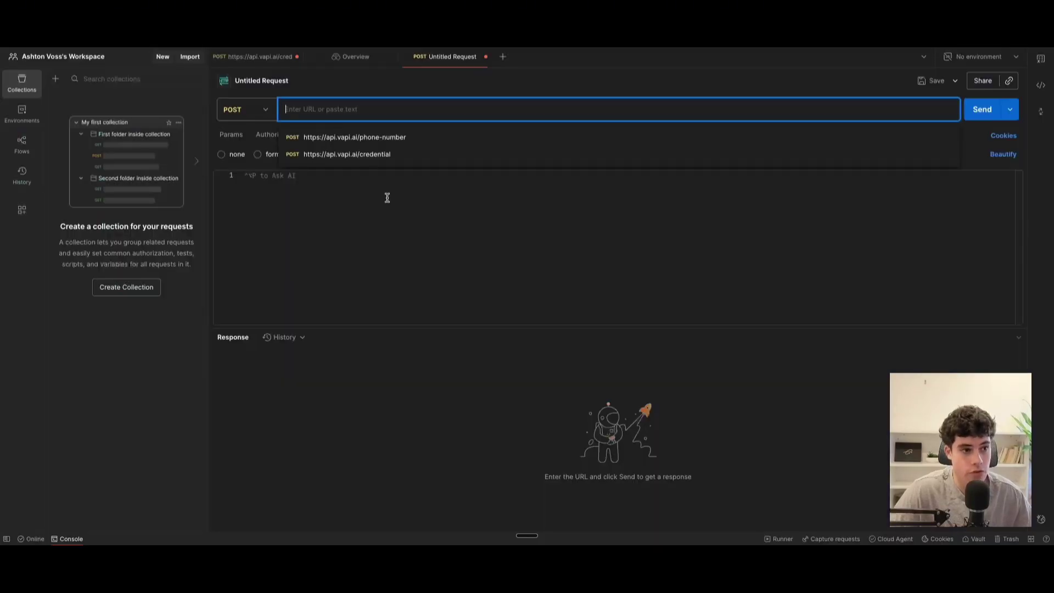
{"action": "key", "text": "super+v"}
{"action": "key", "text": "super+v"}
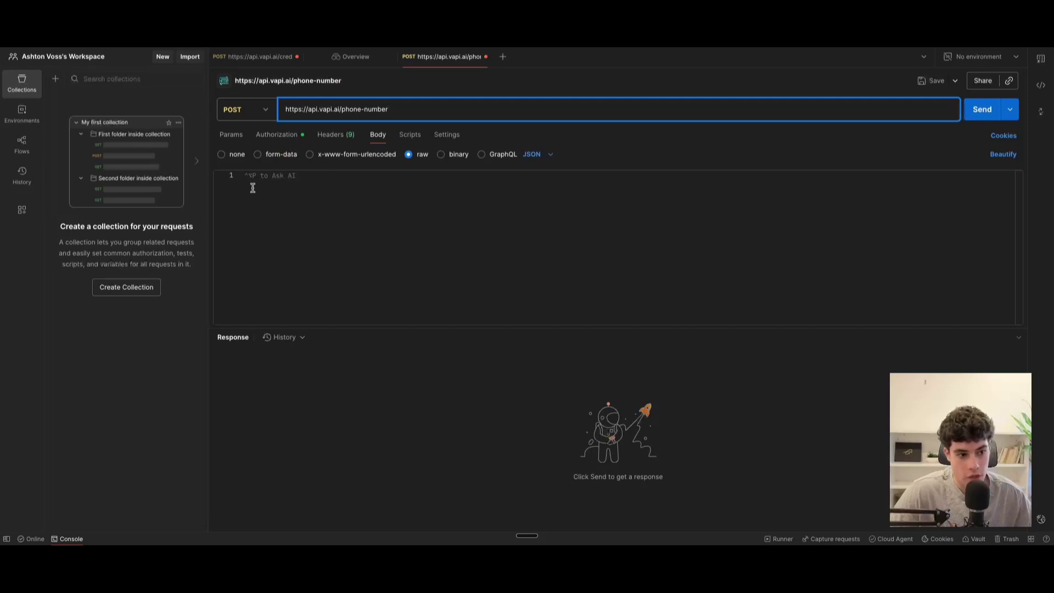
{"action": "left_click", "coordinate": [291, 136]}
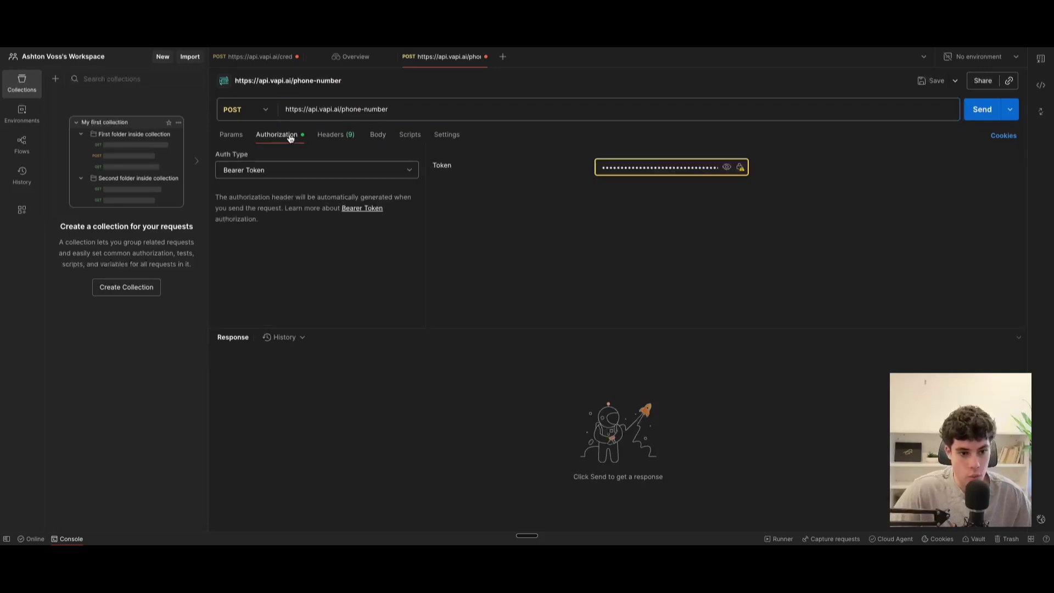
{"action": "left_click", "coordinate": [275, 173]}
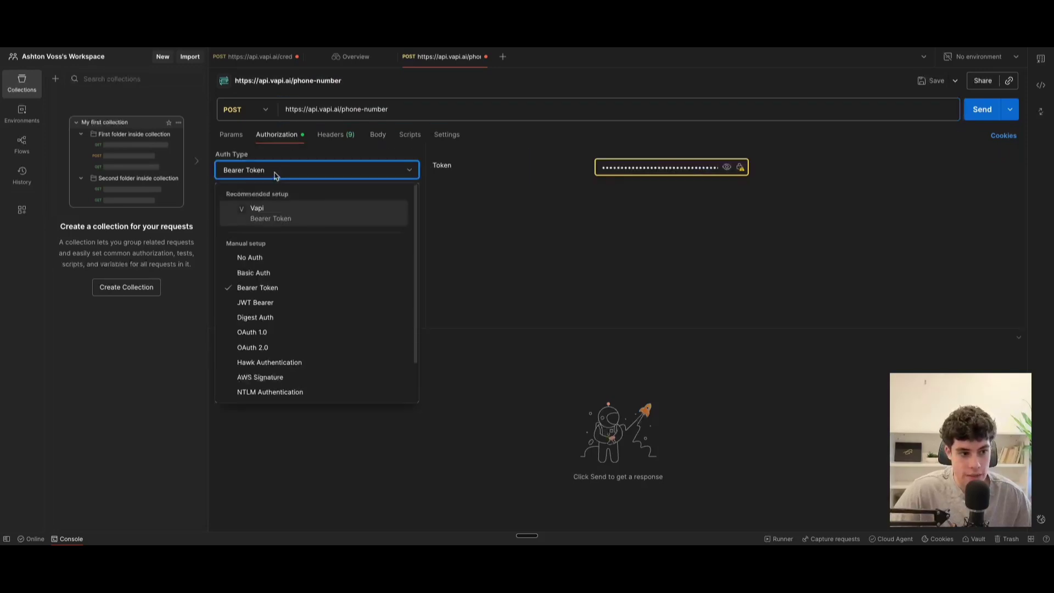
{"action": "left_click", "coordinate": [271, 290]}
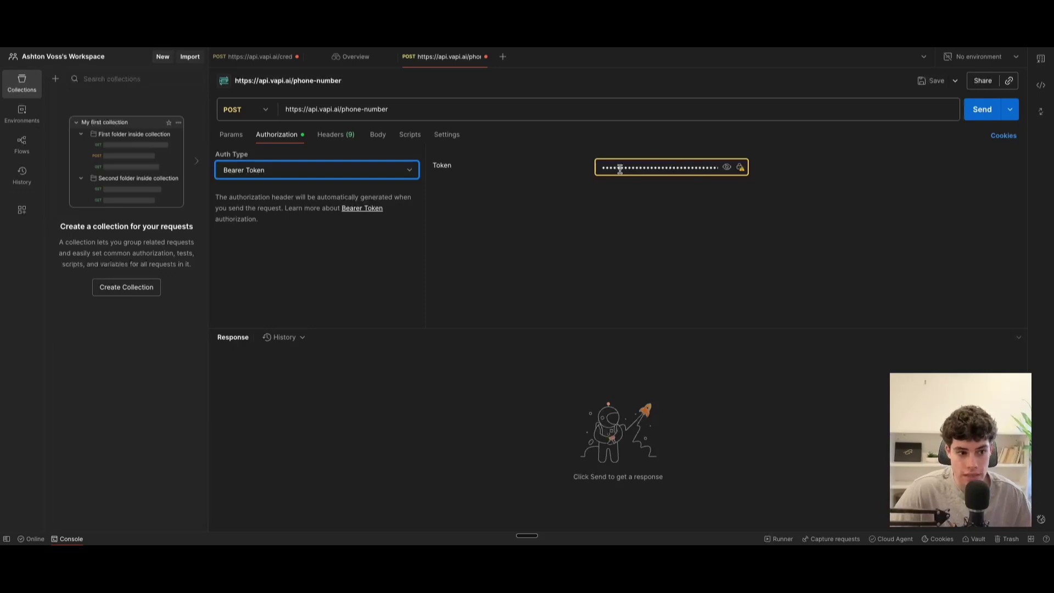
Paste the docs' example phone-number JSON into the request's raw body.
{"action": "left_click", "coordinate": [377, 135]}
{"action": "left_click", "coordinate": [282, 188]}
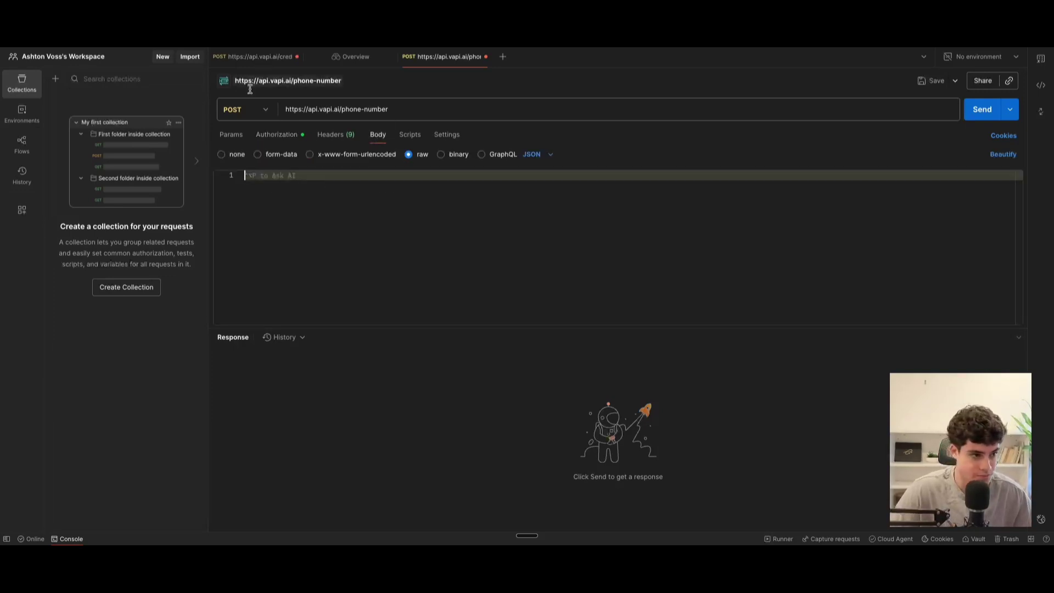
{"action": "key", "text": "super+Tab"}
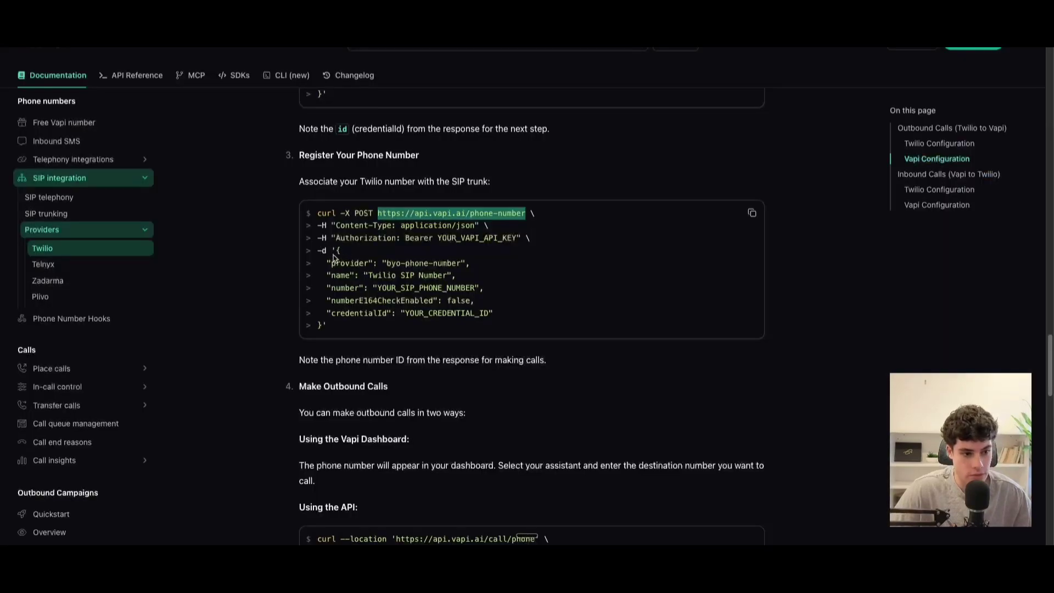
{"action": "left_click_drag", "start_coordinate": [336, 251], "coordinate": [324, 326]}
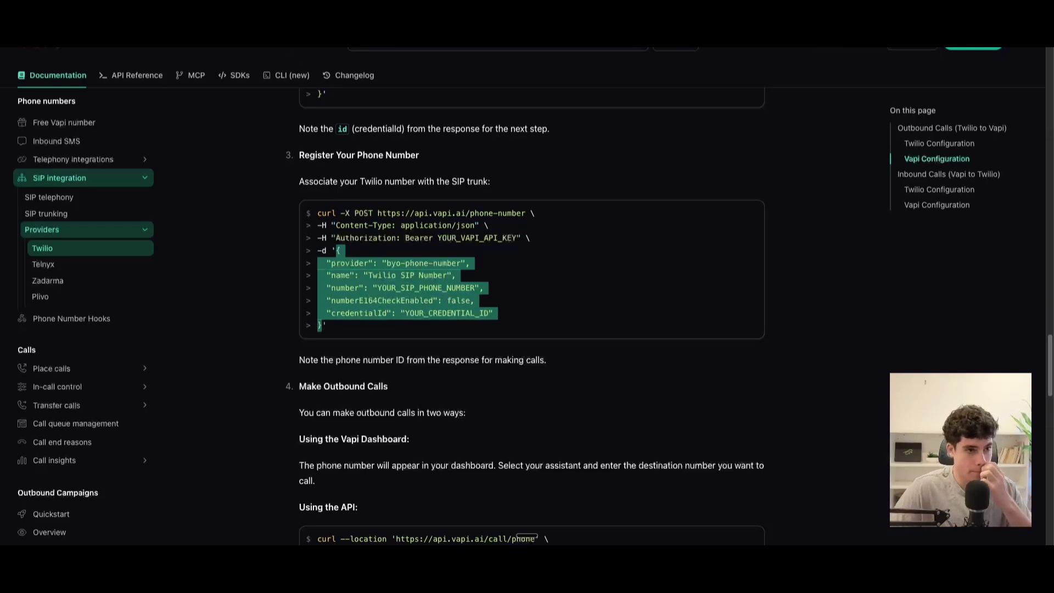
{"action": "key", "text": "super+Tab"}
{"action": "key", "text": "super+v"}
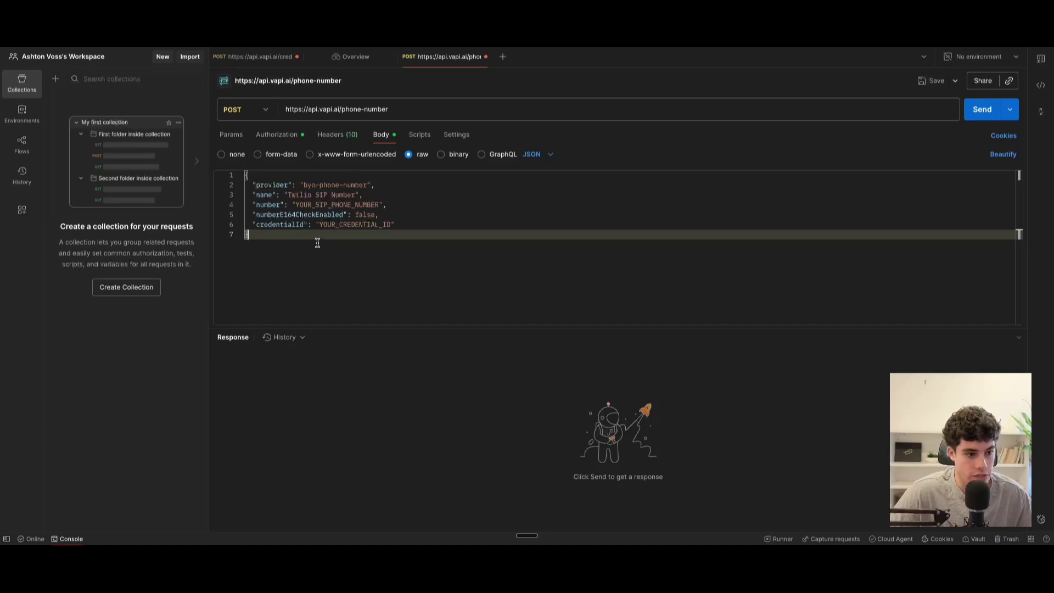
Replace the body's credentialId placeholder with the new credential's id from the first response.
{"action": "double_click", "coordinate": [297, 204]}
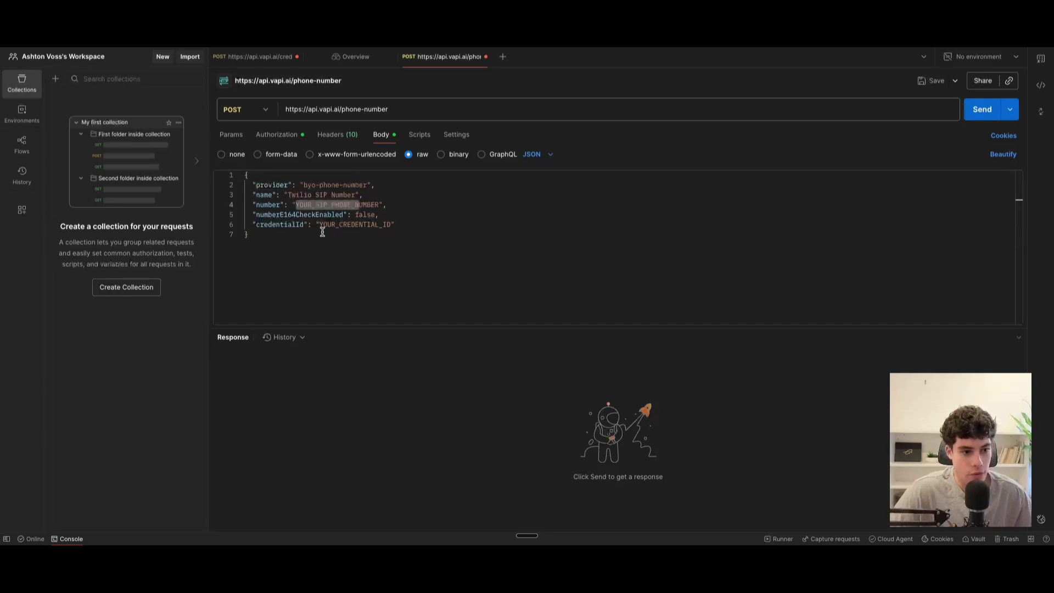
{"action": "left_click", "coordinate": [387, 234]}
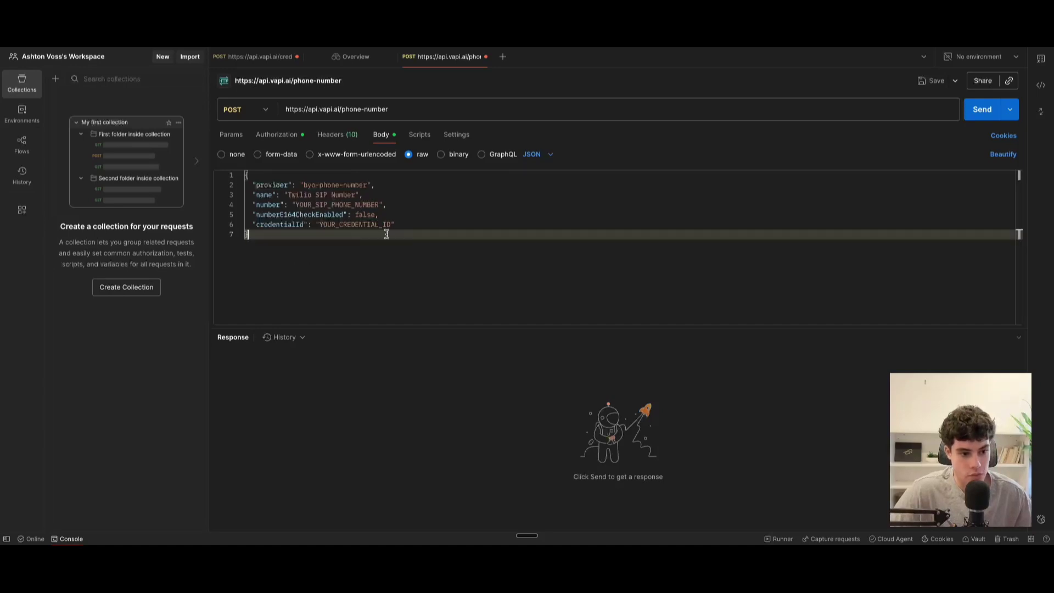
{"action": "left_click", "coordinate": [260, 56]}
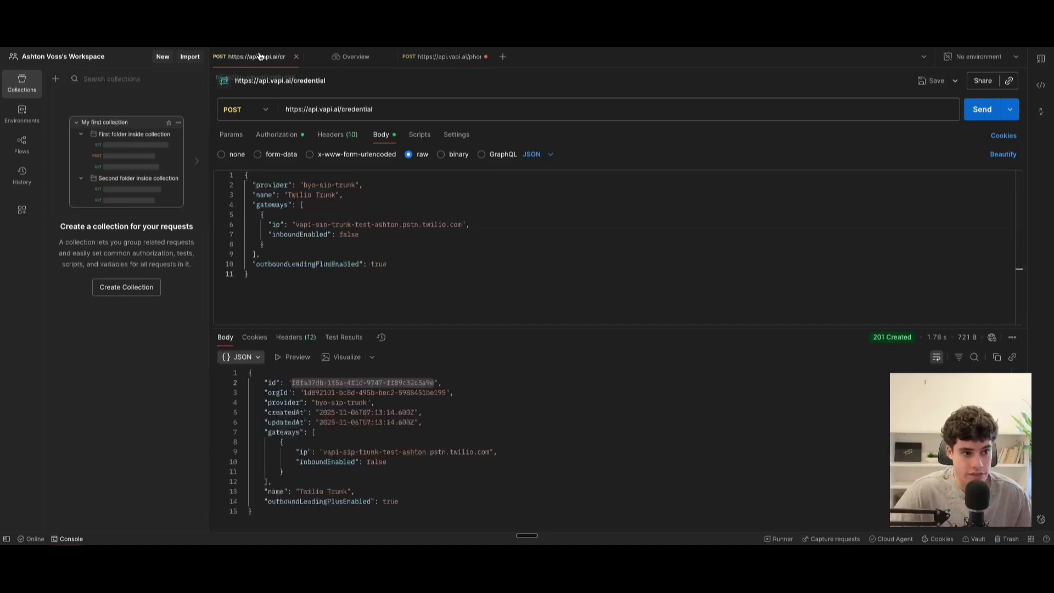
{"action": "left_click", "coordinate": [376, 382]}
{"action": "left_click_drag", "start_coordinate": [291, 387], "coordinate": [432, 386]}
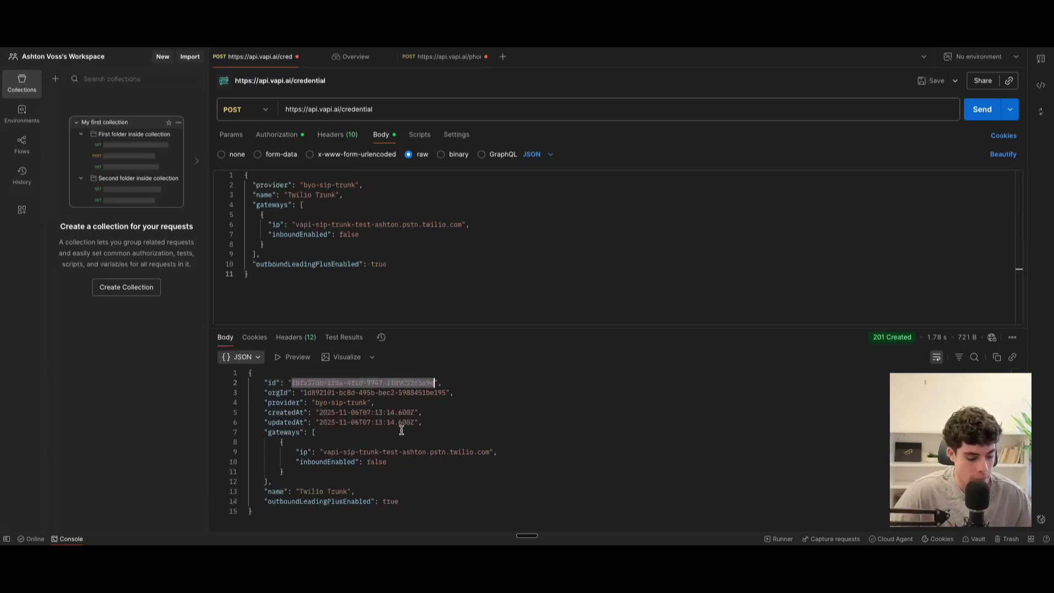
{"action": "left_click", "coordinate": [442, 57]}
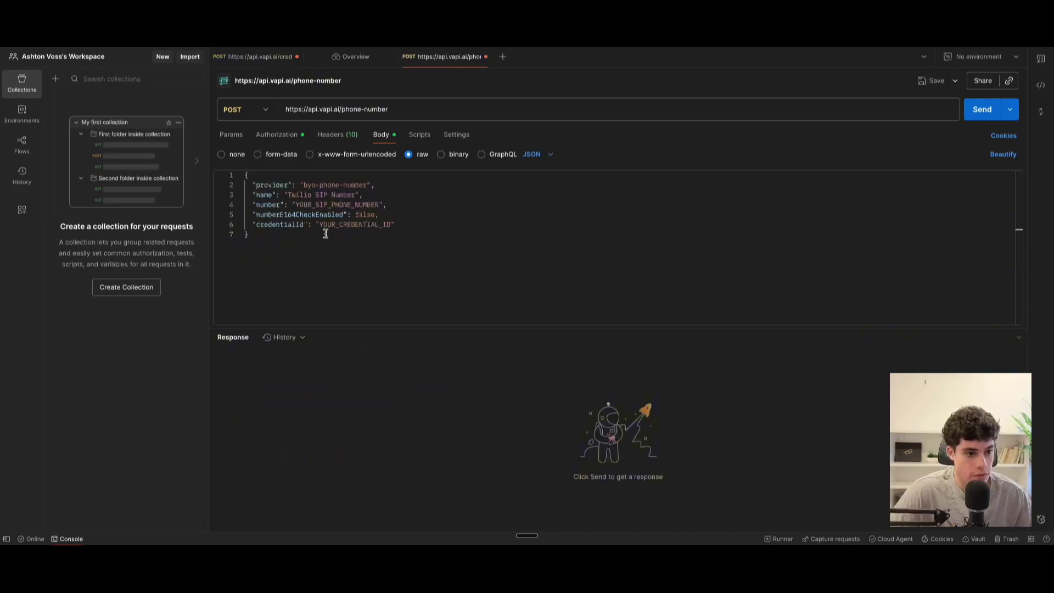
{"action": "left_click_drag", "start_coordinate": [320, 225], "coordinate": [387, 230]}
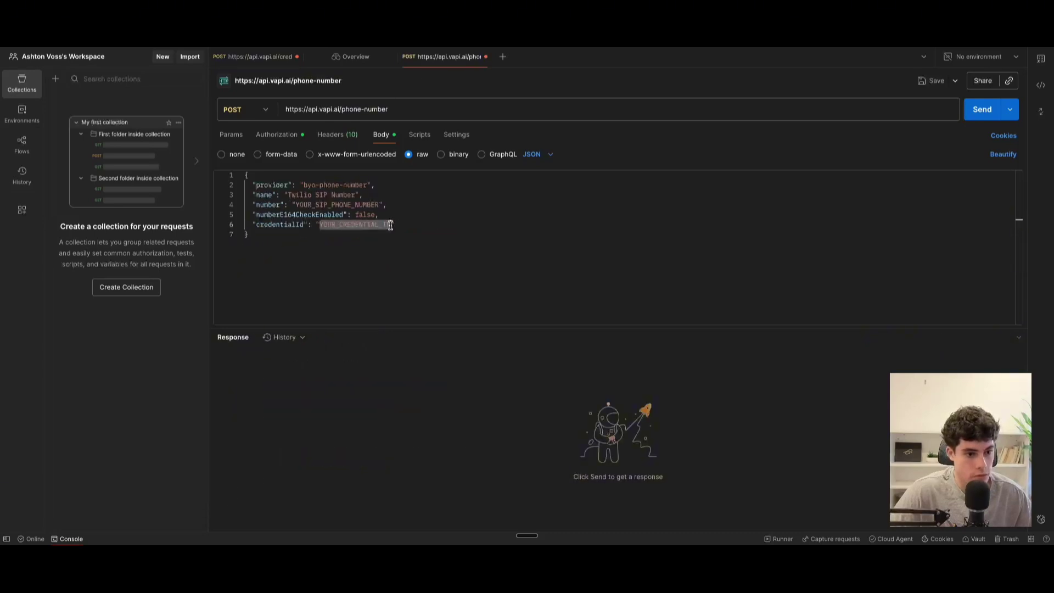
{"action": "key", "text": "ctrl+v"}
{"action": "type", "text": "\""}
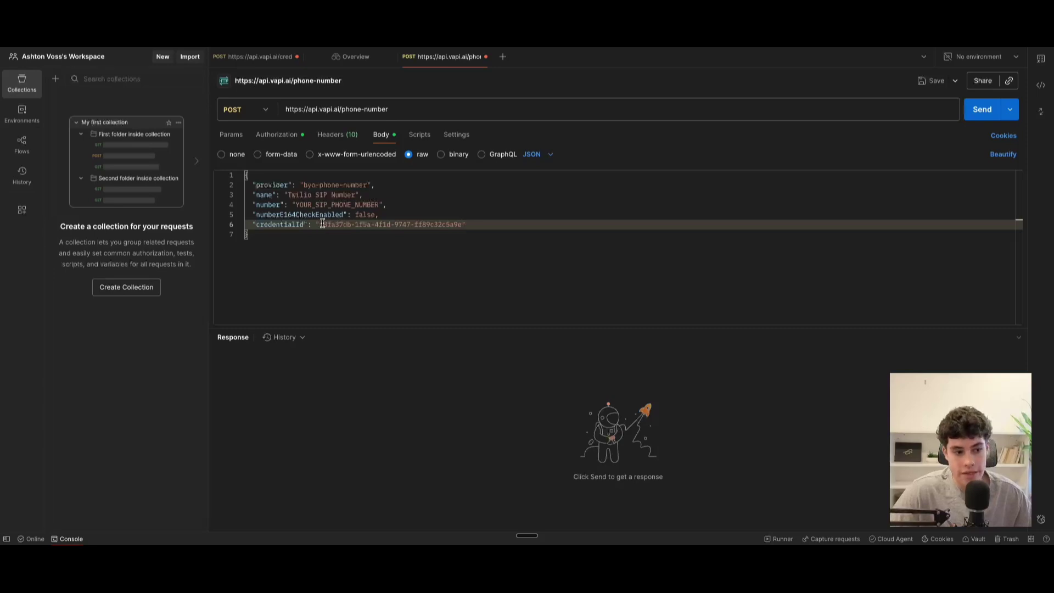
Put the Twilio number in place of YOUR_SIP_PHONE_NUMBER and send, getting 201 Created.
{"action": "left_click", "coordinate": [296, 205]}
{"action": "key", "text": "super+Tab"}
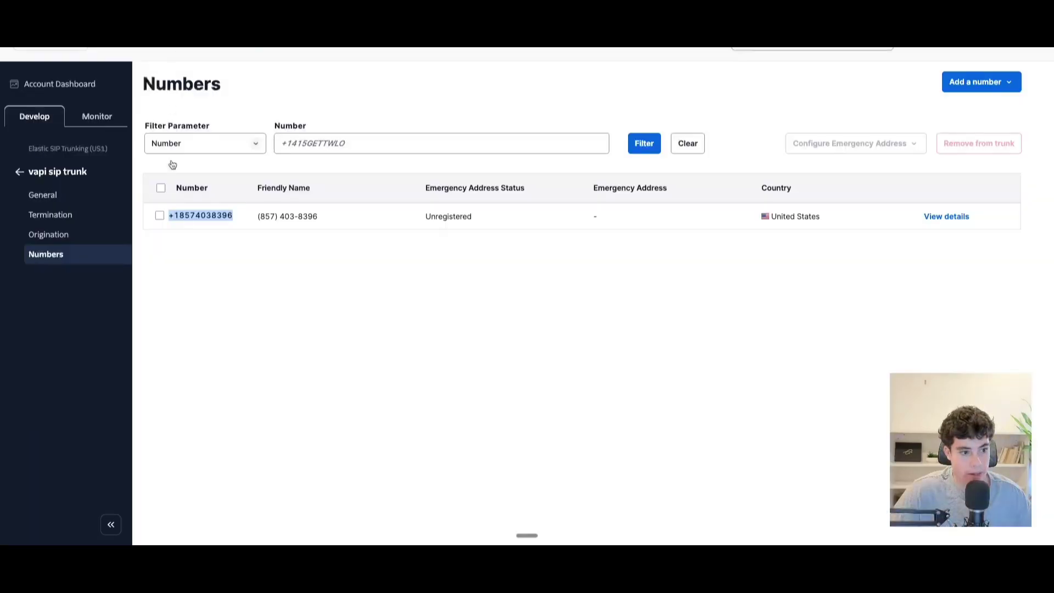
{"action": "left_click", "coordinate": [210, 256]}
{"action": "left_click_drag", "start_coordinate": [234, 215], "coordinate": [165, 227]}
{"action": "key", "text": "super+c"}
{"action": "key", "text": "super+Tab"}
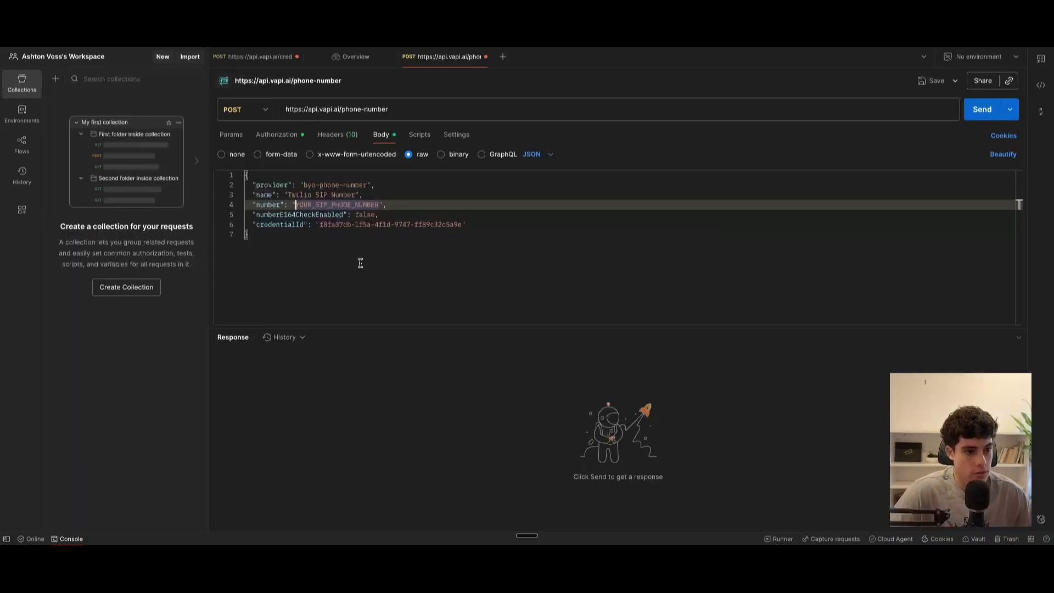
{"action": "left_click_drag", "start_coordinate": [297, 205], "coordinate": [378, 206]}
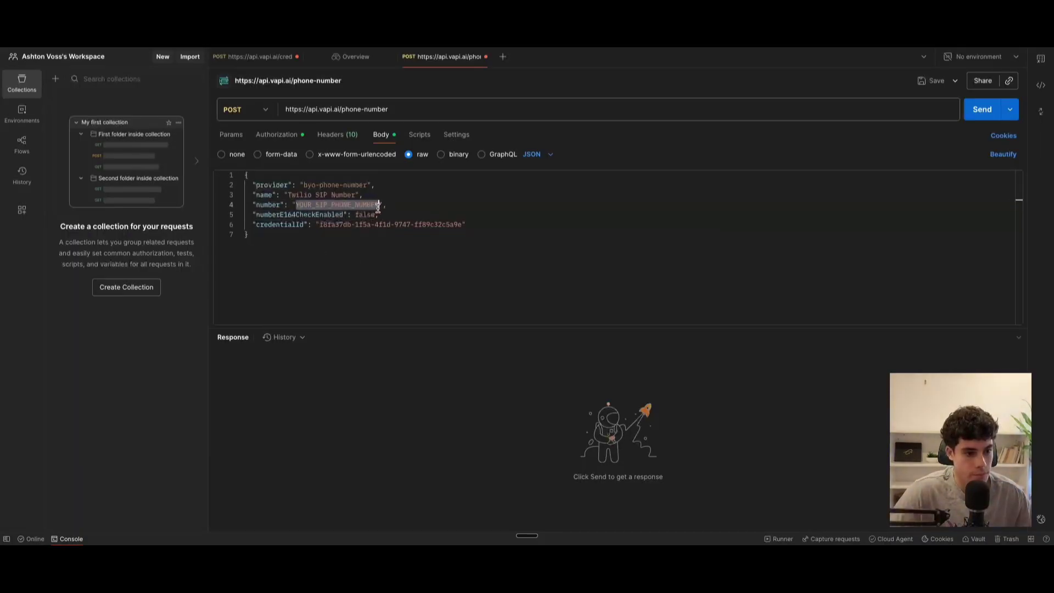
{"action": "key", "text": "super+v"}
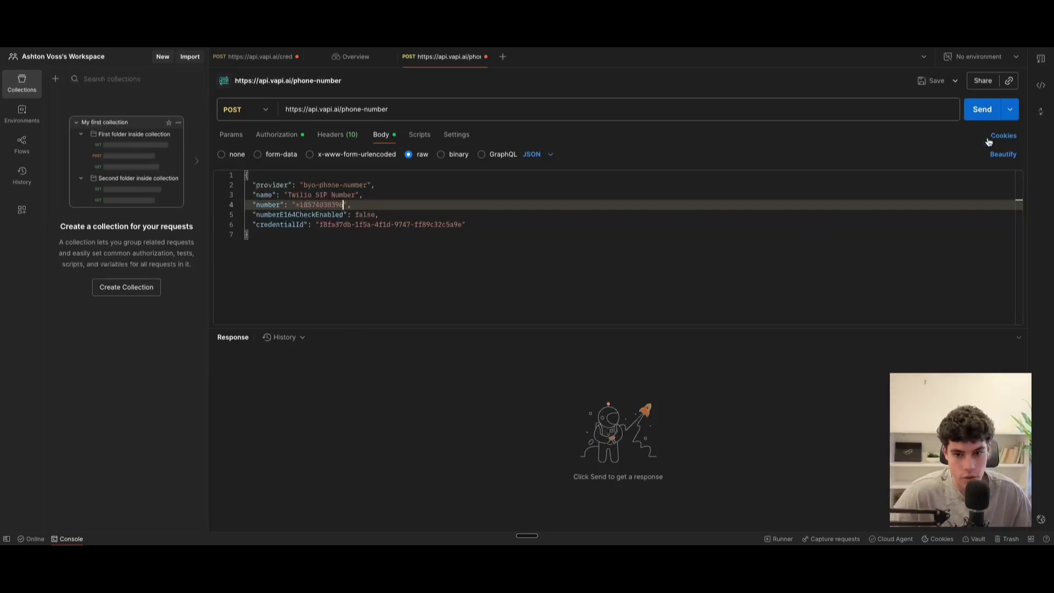
{"action": "left_click", "coordinate": [980, 113]}
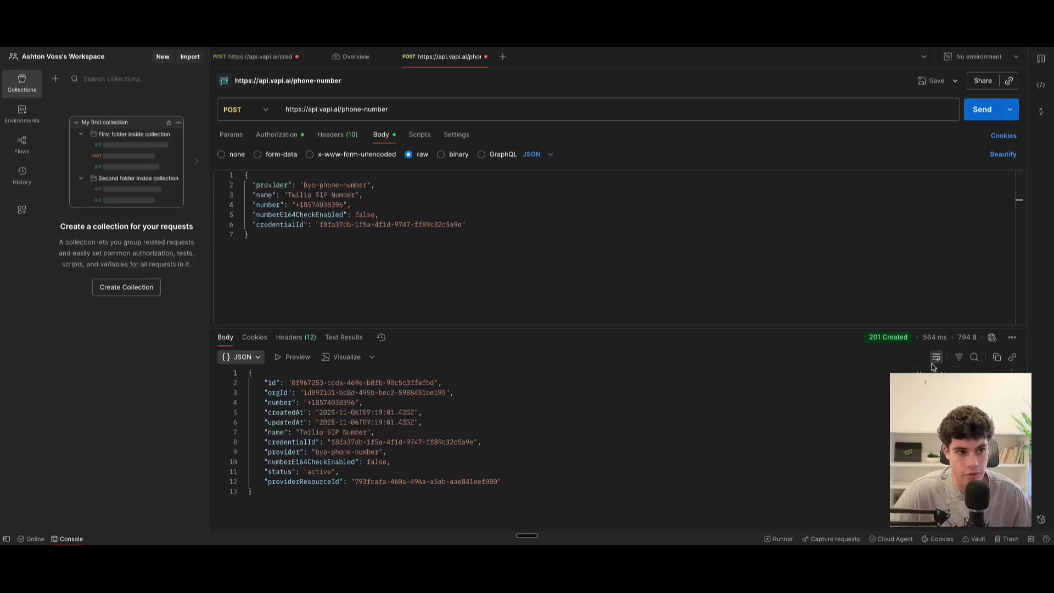
Verify the Twilio SIP Number in Vapi Phone Numbers, then start Twilio's portability check.
{"action": "key", "text": "super+Tab"}
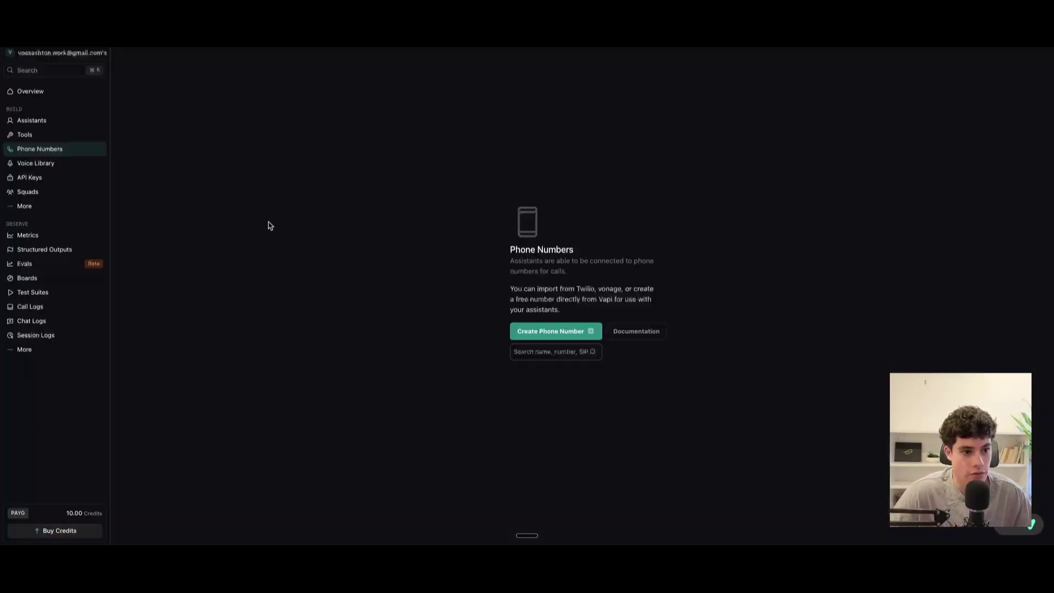
{"action": "left_click", "coordinate": [41, 164]}
{"action": "left_click", "coordinate": [48, 154]}
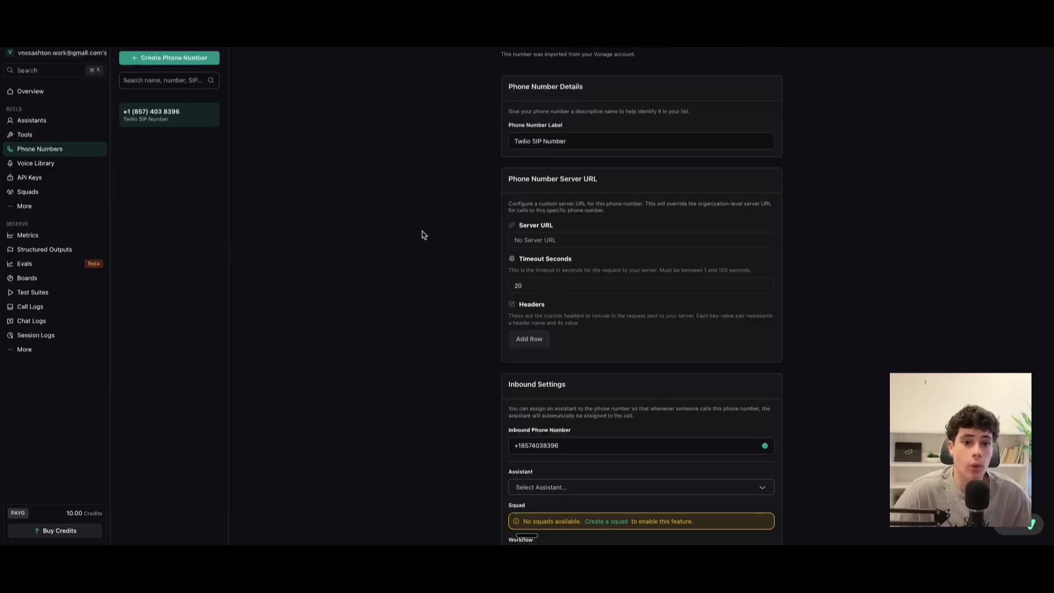
{"action": "key", "text": "ctrl+Tab"}
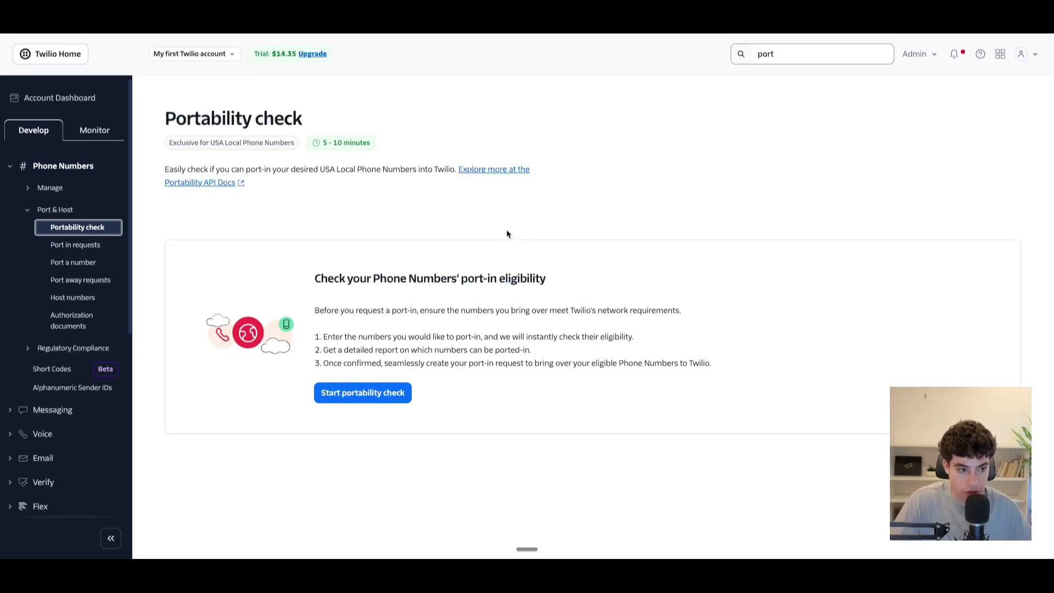
{"action": "left_click", "coordinate": [376, 394]}
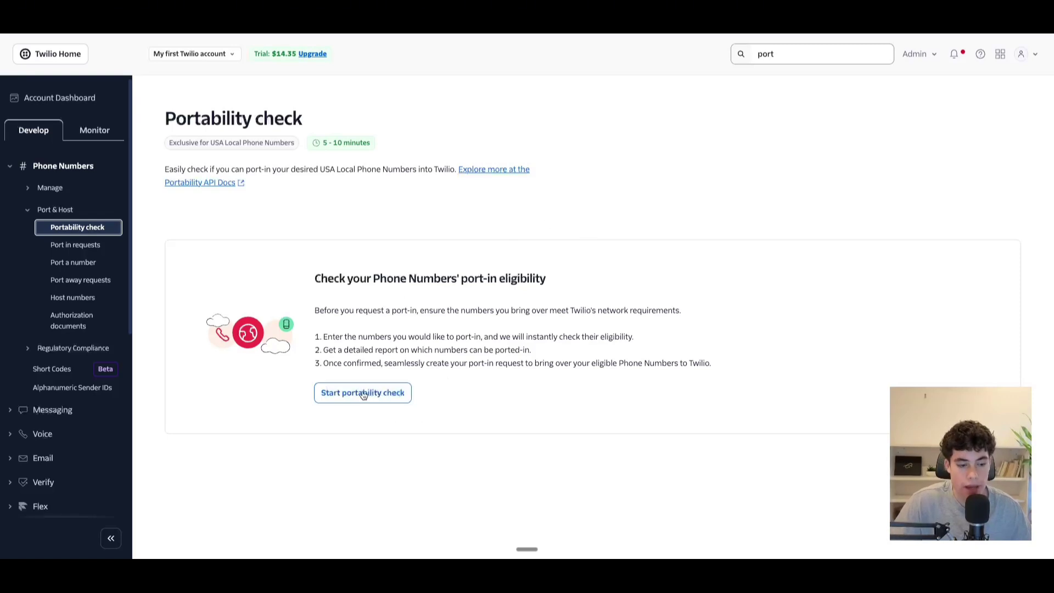